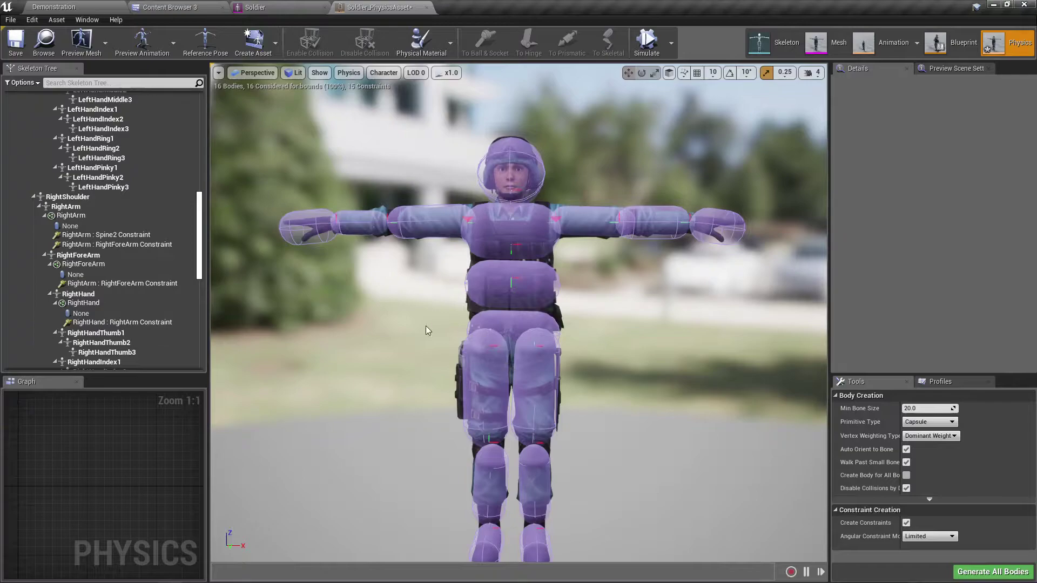
# Step: Inspect the soldier's RightHand, LeftHand and Head bodies, and the Spine1–Hips and RightArm–Spine2 constraints
pyautogui.scroll(-3, 526, 382)
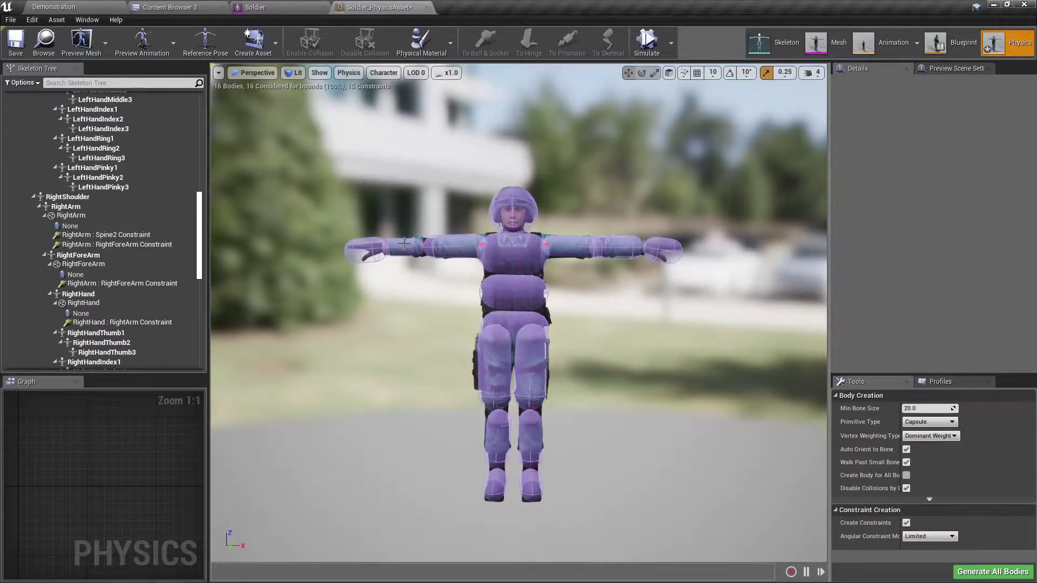
pyautogui.click(404, 246)
pyautogui.click(369, 246)
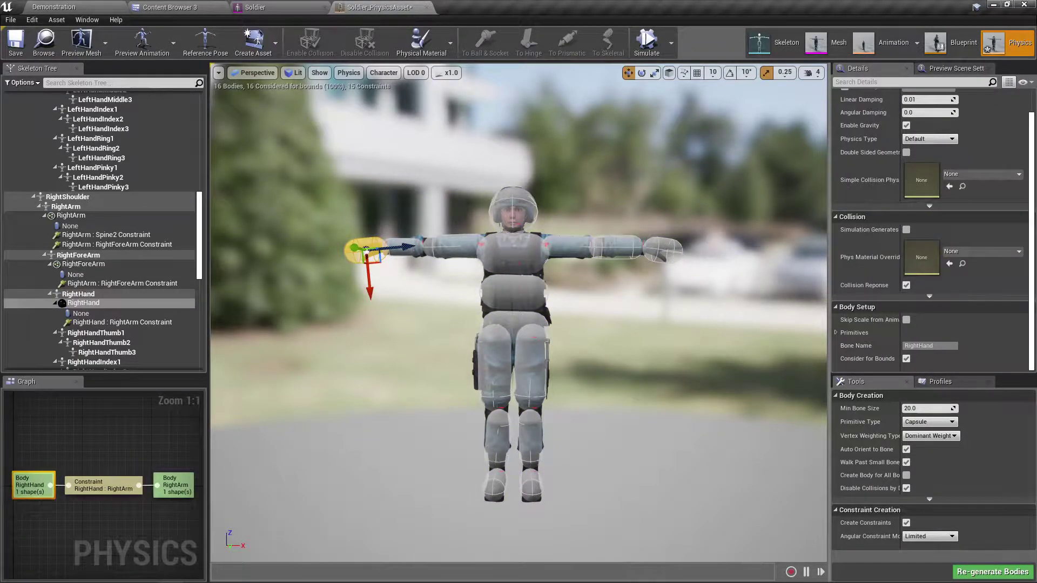
pyautogui.click(665, 249)
pyautogui.click(504, 206)
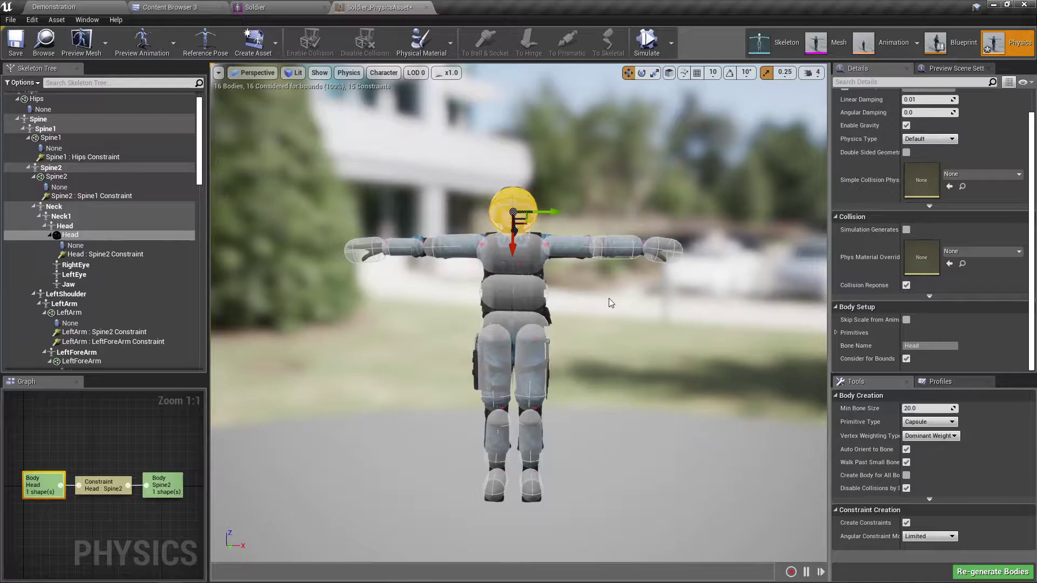
pyautogui.click(522, 270)
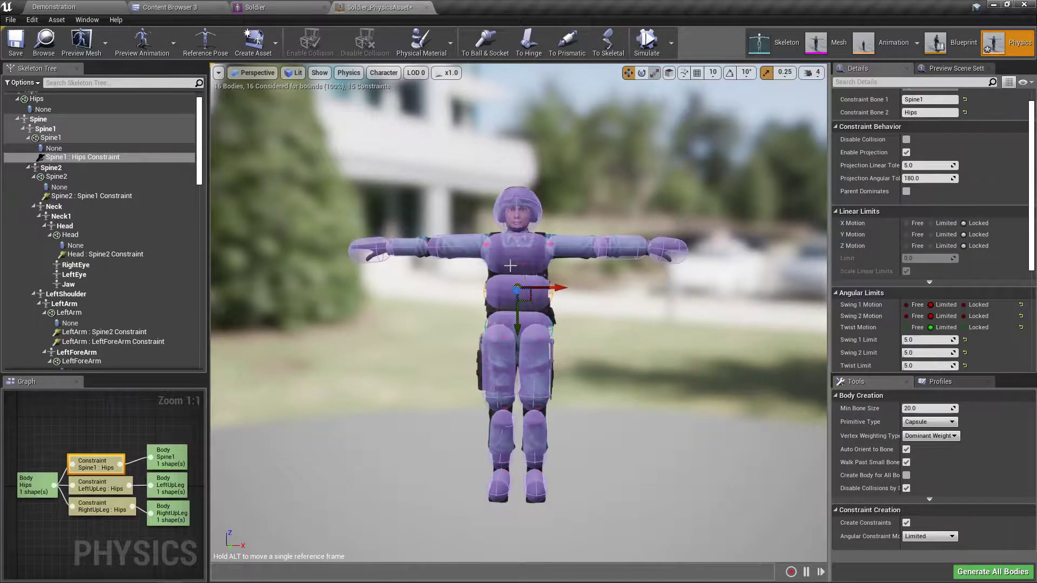
pyautogui.click(484, 244)
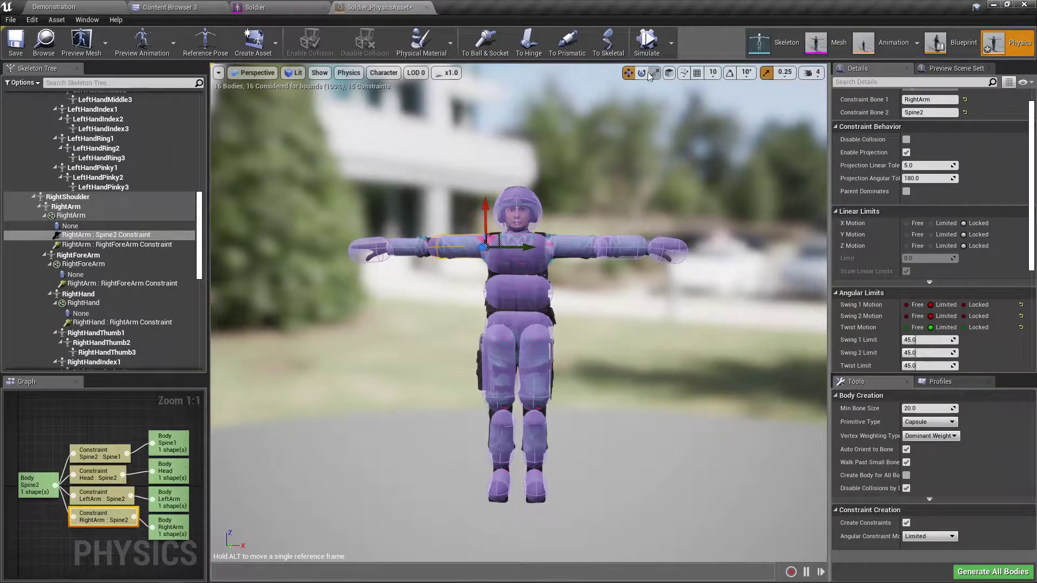
# Step: Run the physics simulation on all of the soldier's bodies several times, stopping it after each run
pyautogui.click(637, 34)
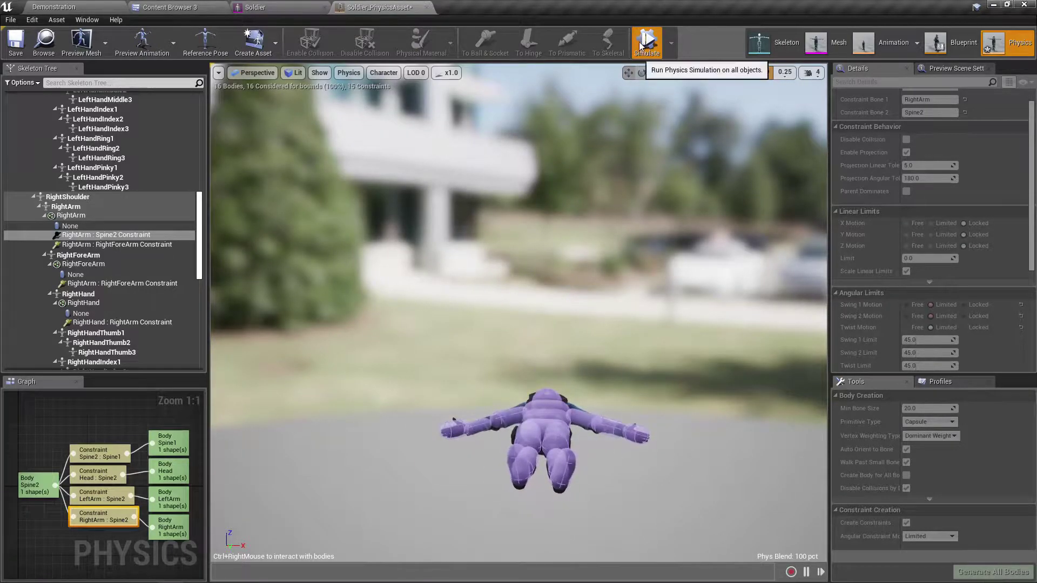
pyautogui.click(639, 43)
pyautogui.click(636, 38)
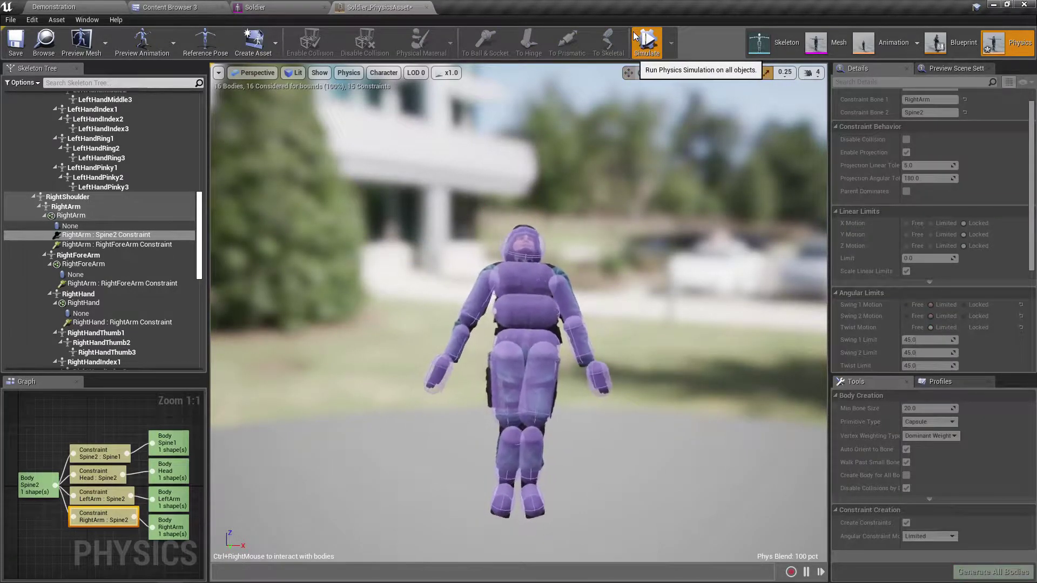
pyautogui.click(642, 43)
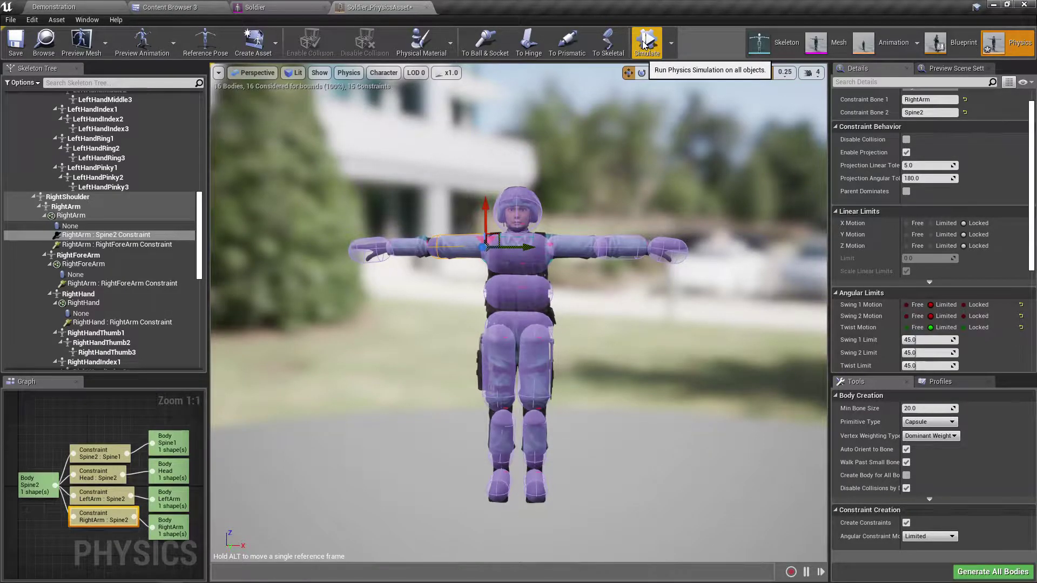
pyautogui.click(642, 43)
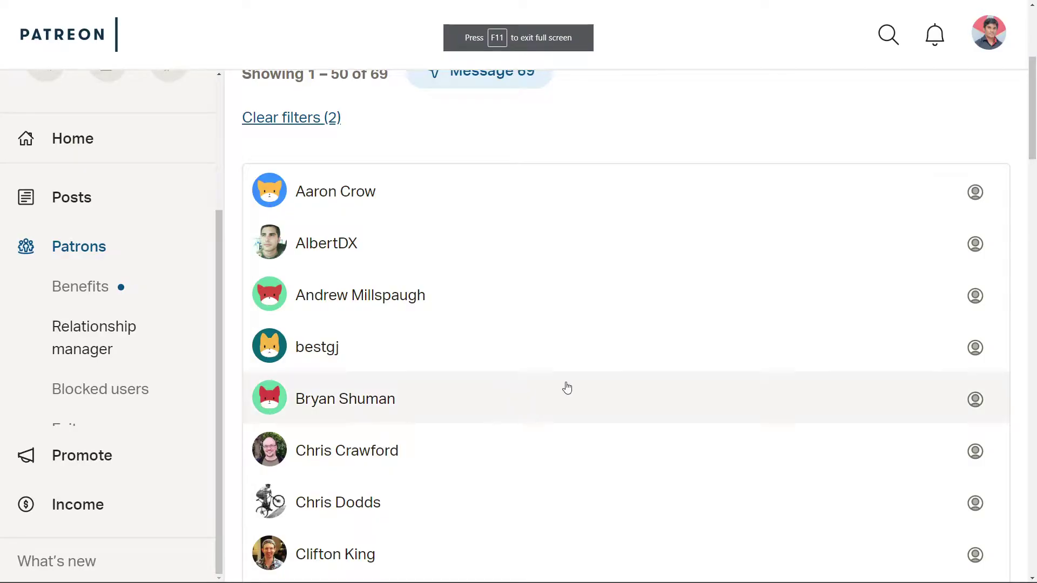
# Step: In Patreon, look through both pages of the filtered patrons list
pyautogui.scroll(-11, 567, 389)
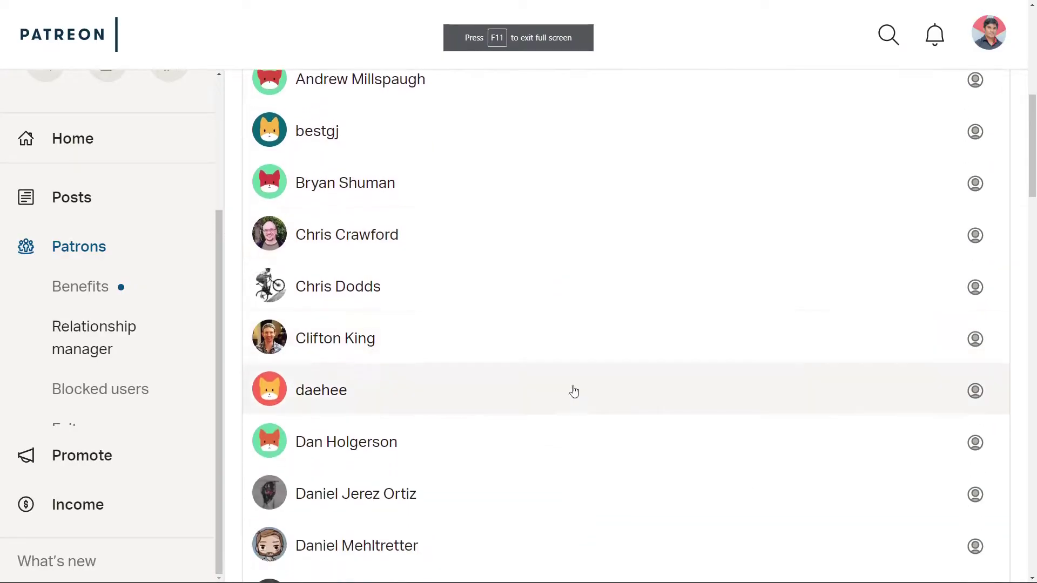
pyautogui.scroll(-20, 576, 393)
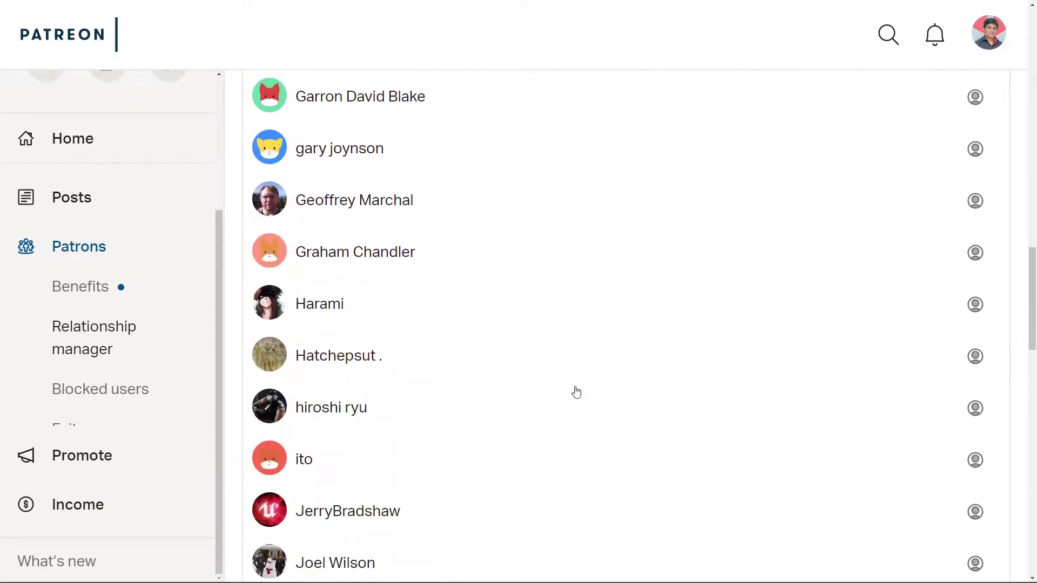
pyautogui.scroll(-11, 589, 397)
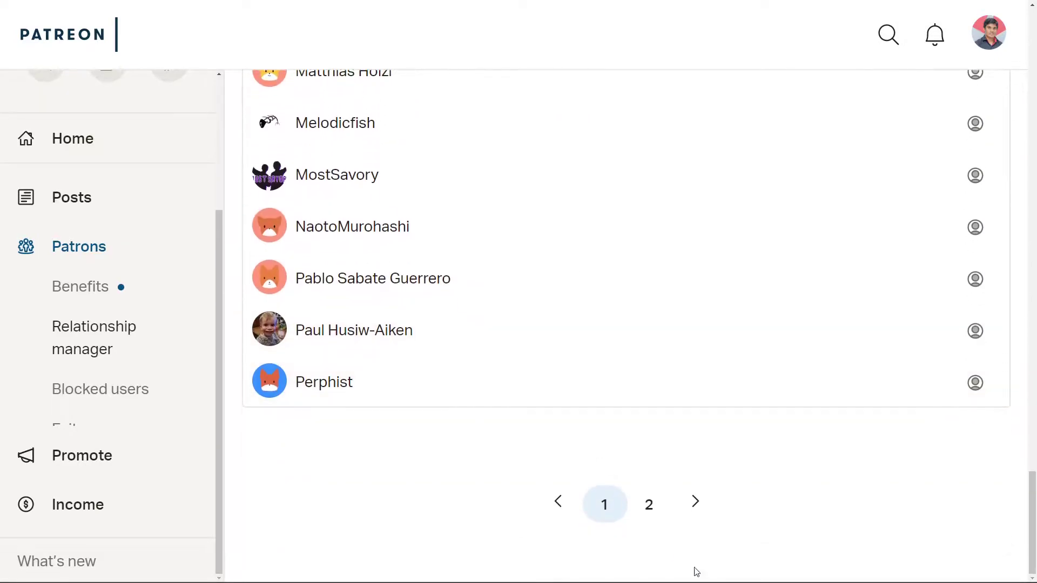
pyautogui.click(652, 506)
pyautogui.scroll(-10, 569, 360)
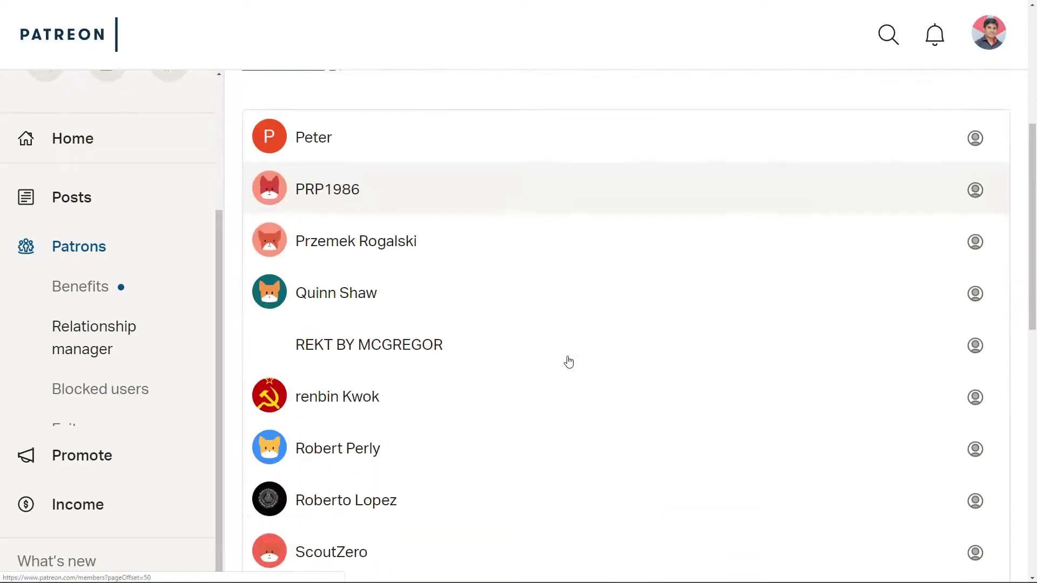
pyautogui.scroll(-9, 569, 362)
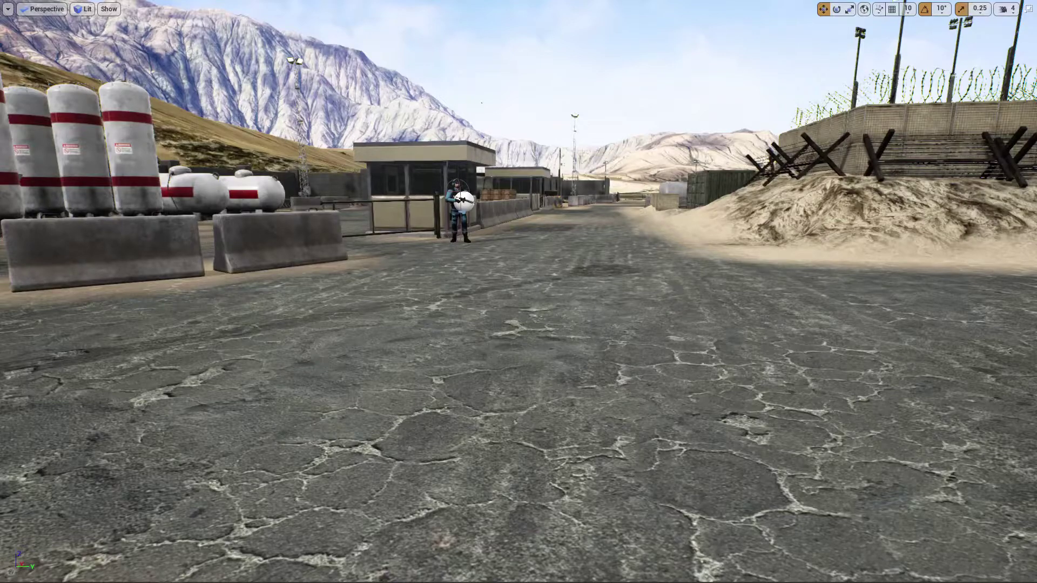
# Step: Play the level in the Unreal editor, run towards the guard at the checkpoint, aim and shoot him
pyautogui.hotkey('alt', 'p')
pyautogui.rightClick(518, 291)
pyautogui.press('w')
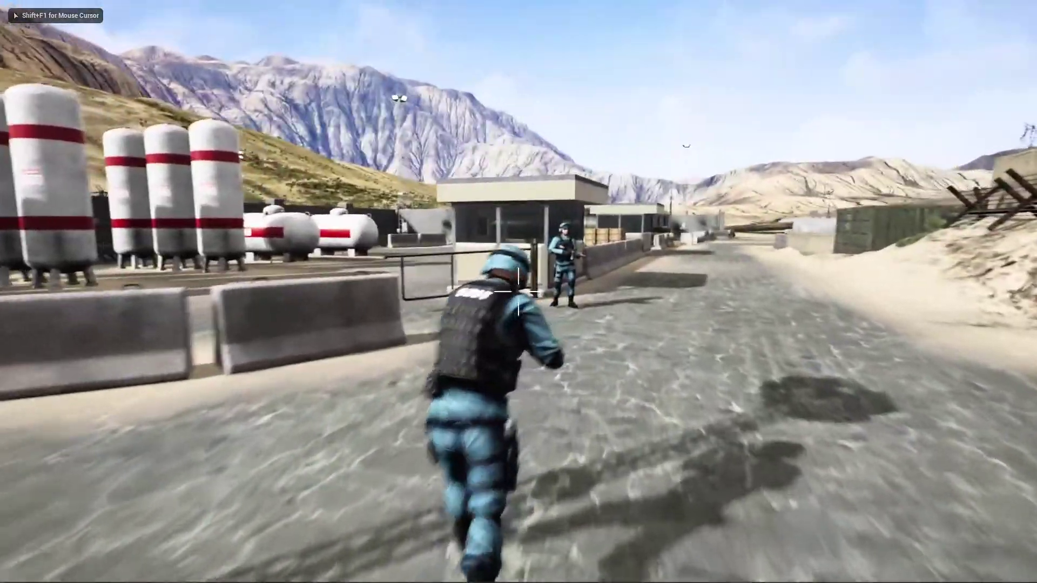
pyautogui.rightClick(519, 292)
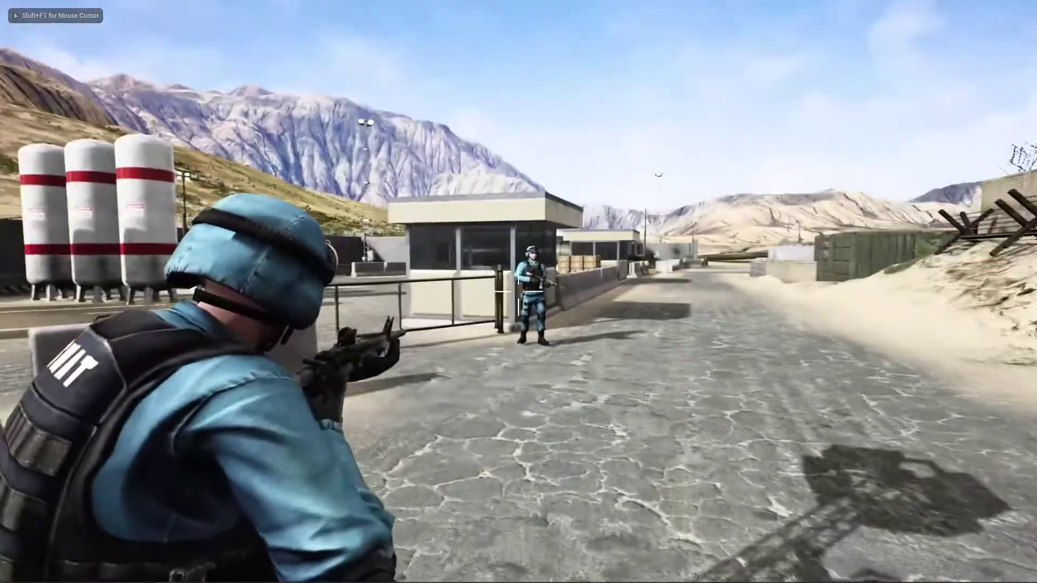
pyautogui.click(518, 292)
pyautogui.click(518, 291)
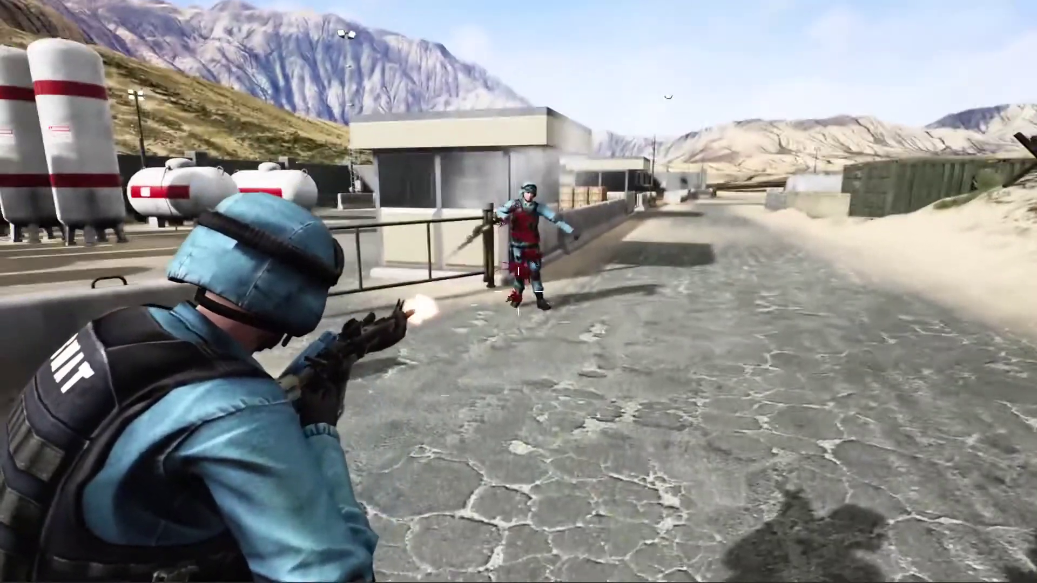
pyautogui.press('w')
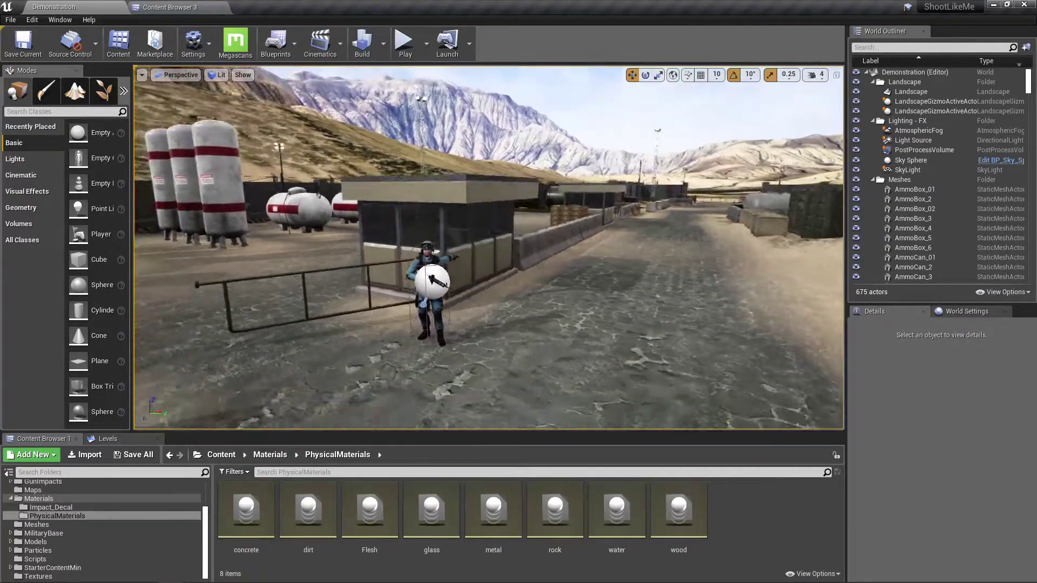
# Step: Select the Ch_Soldier character in the level, open its Soldier skeletal mesh and switch to its physics asset
pyautogui.press('w')
pyautogui.moveTo(469, 238); pyautogui.dragTo(454, 202, button='right')
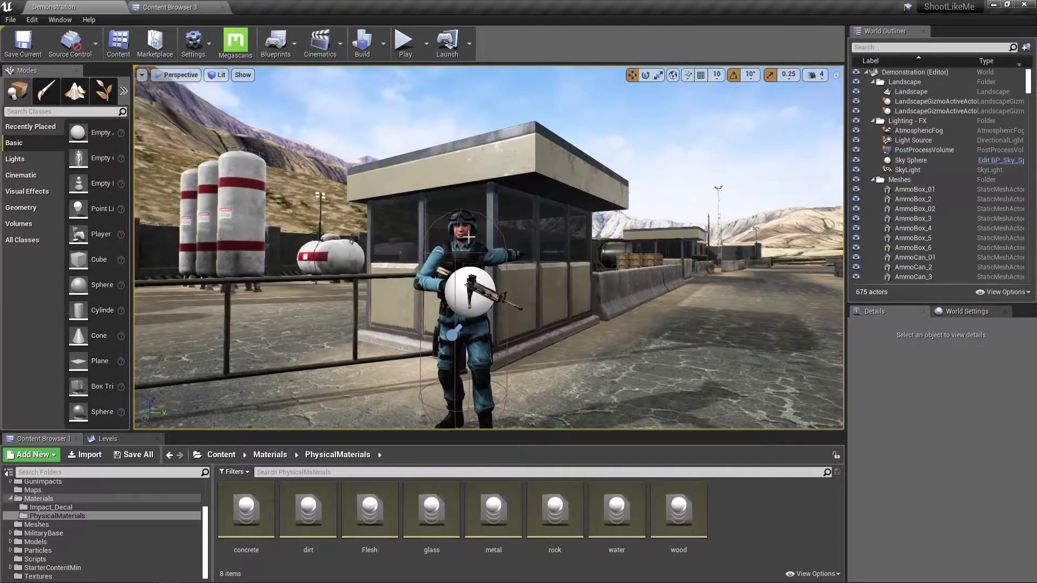
pyautogui.click(468, 236)
pyautogui.scroll(-3, 951, 504)
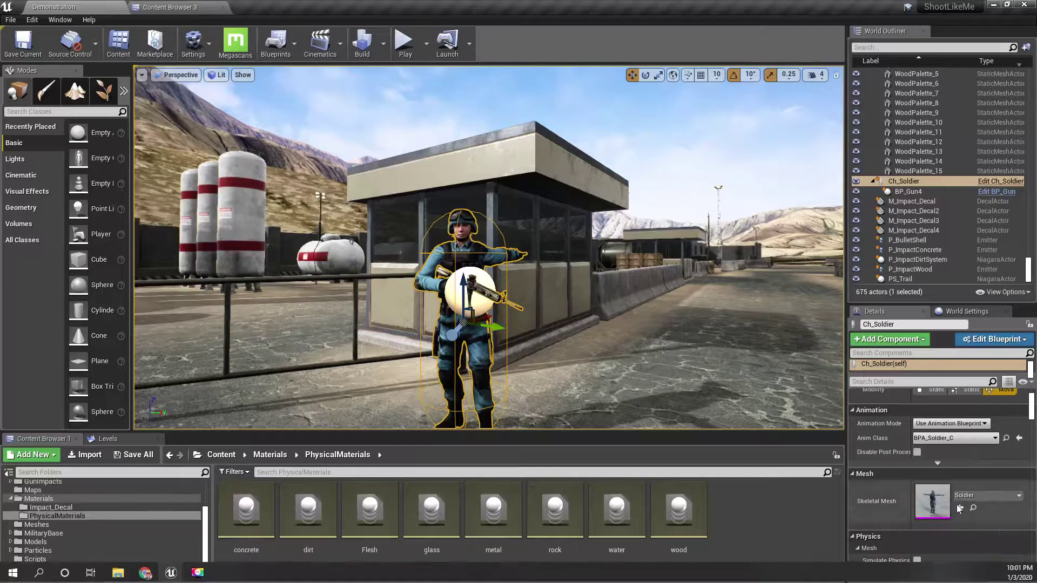
pyautogui.doubleClick(949, 494)
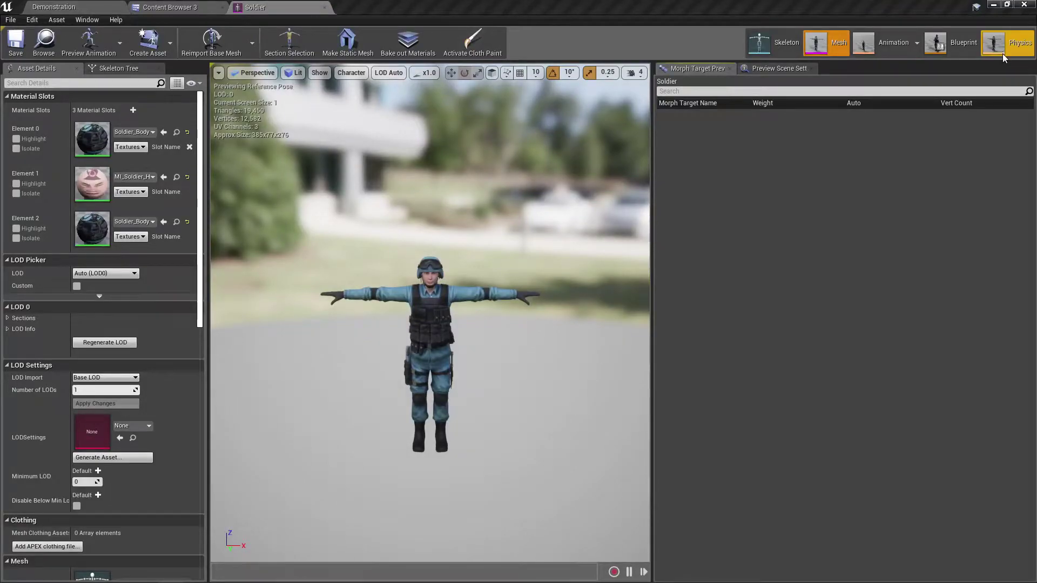
pyautogui.click(1002, 53)
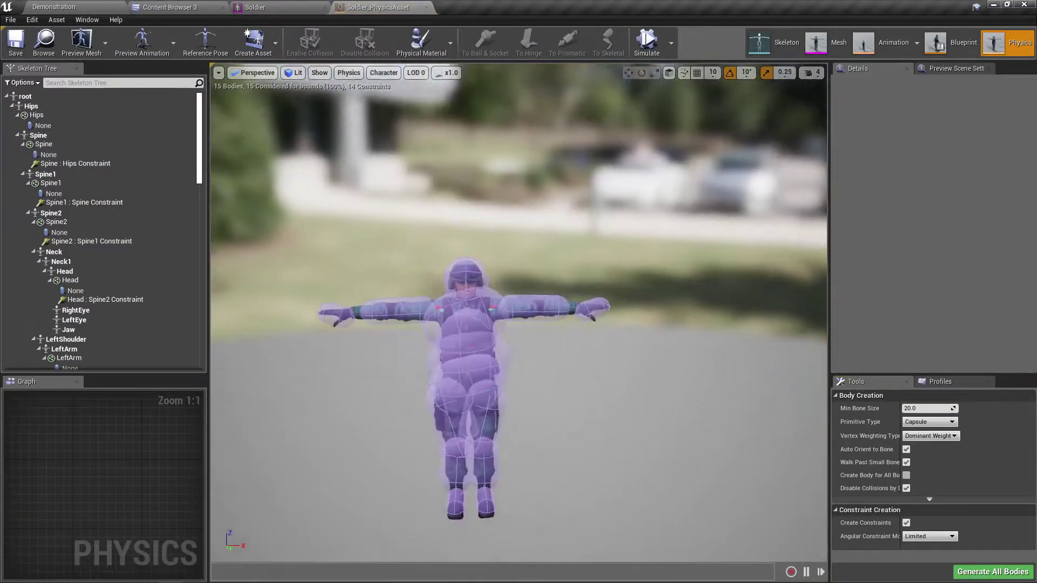
# Step: Examine how the collision bodies fit the soldier's torso from several angles, selecting the Spine body
pyautogui.scroll(4, 519, 313)
pyautogui.keyDown('alt'); pyautogui.moveTo(518, 313); pyautogui.dragTo(707, 330); pyautogui.keyUp('alt')
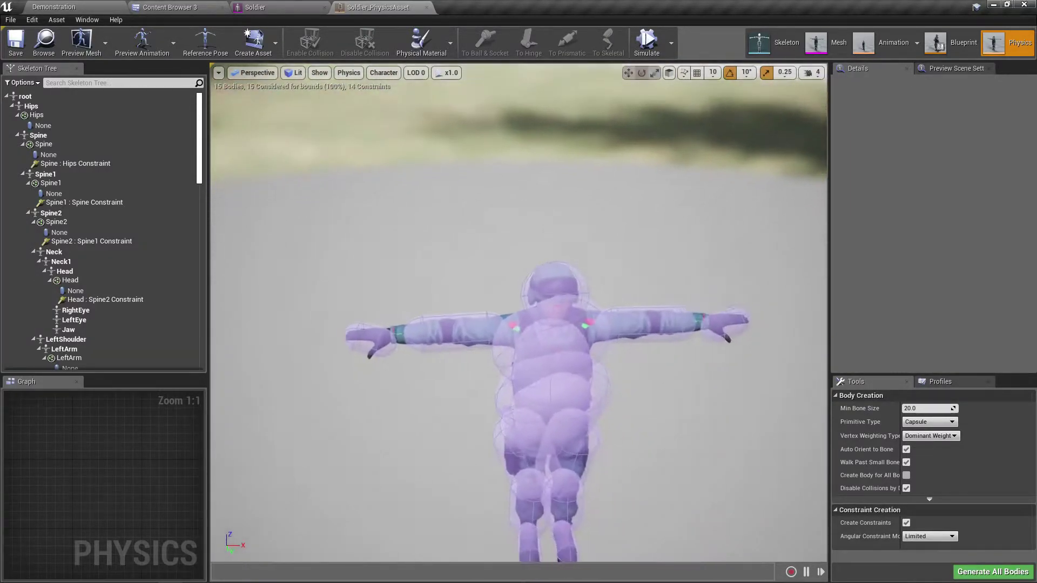
pyautogui.moveTo(442, 341); pyautogui.dragTo(556, 280, button='right')
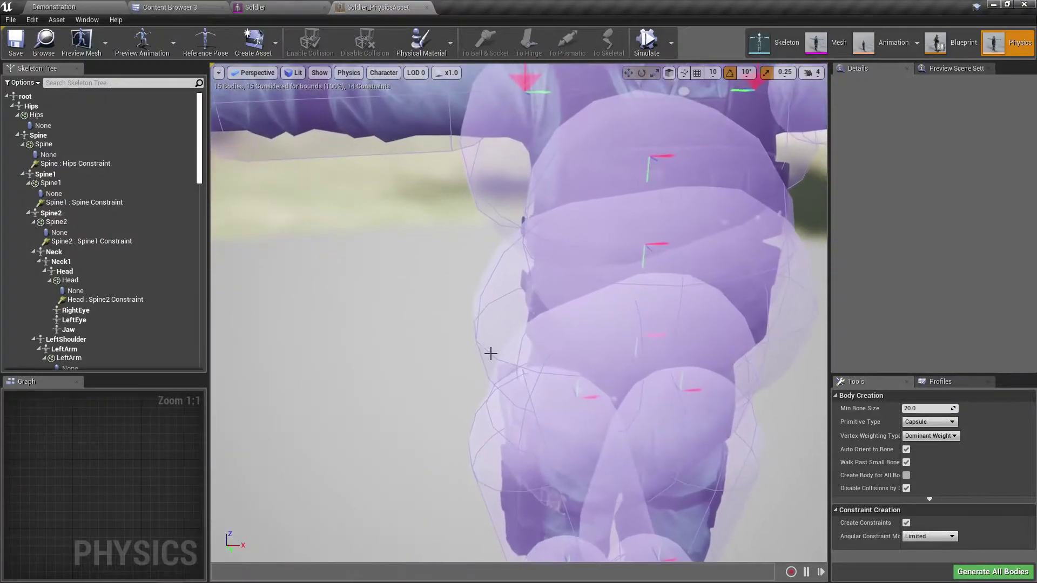
pyautogui.click(562, 320)
pyautogui.click(500, 327)
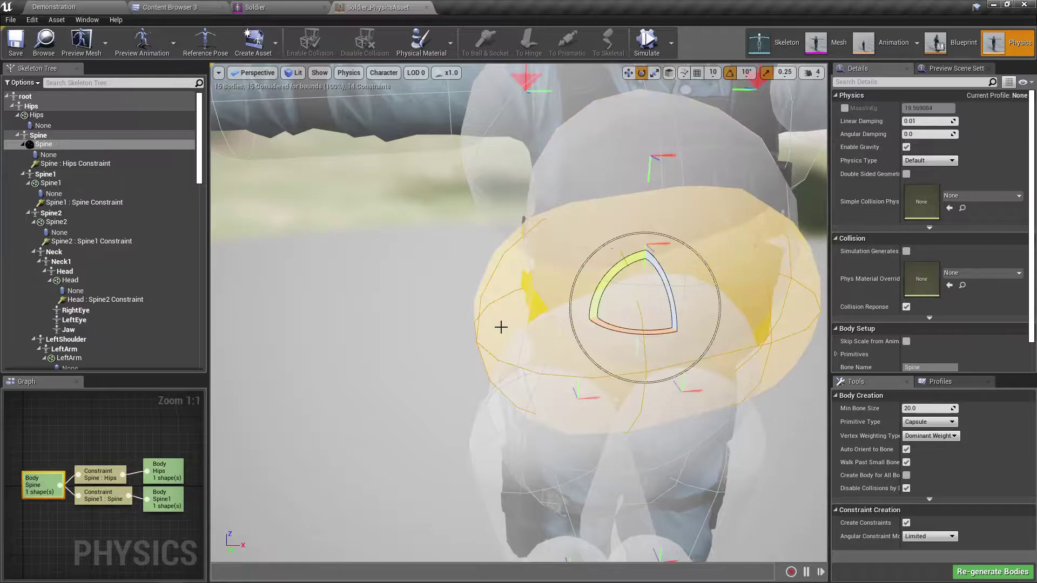
pyautogui.moveTo(497, 331); pyautogui.dragTo(605, 324, button='right')
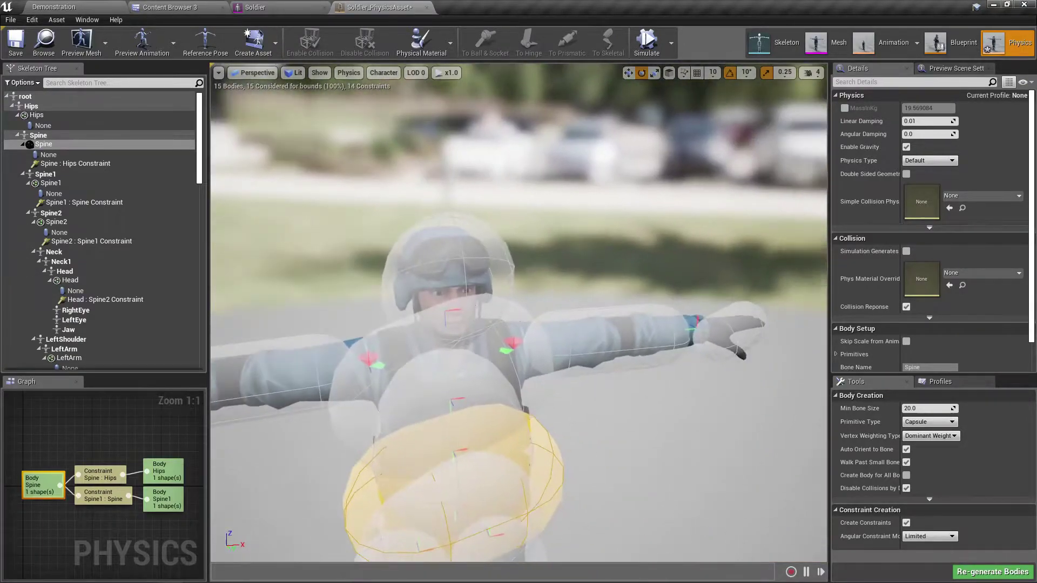
# Step: Try deleting the Spine2 chest body from the physics asset, and undo the deletion
pyautogui.click(478, 342)
pyautogui.press('Delete')
pyautogui.moveTo(479, 342); pyautogui.dragTo(505, 362, button='right')
pyautogui.moveTo(421, 195); pyautogui.dragTo(421, 195, button='right')
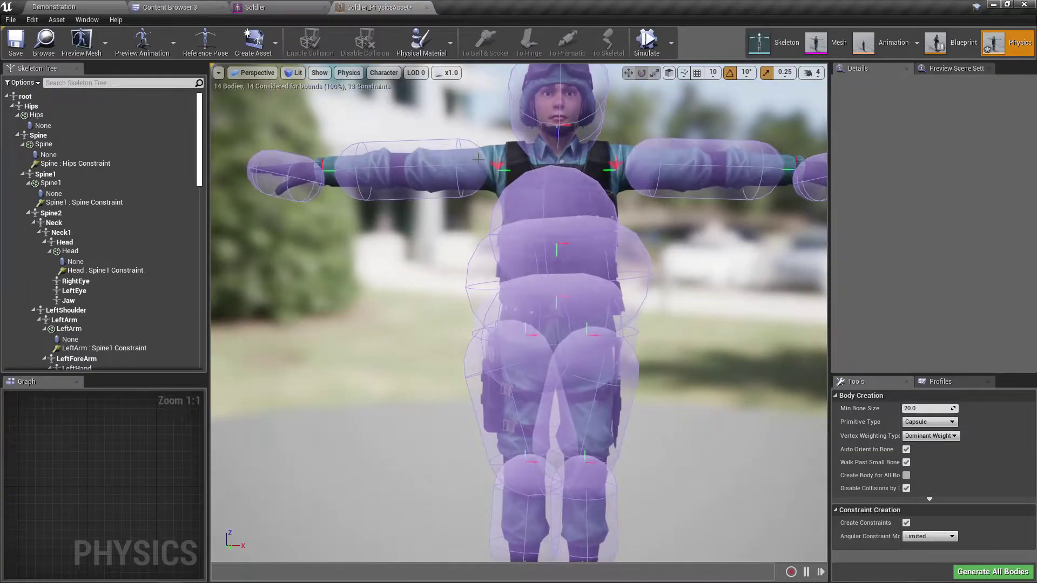
pyautogui.hotkey('ctrl', 'z')
# Step: Select the Head body and scale its capsule down to fit closely around the head and helmet
pyautogui.moveTo(484, 160); pyautogui.dragTo(483, 161, button='right')
pyautogui.moveTo(376, 174); pyautogui.dragTo(377, 175, button='right')
pyautogui.click(387, 243)
pyautogui.moveTo(440, 261); pyautogui.dragTo(437, 260, button='right')
pyautogui.scroll(4, 440, 262)
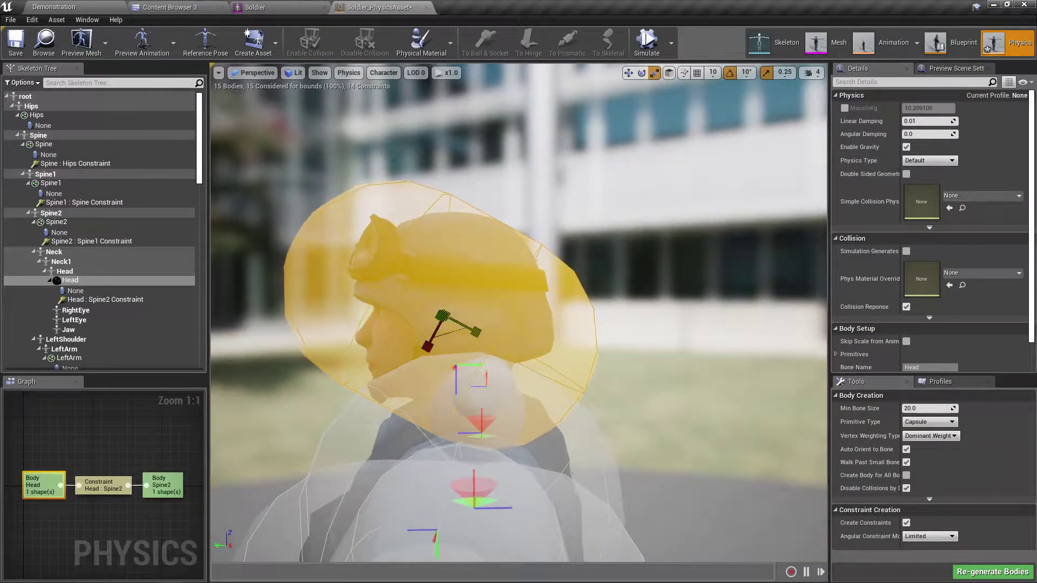
pyautogui.moveTo(476, 332); pyautogui.dragTo(445, 317)
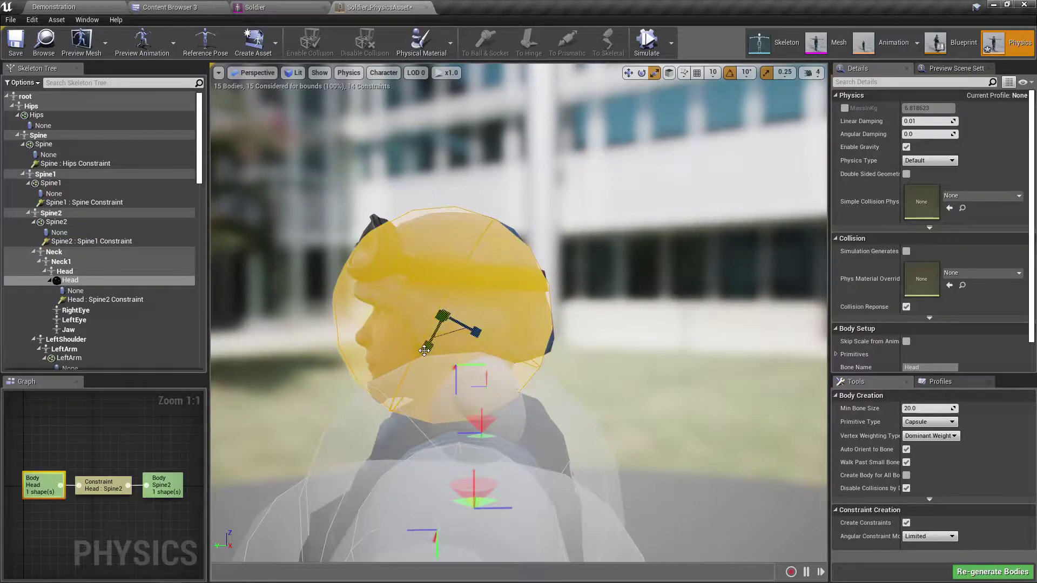
pyautogui.moveTo(475, 331); pyautogui.dragTo(467, 328)
# Step: Select the Spine2 body and rotate its capsule to lie horizontally across the chest
pyautogui.moveTo(509, 370); pyautogui.dragTo(435, 377, button='right')
pyautogui.press('w')
pyautogui.press('d')
pyautogui.press('a')
pyautogui.press('d')
pyautogui.click(458, 360)
pyautogui.press('a')
pyautogui.press('e')
pyautogui.press('d')
pyautogui.press('w')
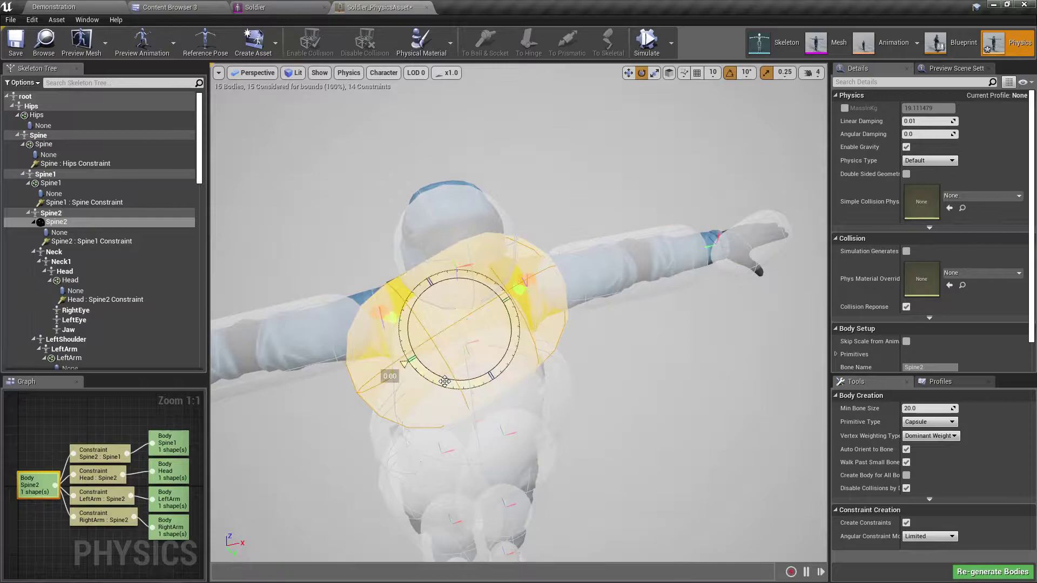
pyautogui.press('d')
# Step: Scale the Spine2 capsule down to match the thickness of the soldier's upper chest
pyautogui.moveTo(498, 387); pyautogui.dragTo(415, 259, button='right')
pyautogui.press('q')
pyautogui.press('e')
pyautogui.press('w')
pyautogui.keyDown('alt'); pyautogui.moveTo(534, 357); pyautogui.dragTo(525, 385); pyautogui.keyUp('alt')
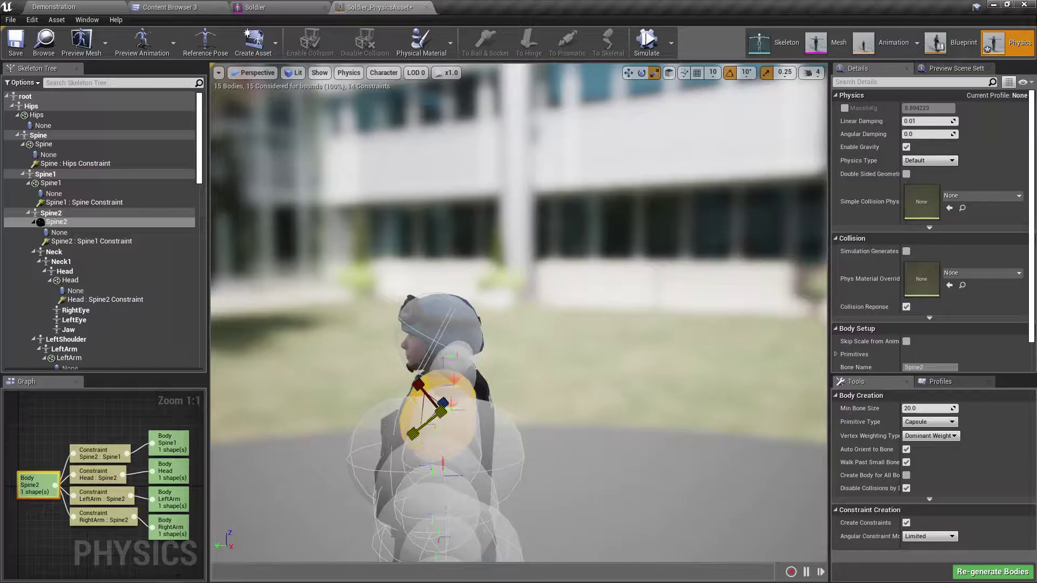
# Step: Shorten the Spine2 capsule along its length so that it matches the width of the chest between the shoulders
pyautogui.moveTo(180, 262); pyautogui.dragTo(180, 286, button='right')
pyautogui.keyDown('alt'); pyautogui.moveTo(378, 302); pyautogui.dragTo(526, 348); pyautogui.keyUp('alt')
pyautogui.keyDown('alt'); pyautogui.moveTo(475, 324); pyautogui.dragTo(587, 404); pyautogui.keyUp('alt')
pyautogui.moveTo(587, 404); pyautogui.dragTo(543, 402, button='right')
pyautogui.moveTo(542, 401); pyautogui.dragTo(547, 398, button='middle')
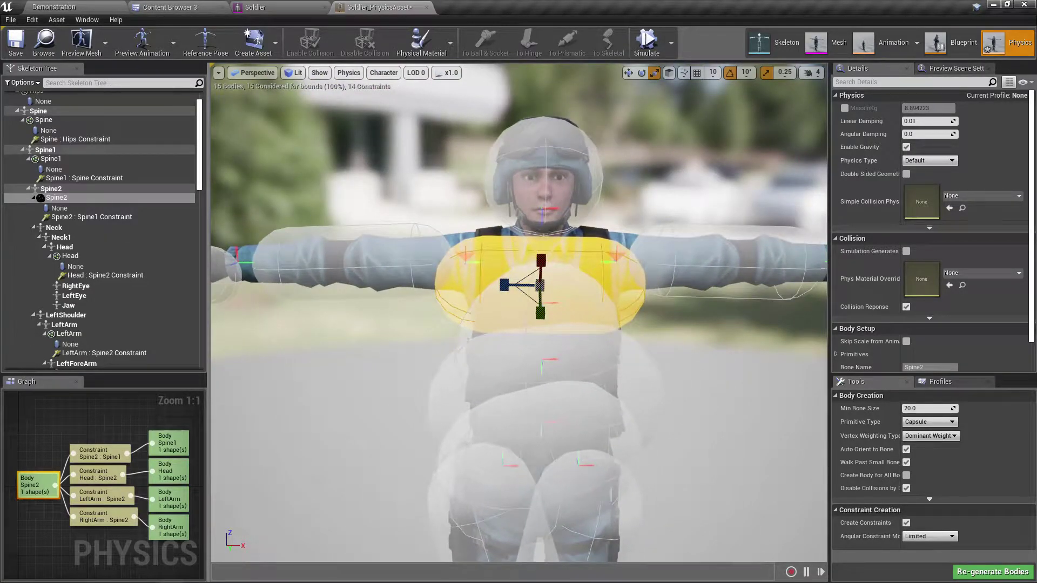
pyautogui.keyDown('alt'); pyautogui.moveTo(545, 325); pyautogui.dragTo(481, 305); pyautogui.keyUp('alt')
pyautogui.scroll(4, 481, 305)
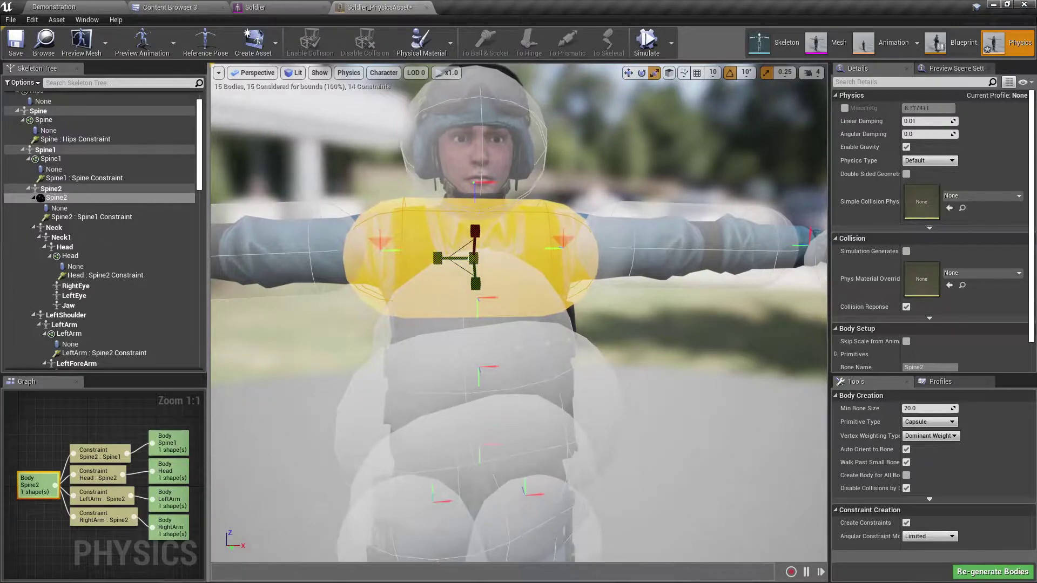
pyautogui.moveTo(437, 258); pyautogui.dragTo(454, 258)
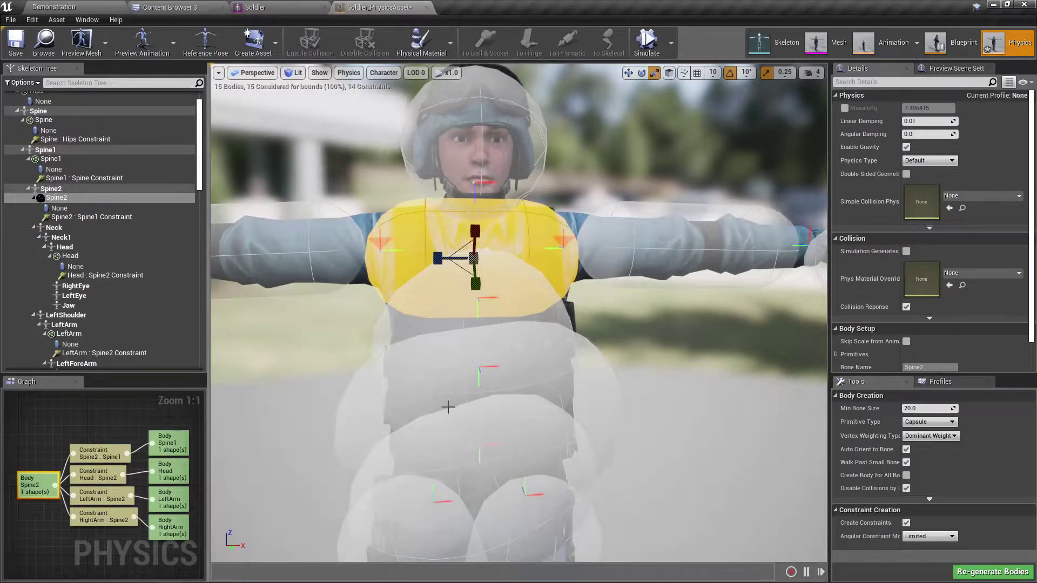
# Step: In the Right orthographic view, move the Spine2 capsule down slightly so it sits centred on the upper chest
pyautogui.click(255, 73)
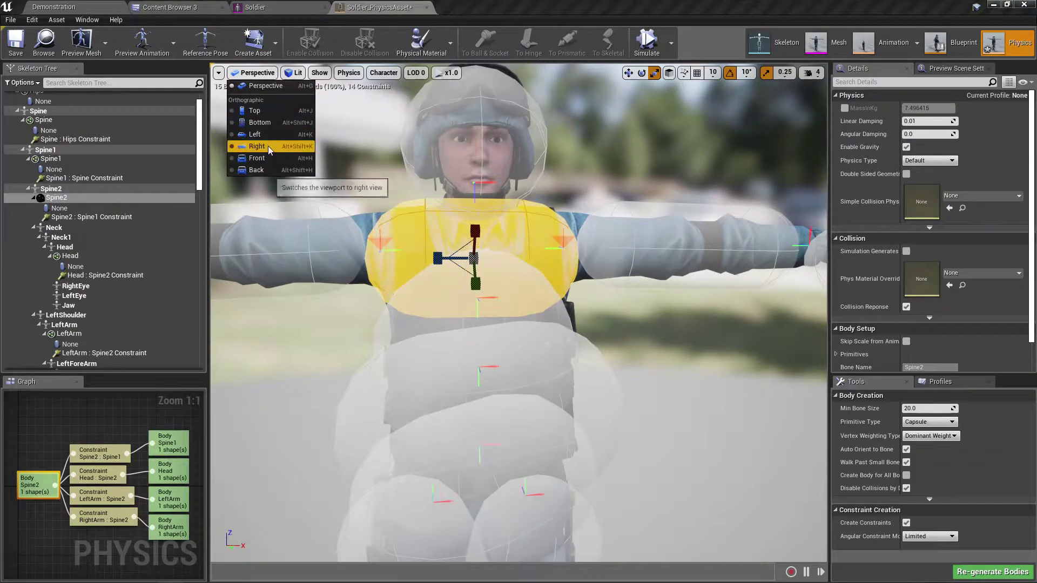
pyautogui.click(251, 143)
pyautogui.scroll(3, 530, 322)
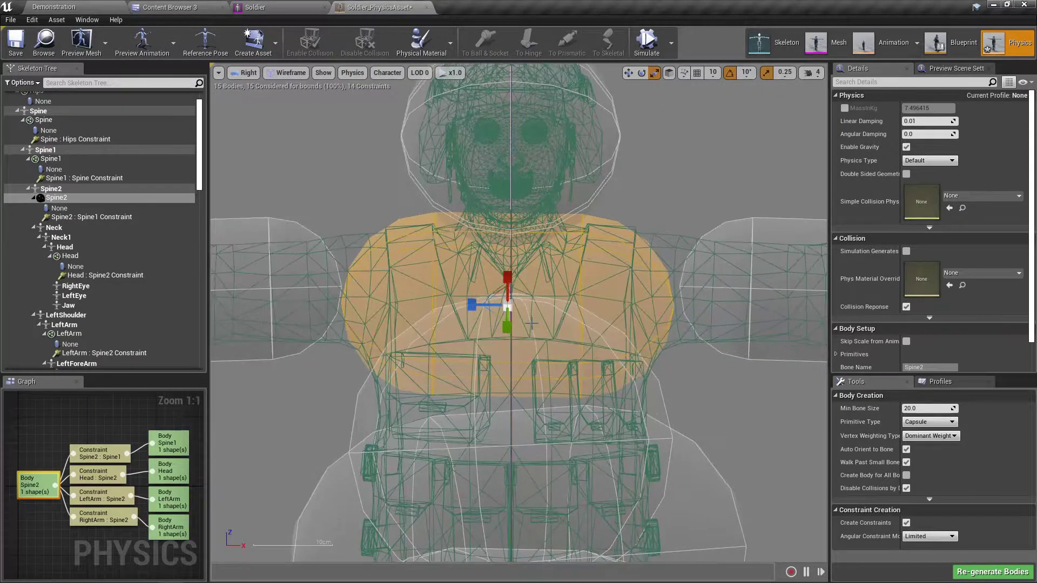
pyautogui.scroll(-4, 532, 323)
pyautogui.scroll(3, 532, 323)
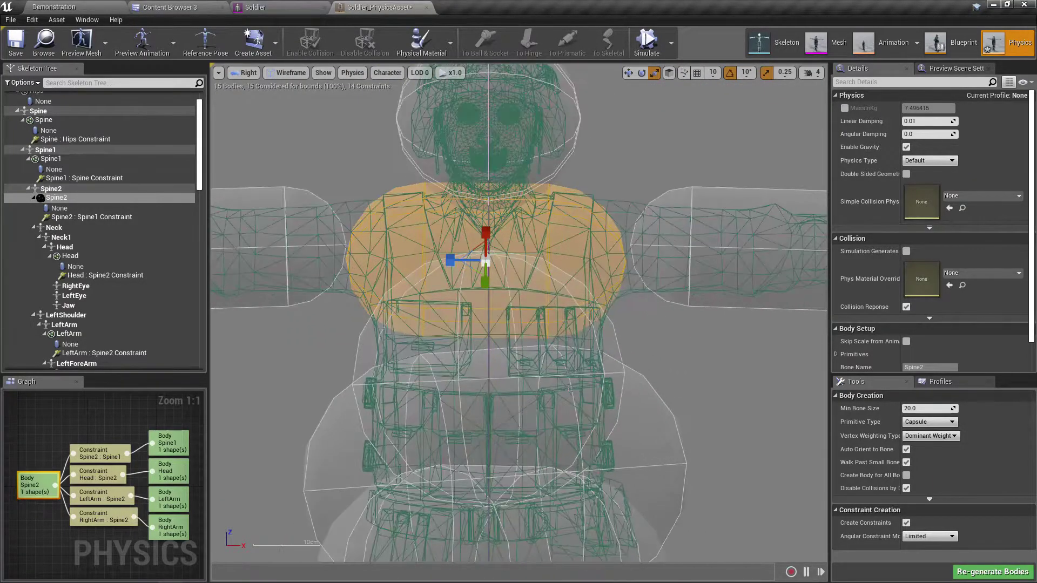
pyautogui.scroll(-2, 532, 322)
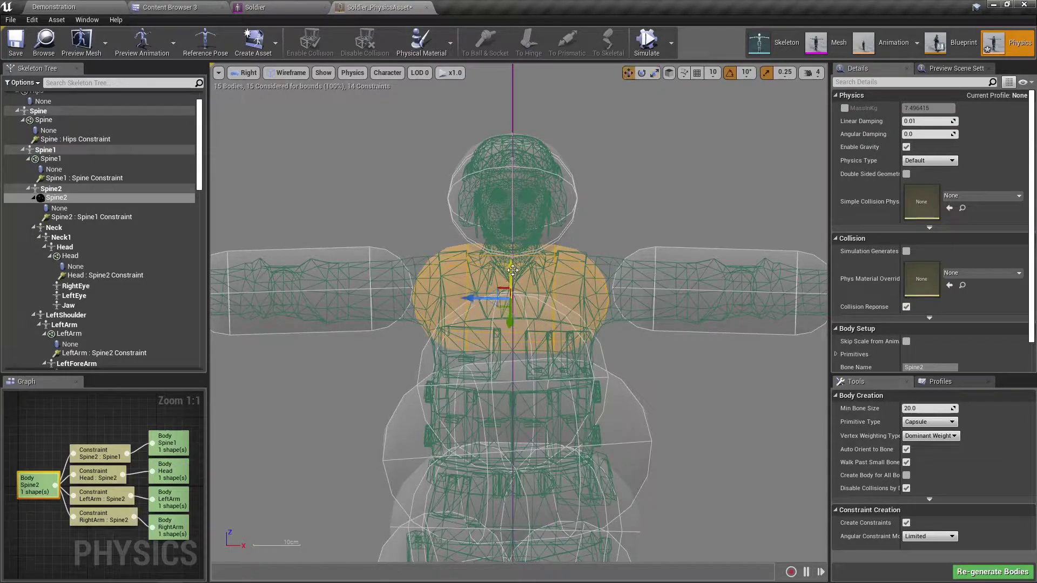
pyautogui.moveTo(513, 270); pyautogui.dragTo(516, 288)
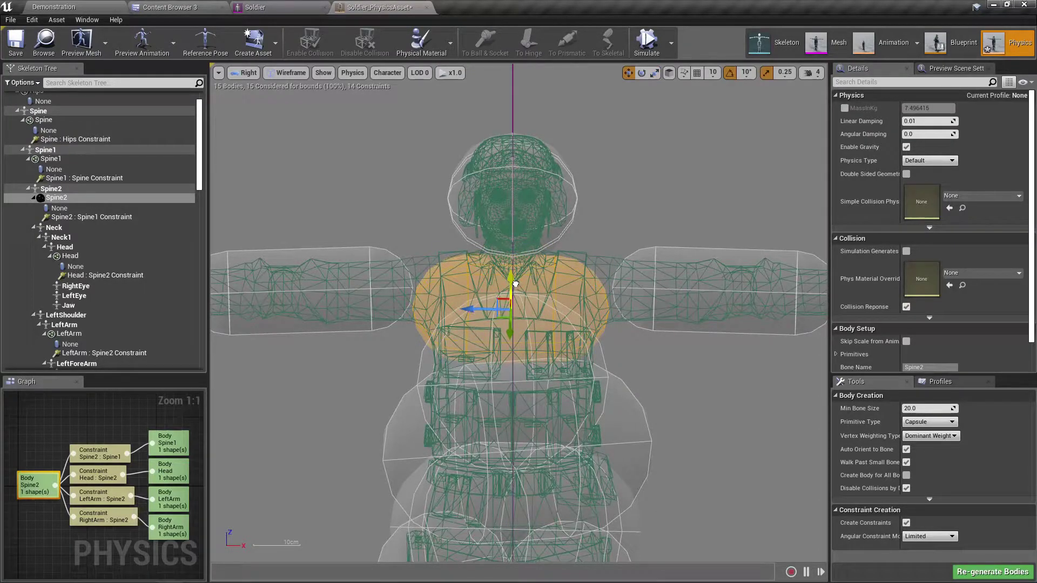
# Step: Delete the oversized Spine body around the soldier's waist
pyautogui.moveTo(547, 349); pyautogui.dragTo(528, 286, button='right')
pyautogui.scroll(-2, 527, 286)
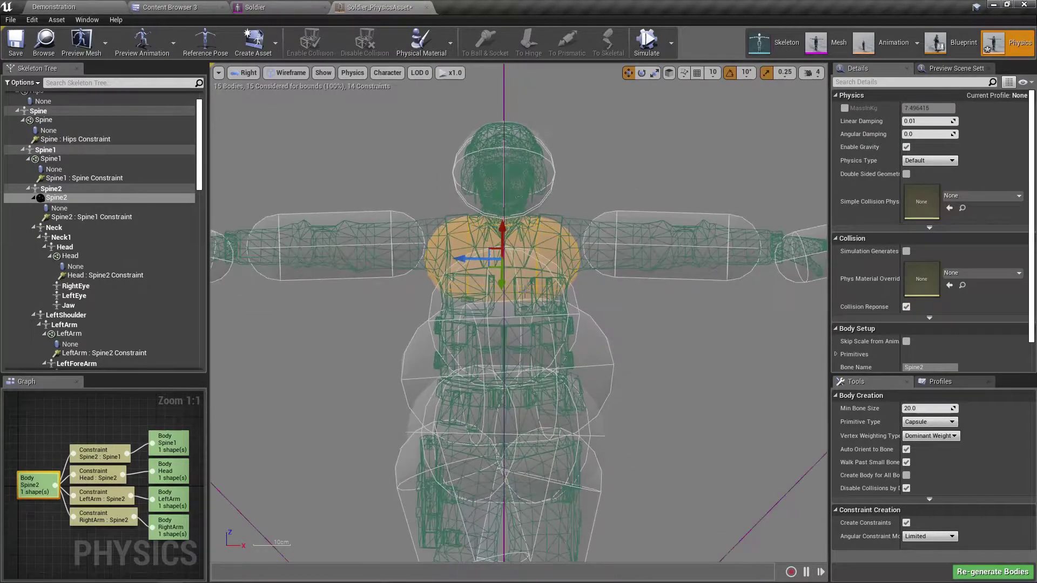
pyautogui.scroll(2, 527, 285)
pyautogui.click(379, 380)
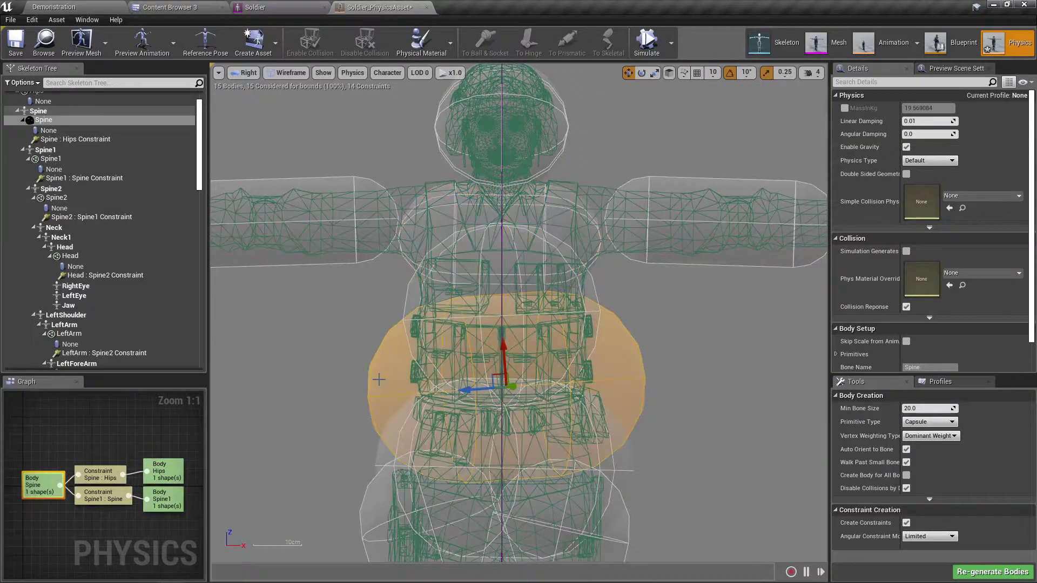
pyautogui.scroll(-3, 397, 409)
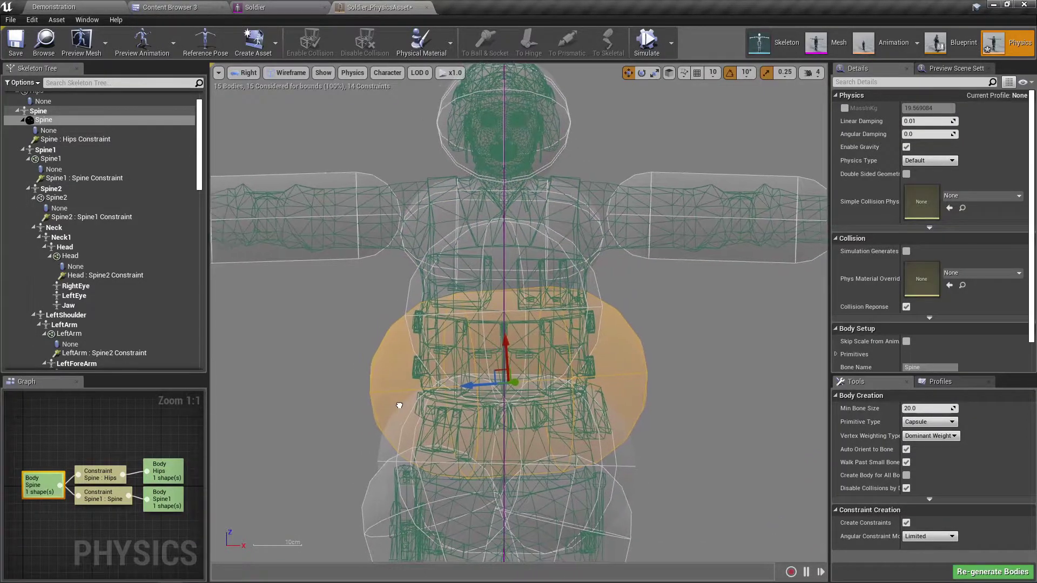
pyautogui.scroll(2, 400, 406)
pyautogui.scroll(2, 443, 413)
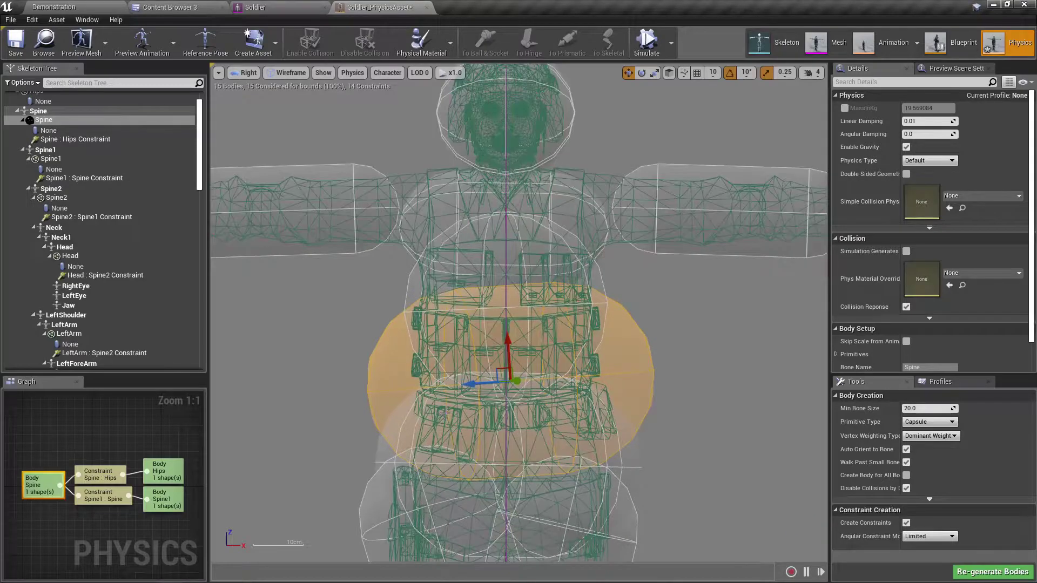
pyautogui.press('Delete')
pyautogui.moveTo(488, 510); pyautogui.dragTo(480, 509, button='right')
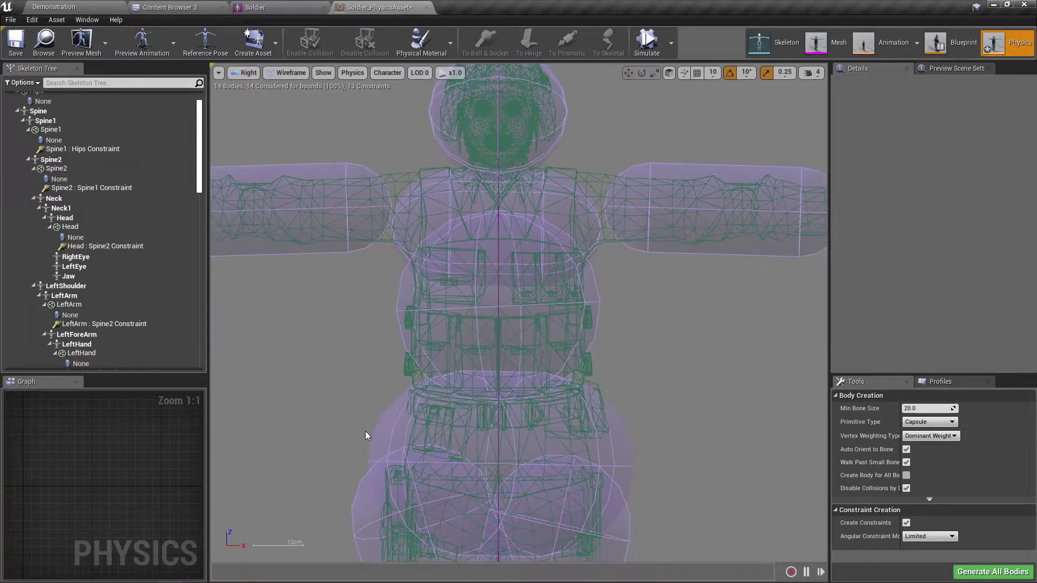
# Step: Select the RightLeg and LeftLeg bodies together and scale their capsules down to the thickness of the lower legs
pyautogui.click(616, 481)
pyautogui.press('f')
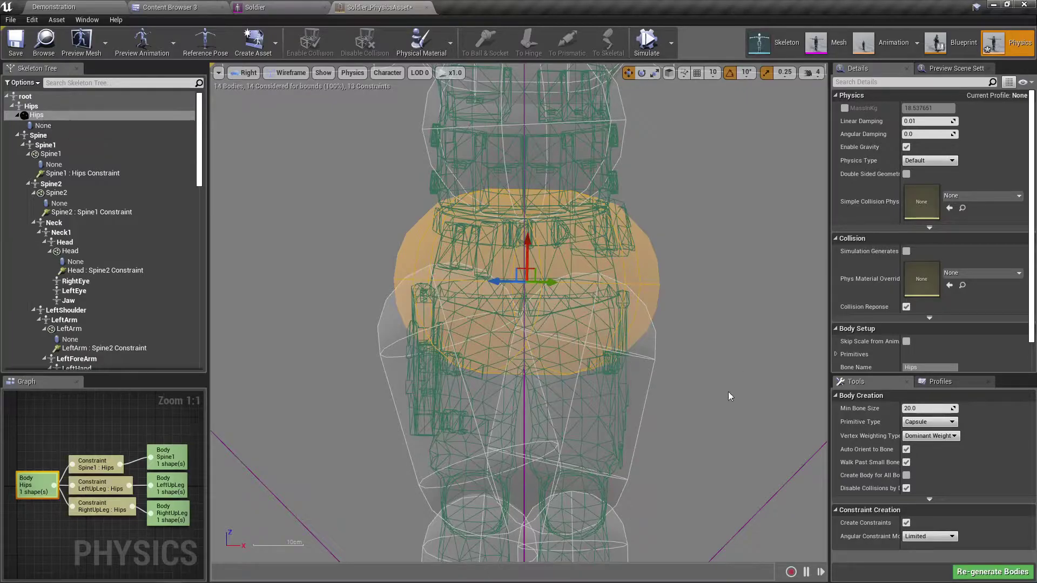
pyautogui.scroll(-6, 493, 491)
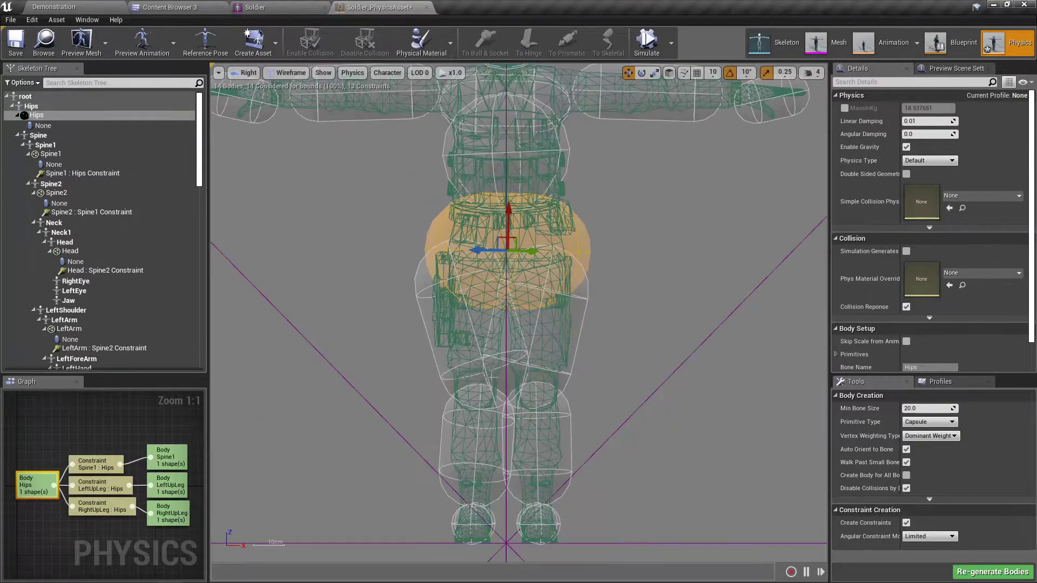
pyautogui.scroll(5, 487, 341)
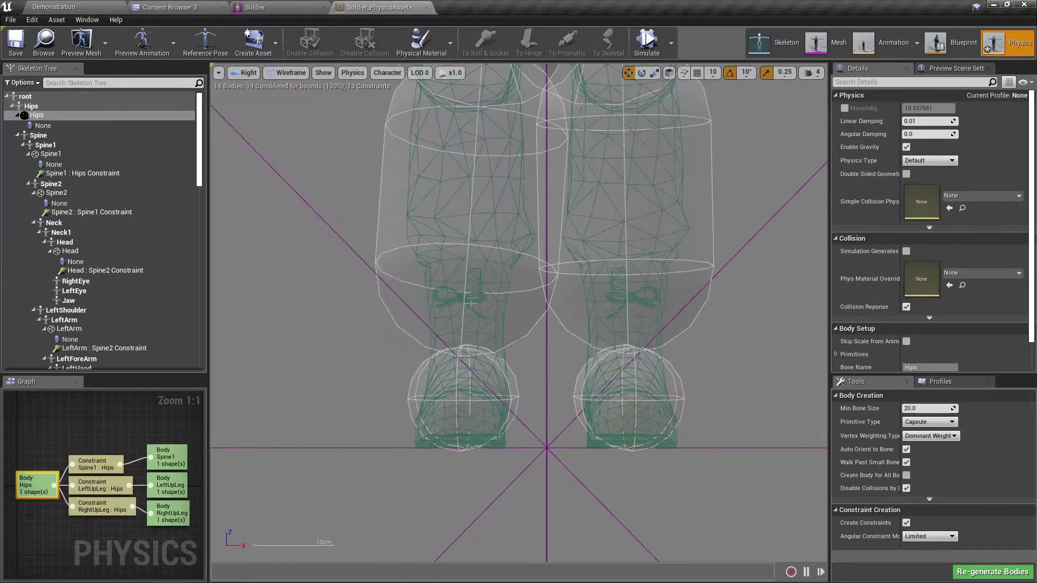
pyautogui.moveTo(485, 280); pyautogui.dragTo(493, 331, button='right')
pyautogui.click(493, 331)
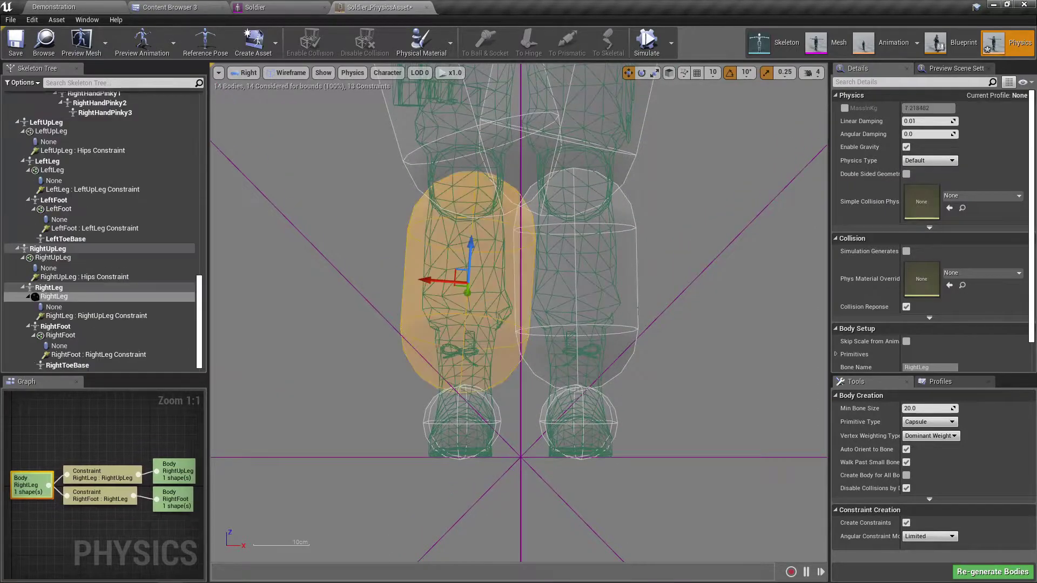
pyautogui.keyDown('ctrl'); pyautogui.click(579, 290); pyautogui.keyUp('ctrl')
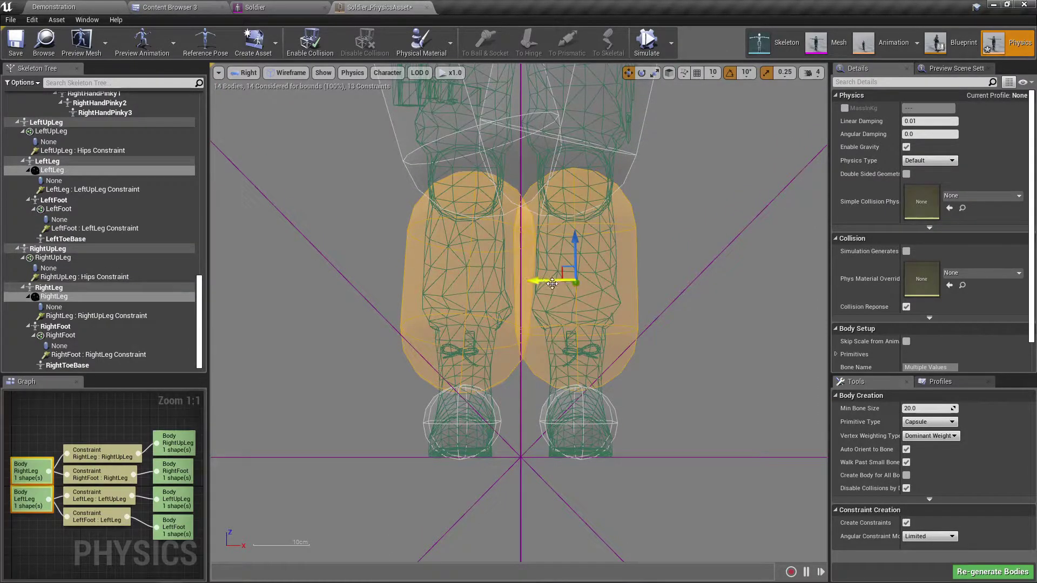
pyautogui.press('r')
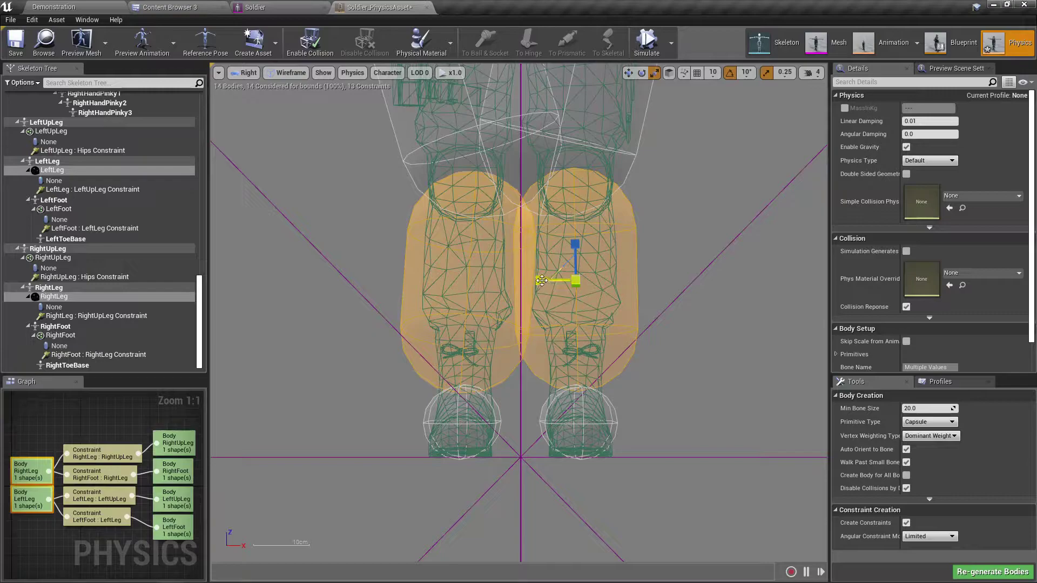
pyautogui.moveTo(556, 274); pyautogui.dragTo(574, 304)
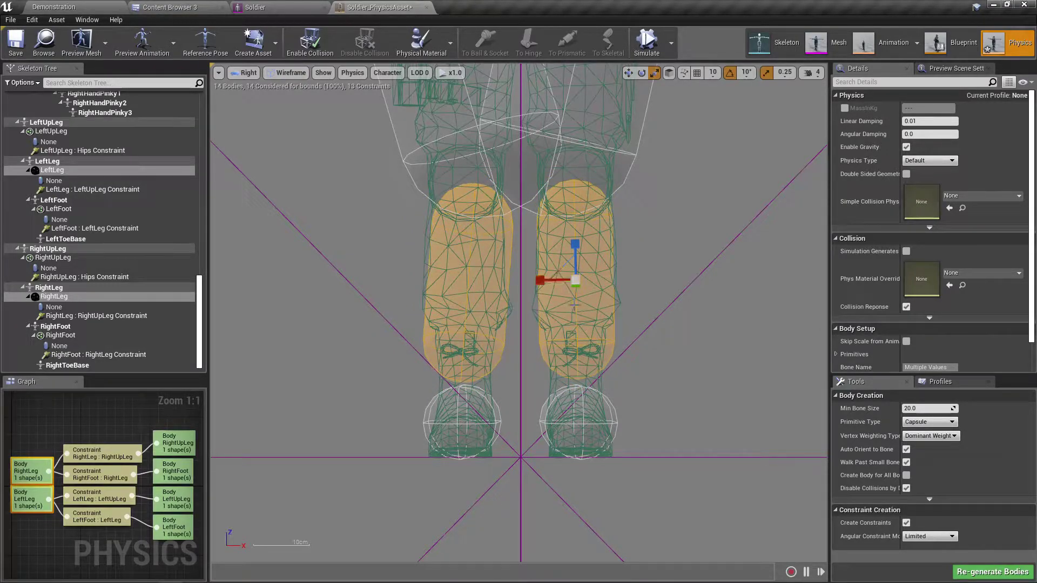
# Step: Select only the RightLeg body and, in the Front orthographic view, rotate its capsule to follow the lower leg
pyautogui.click(449, 263)
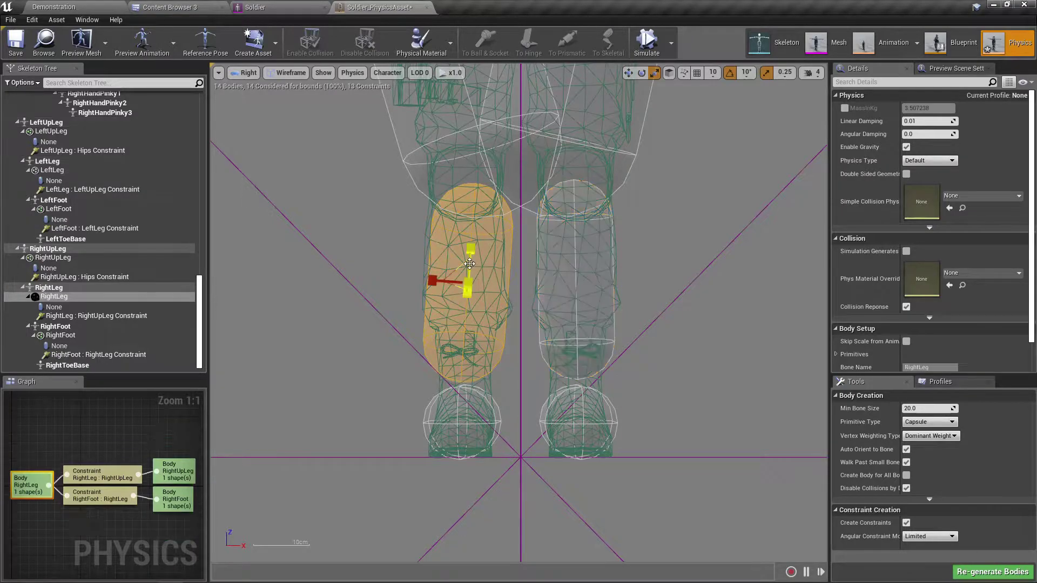
pyautogui.press('e')
pyautogui.moveTo(448, 228)
pyautogui.mouseDown()
pyautogui.moveTo(432, 235)
pyautogui.moveTo(447, 228)
pyautogui.mouseUp()
pyautogui.moveTo(405, 278); pyautogui.dragTo(406, 278)
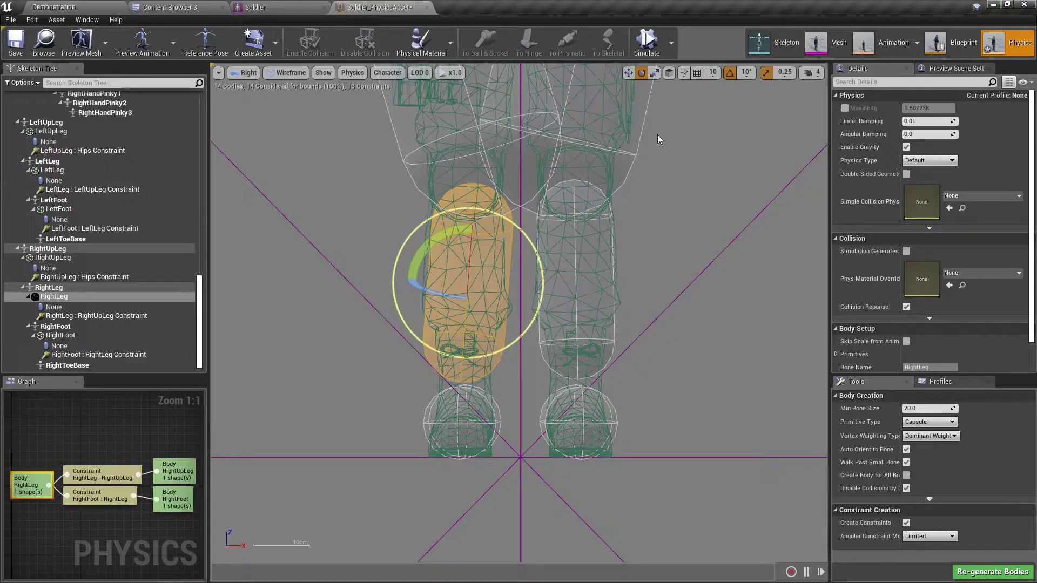
pyautogui.click(256, 73)
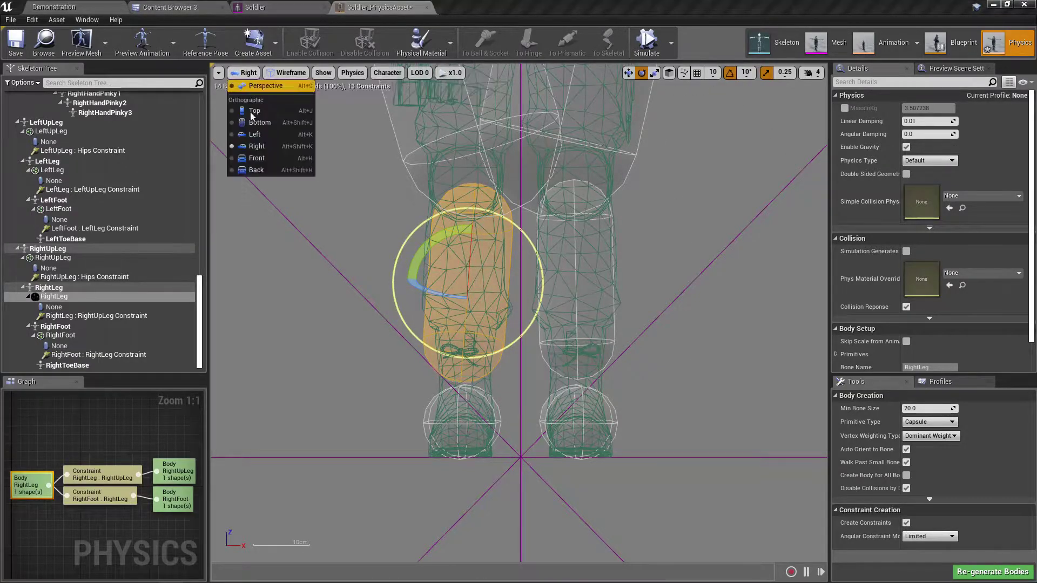
pyautogui.click(256, 158)
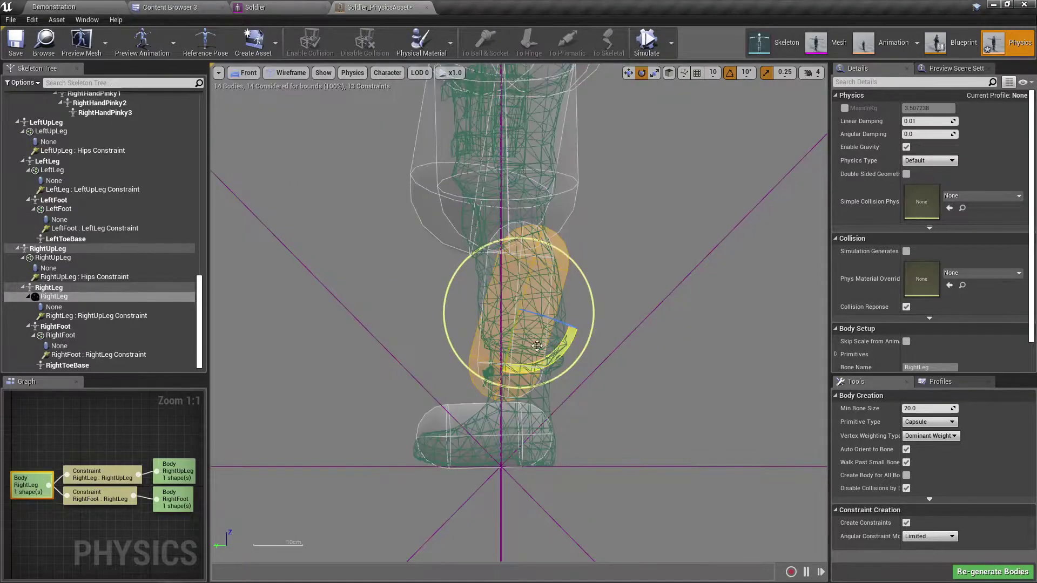
pyautogui.moveTo(553, 359); pyautogui.dragTo(576, 351)
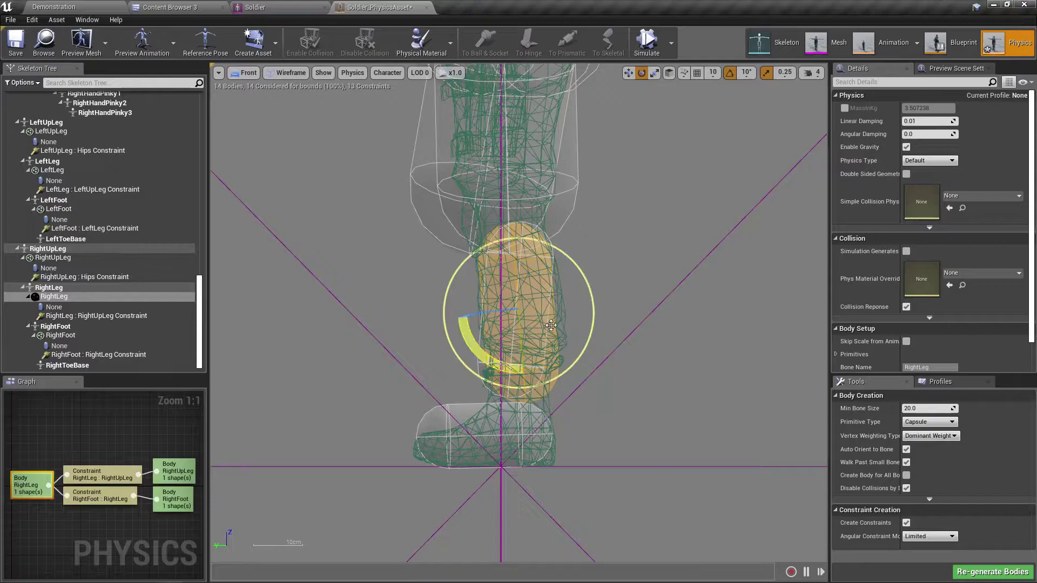
# Step: Select the LeftLeg body and rotate its capsule to follow the lower leg in the side profile
pyautogui.scroll(2, 569, 332)
pyautogui.scroll(2, 566, 330)
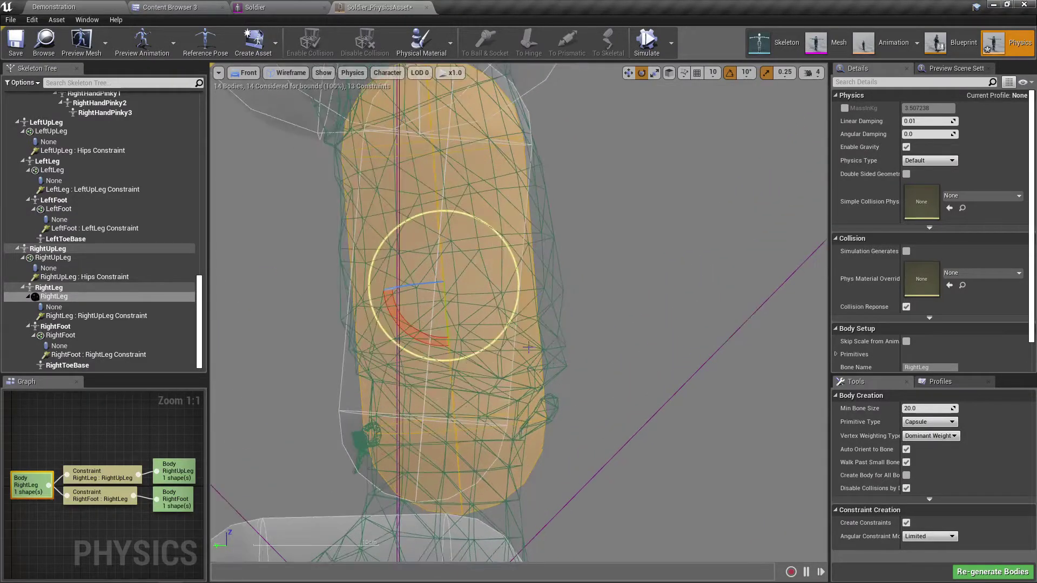
pyautogui.click(344, 412)
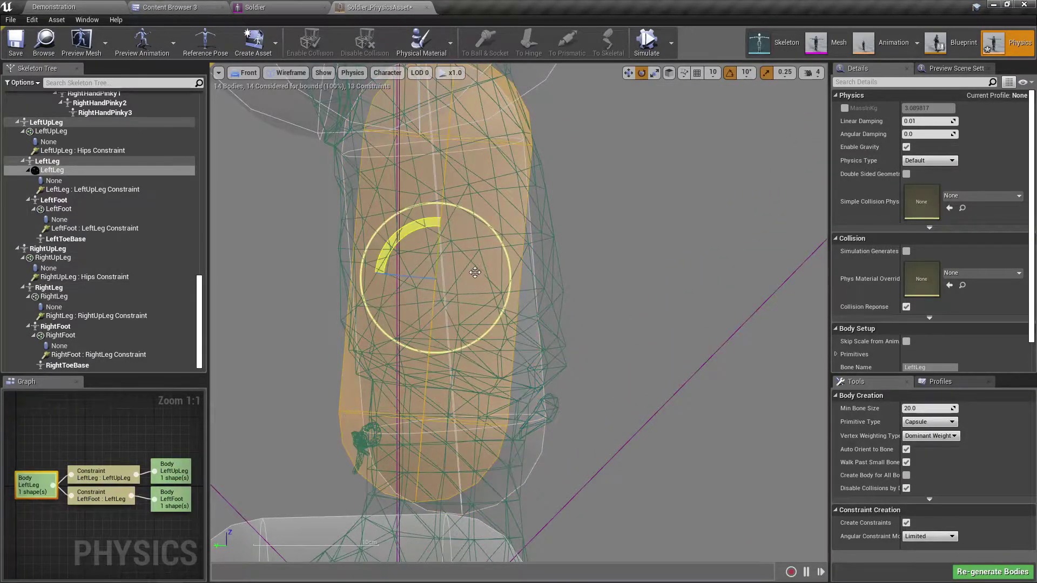
pyautogui.moveTo(412, 234); pyautogui.dragTo(449, 273)
pyautogui.scroll(-4, 449, 274)
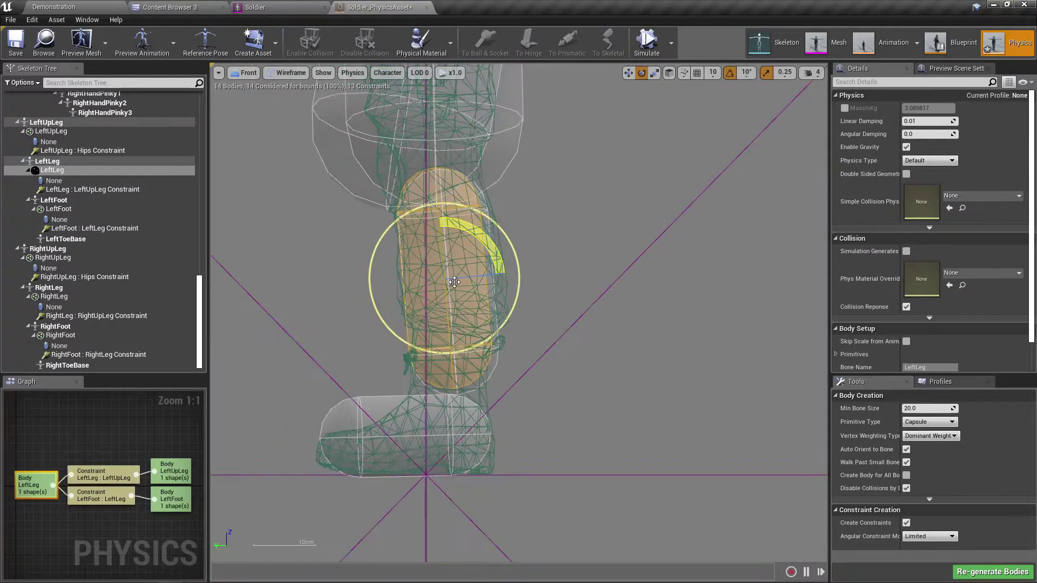
# Step: Back in the Right orthographic view, scale the RightUpLeg and LeftUpLeg capsules down together to fit the thighs
pyautogui.scroll(-3, 408, 294)
pyautogui.moveTo(369, 283); pyautogui.dragTo(407, 372, button='right')
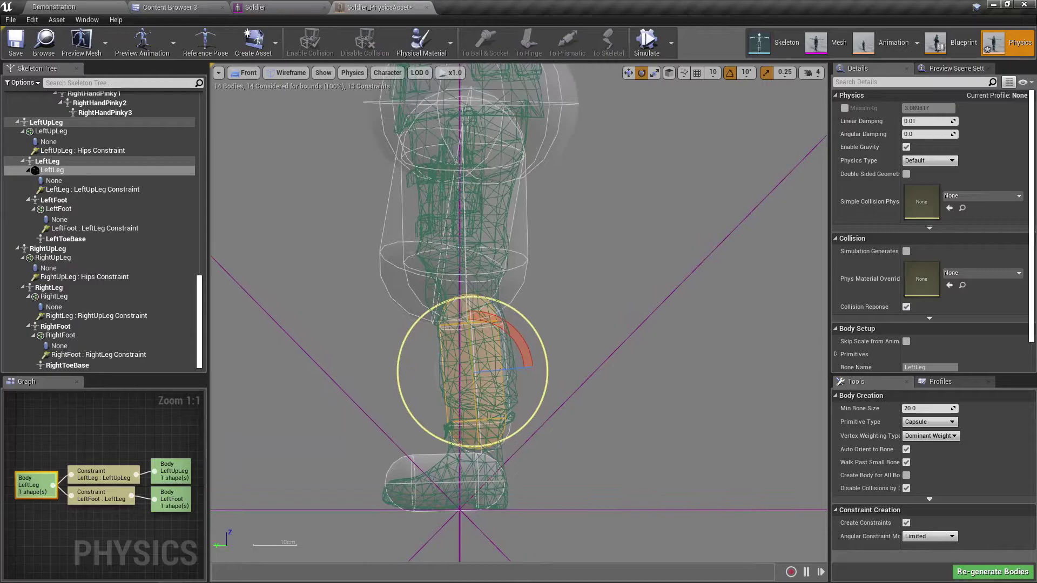
pyautogui.click(246, 72)
pyautogui.click(270, 147)
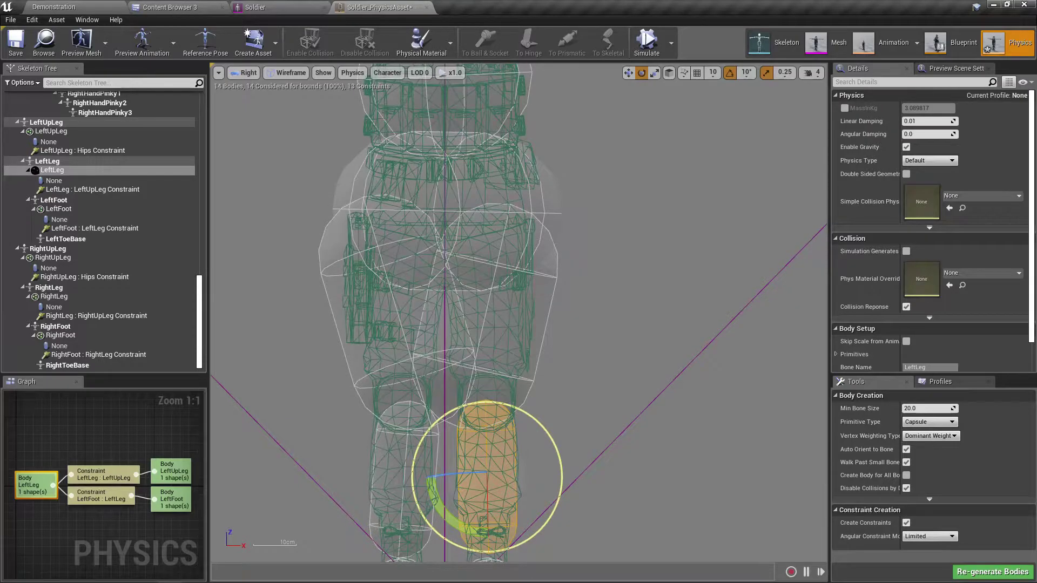
pyautogui.click(359, 291)
pyautogui.keyDown('ctrl'); pyautogui.click(510, 303); pyautogui.keyUp('ctrl')
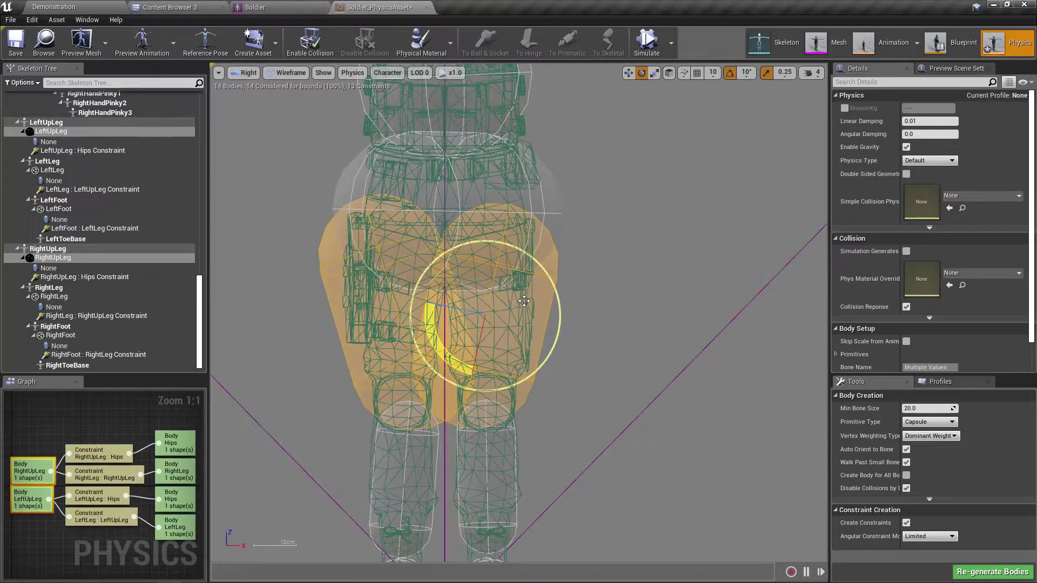
pyautogui.press('r')
pyautogui.moveTo(508, 328); pyautogui.dragTo(484, 330)
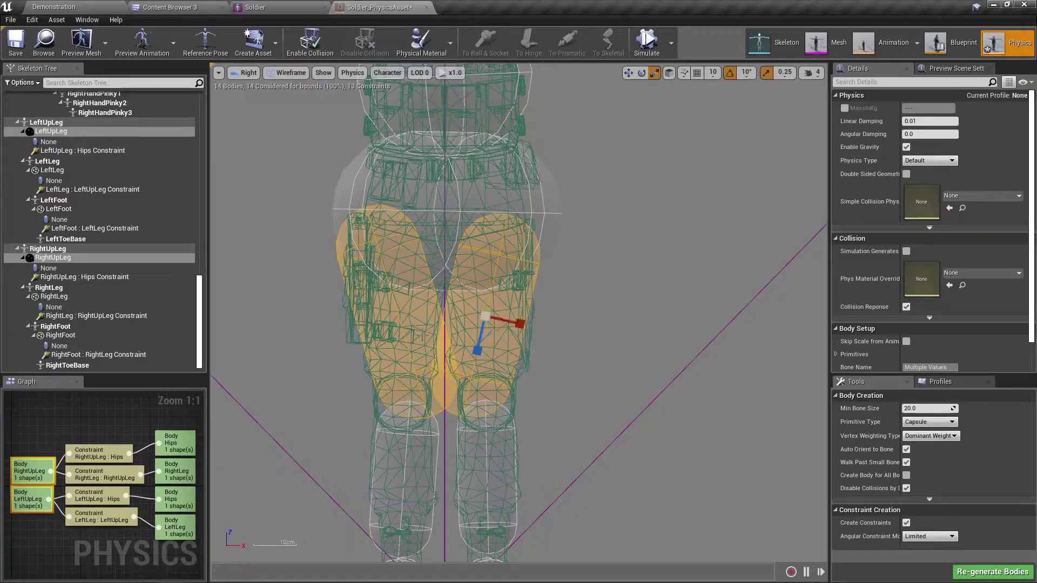
# Step: Select only the LeftUpLeg body, rotate its capsule nearly upright and move it up to cover the left thigh
pyautogui.scroll(2, 515, 305)
pyautogui.click(489, 290)
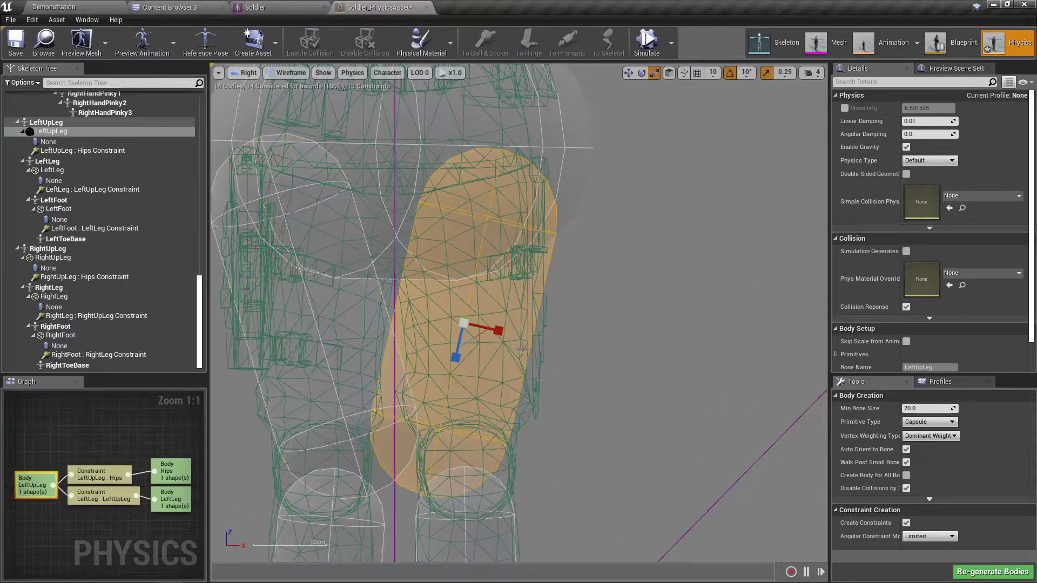
pyautogui.press('e')
pyautogui.moveTo(399, 322); pyautogui.dragTo(404, 346)
pyautogui.moveTo(522, 327); pyautogui.dragTo(476, 303)
pyautogui.press('w')
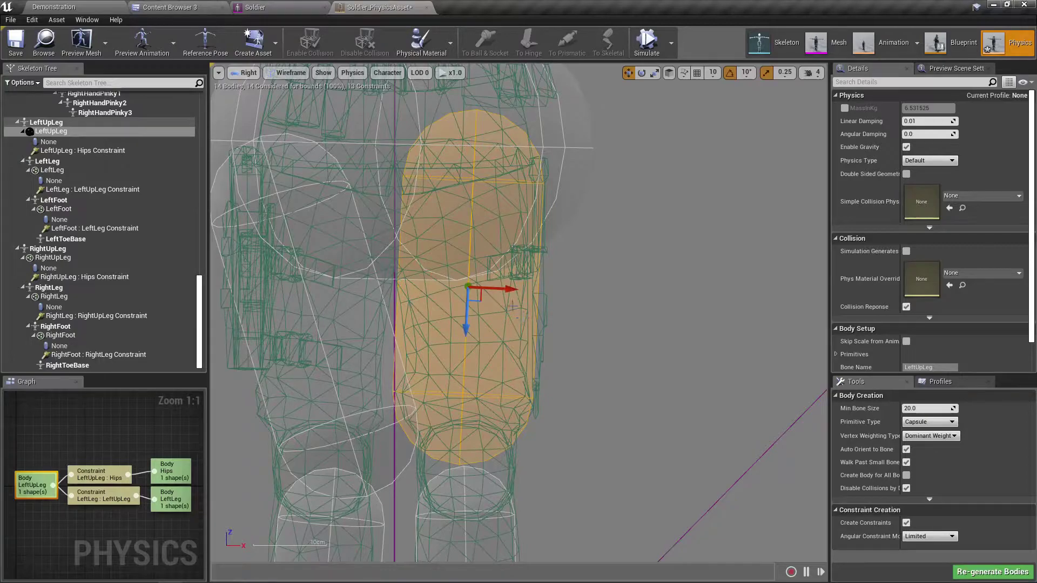
# Step: Select the RightUpLeg body, turn off rotation snapping and rotate its capsule upright along the right thigh
pyautogui.moveTo(340, 350); pyautogui.dragTo(486, 348, button='right')
pyautogui.click(430, 309)
pyautogui.press('e')
pyautogui.moveTo(404, 324)
pyautogui.mouseDown()
pyautogui.moveTo(402, 302)
pyautogui.moveTo(400, 332)
pyautogui.moveTo(396, 309)
pyautogui.moveTo(396, 320)
pyautogui.mouseUp()
pyautogui.click(729, 72)
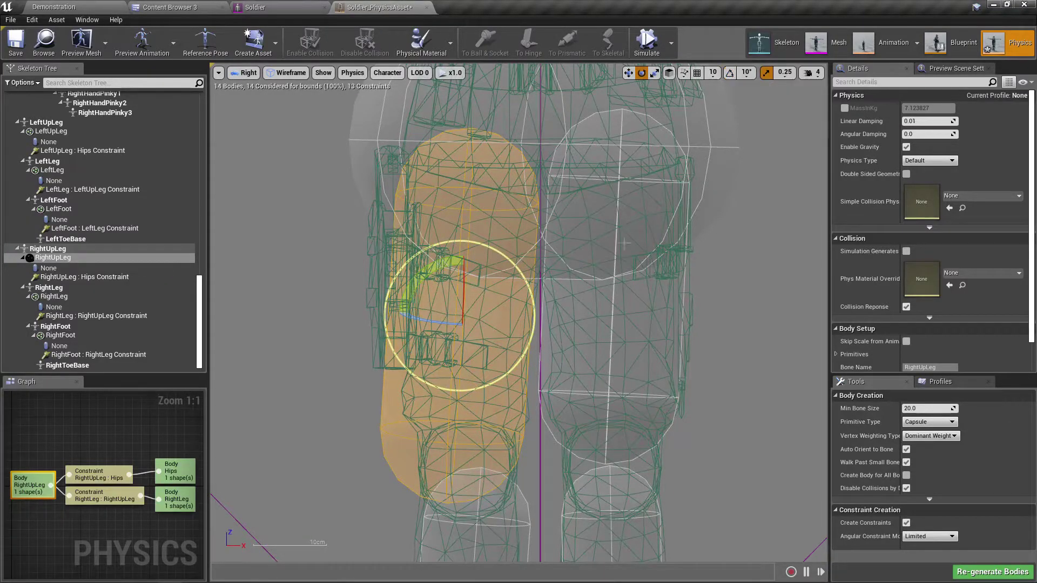
pyautogui.moveTo(400, 281); pyautogui.dragTo(397, 314)
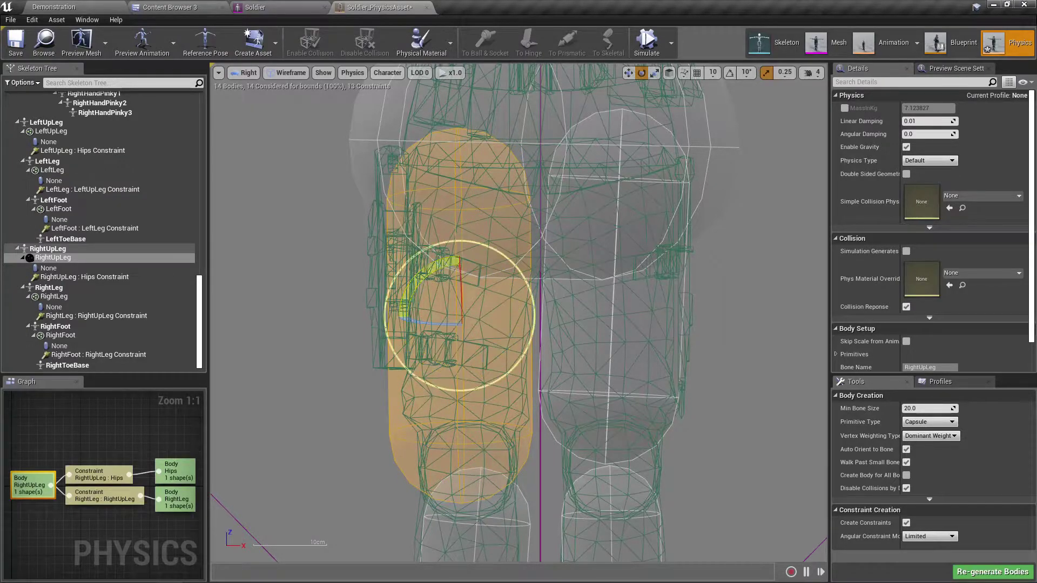
# Step: Move the RightUpLeg capsule up so that it sits level with the capsule on the left thigh
pyautogui.click(613, 307)
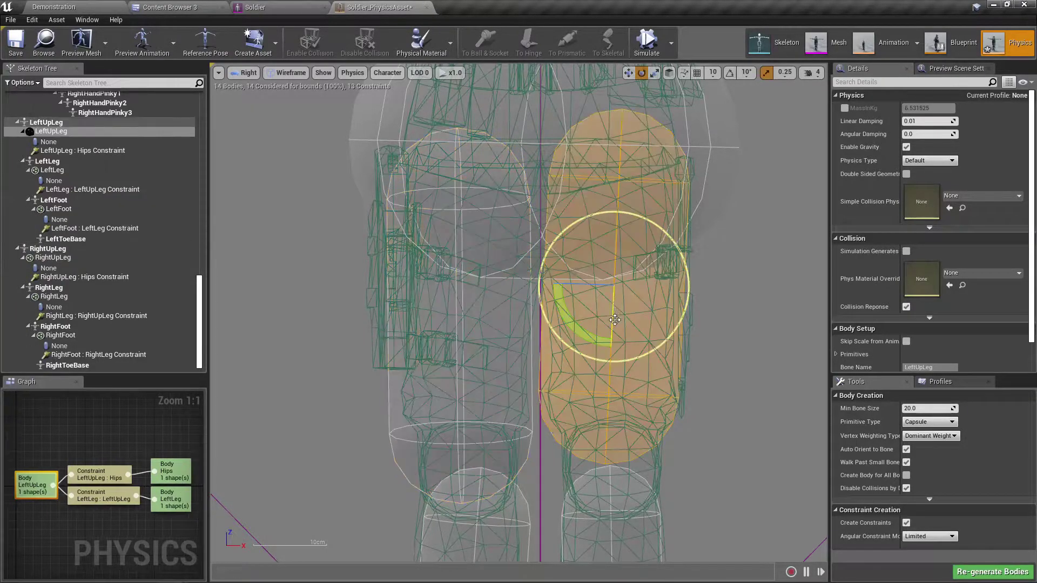
pyautogui.click(458, 332)
pyautogui.press('w')
pyautogui.moveTo(462, 276); pyautogui.dragTo(468, 238)
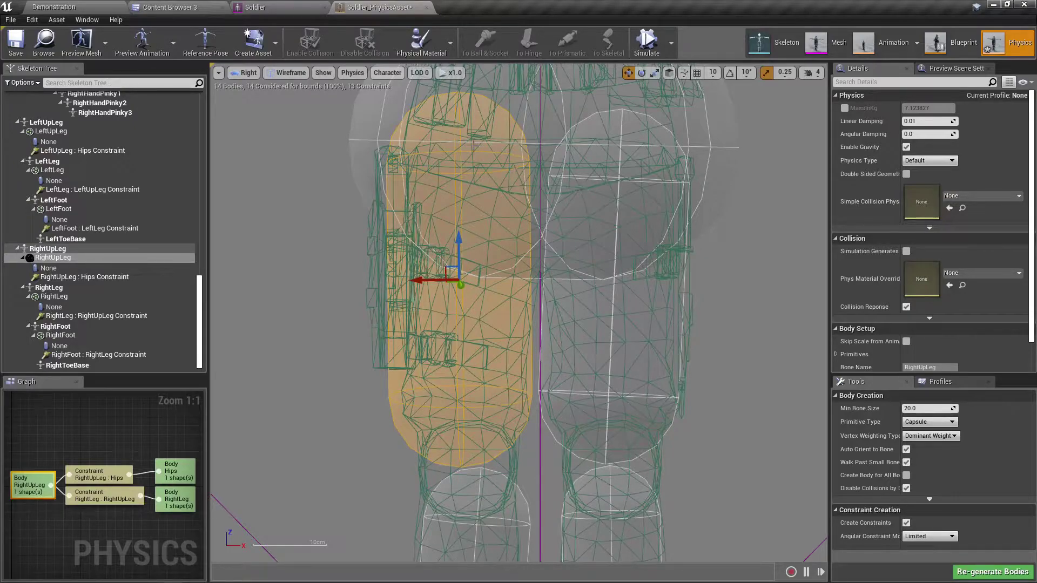
# Step: Shorten the RightUpLeg capsule slightly along its length
pyautogui.press('r')
pyautogui.moveTo(458, 245); pyautogui.dragTo(458, 248)
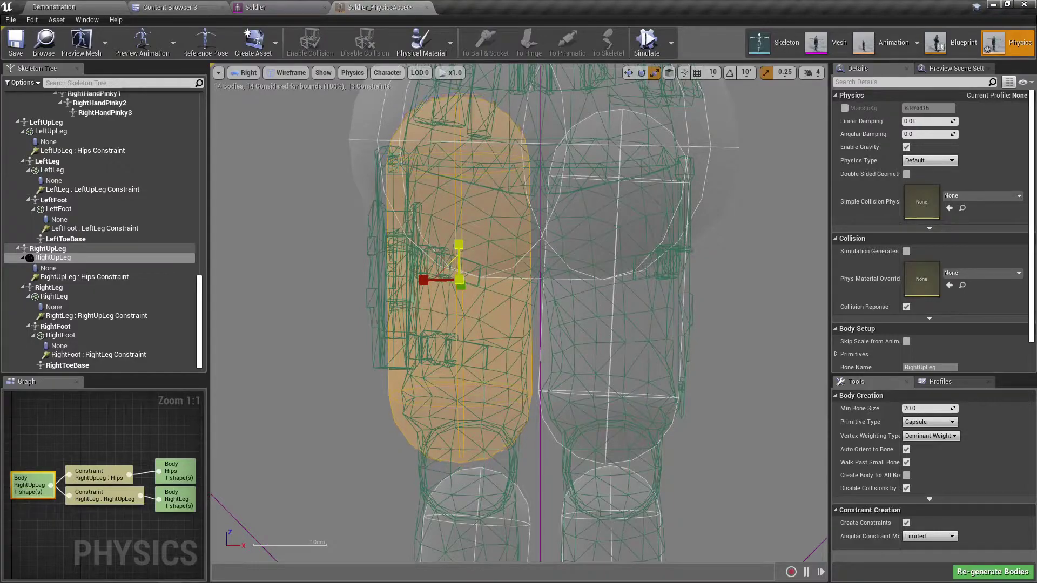
pyautogui.press('w')
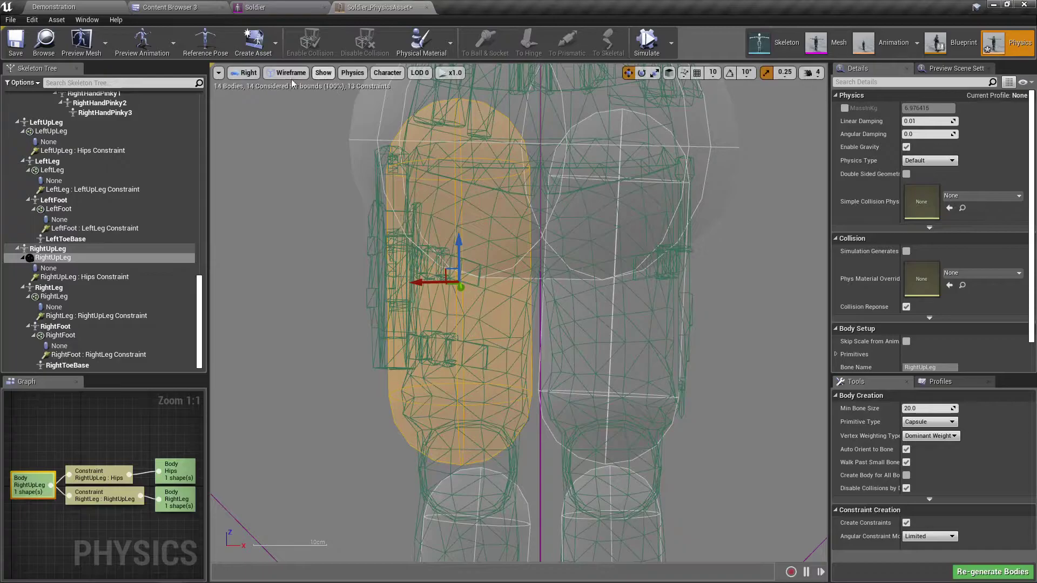
# Step: In the Front orthographic view, tilt and shift the RightUpLeg capsule so it follows the right thigh
pyautogui.click(249, 74)
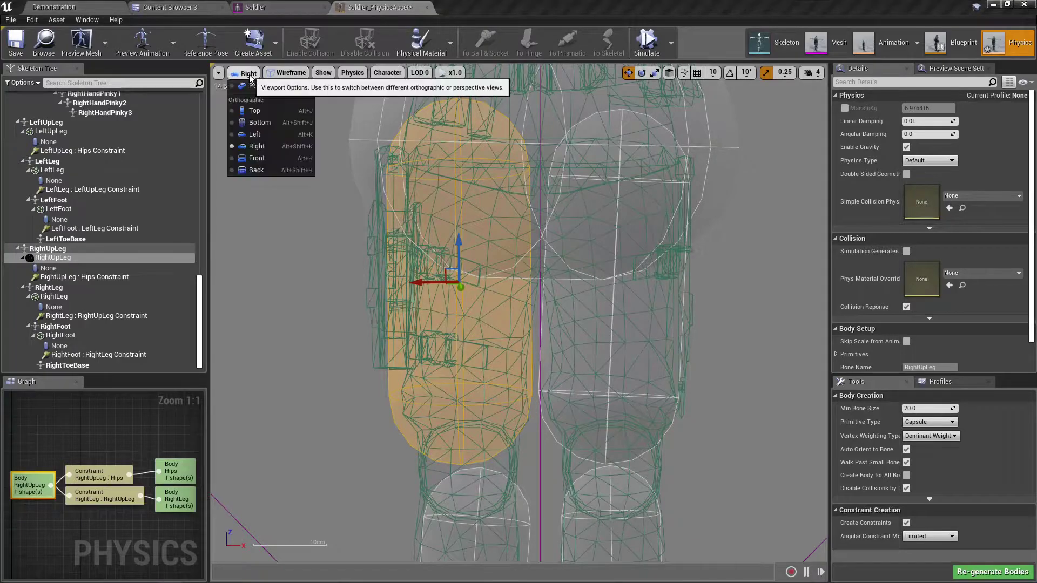
pyautogui.click(281, 160)
pyautogui.scroll(4, 525, 359)
pyautogui.press('e')
pyautogui.moveTo(496, 224)
pyautogui.mouseDown()
pyautogui.moveTo(485, 231)
pyautogui.moveTo(486, 223)
pyautogui.mouseUp()
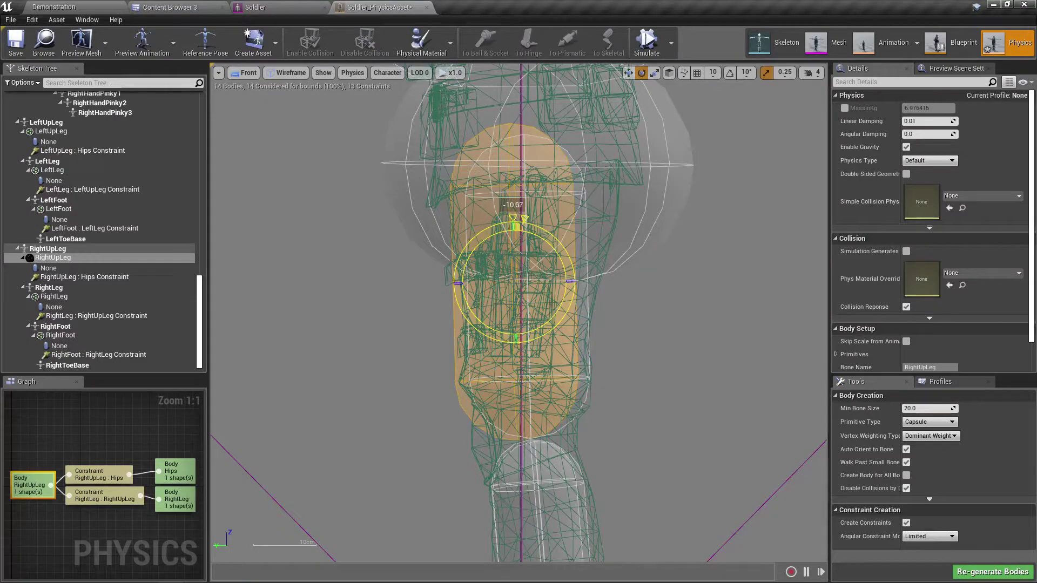
pyautogui.press('w')
pyautogui.moveTo(552, 277); pyautogui.dragTo(566, 270)
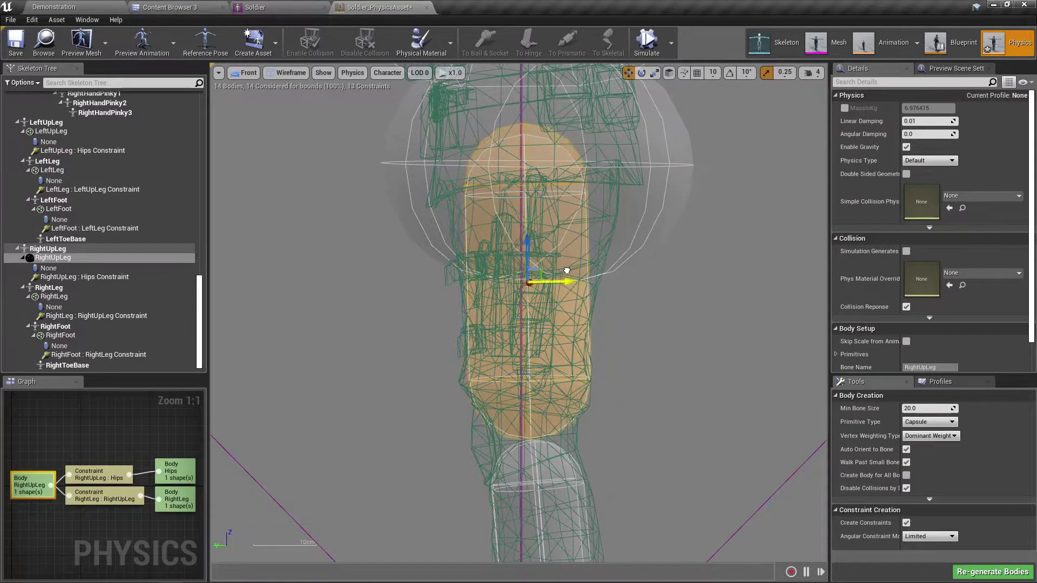
pyautogui.press('e')
pyautogui.moveTo(483, 245); pyautogui.dragTo(491, 235)
# Step: Select the LeftUpLeg body, rotate and move its capsule along the thigh, and lengthen it slightly
pyautogui.click(690, 148)
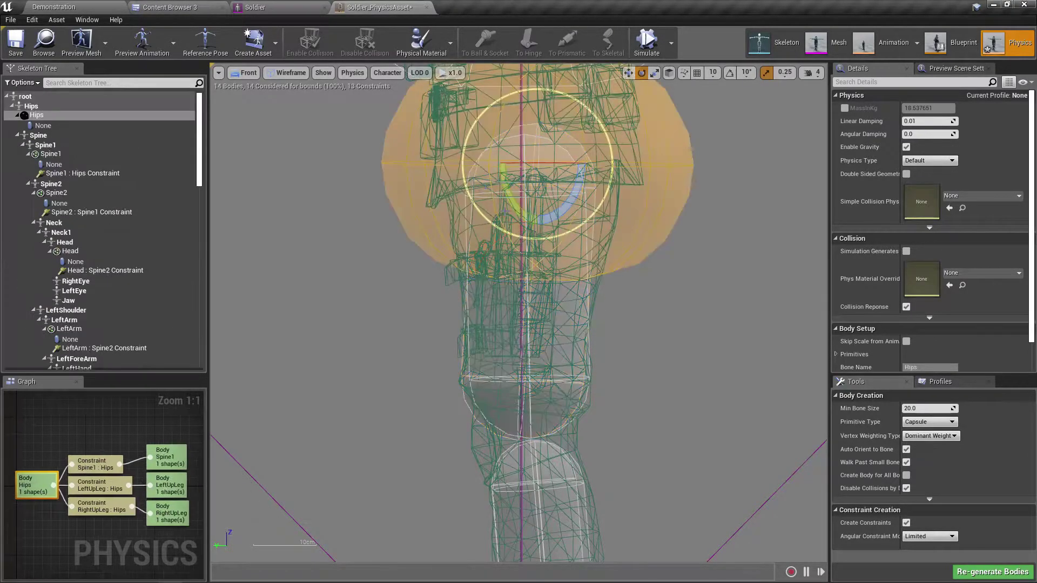
pyautogui.click(460, 362)
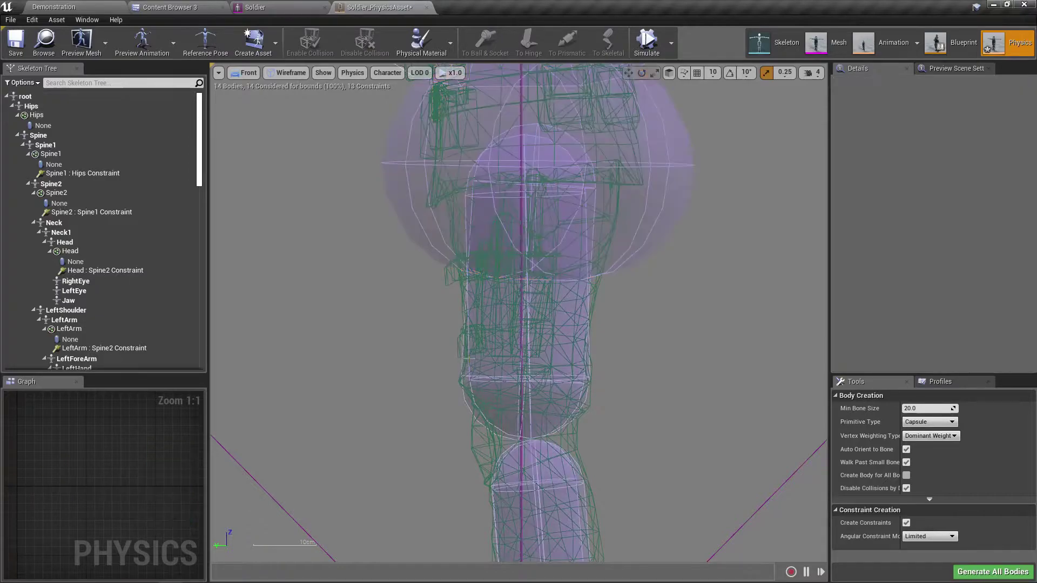
pyautogui.click(469, 357)
pyautogui.moveTo(487, 334); pyautogui.dragTo(495, 353)
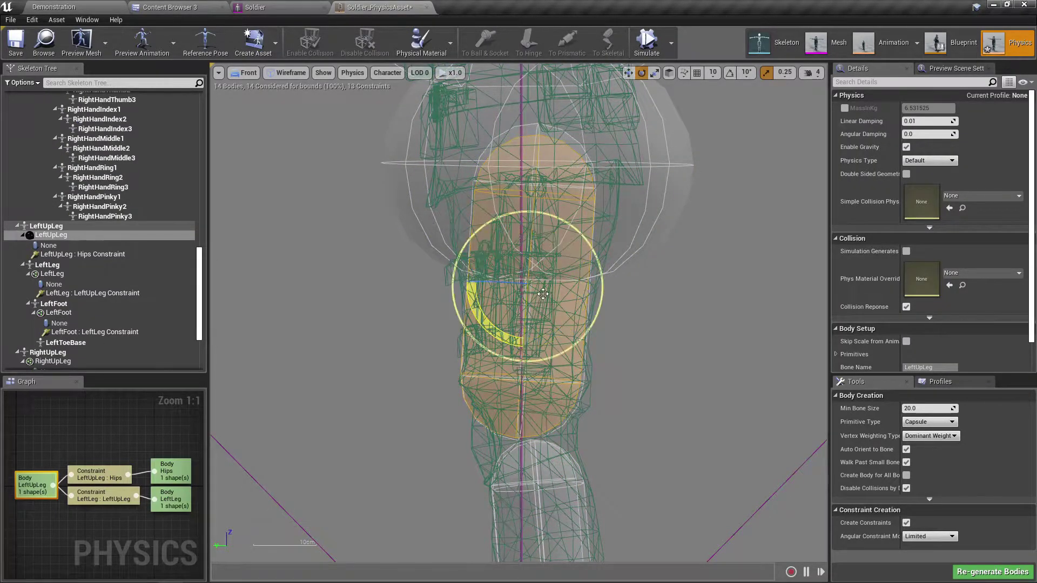
pyautogui.press('w')
pyautogui.moveTo(535, 300); pyautogui.dragTo(541, 293)
pyautogui.press('r')
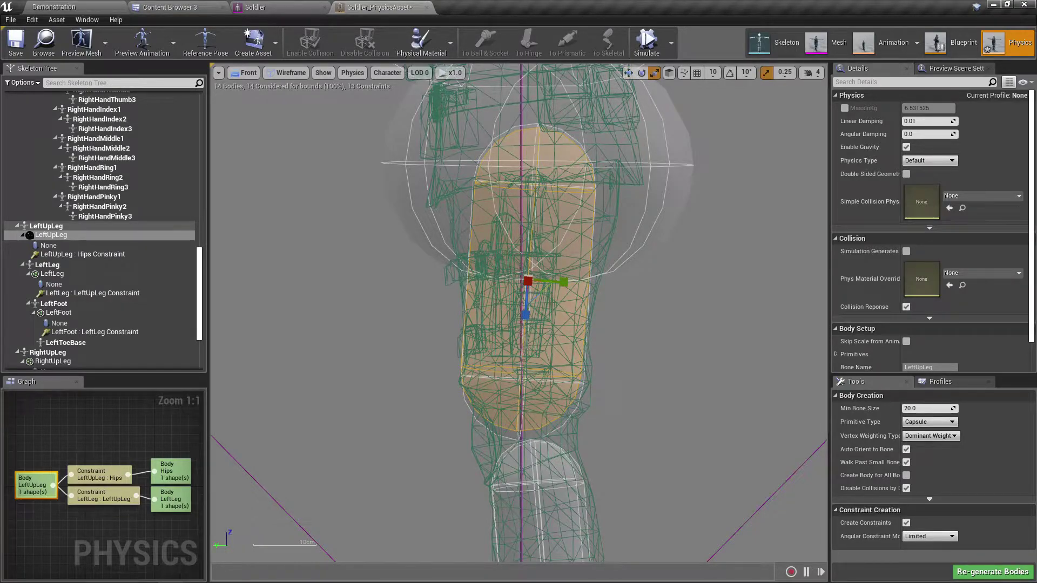
pyautogui.moveTo(527, 312); pyautogui.dragTo(526, 310)
# Step: Inspect the leg capsules in the Front view and the whole character's bodies in the Perspective view
pyautogui.scroll(-5, 675, 351)
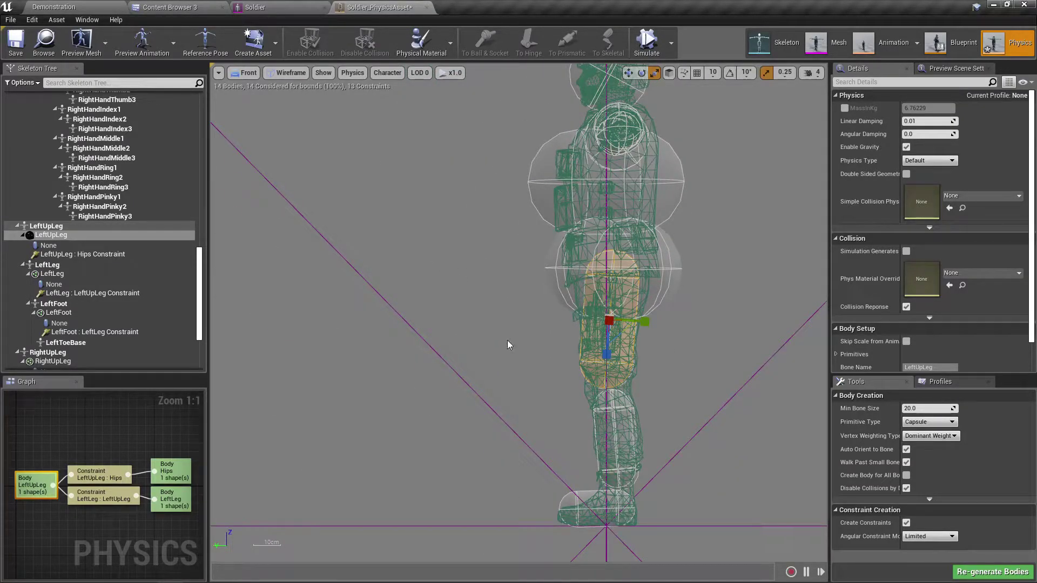
pyautogui.scroll(5, 607, 521)
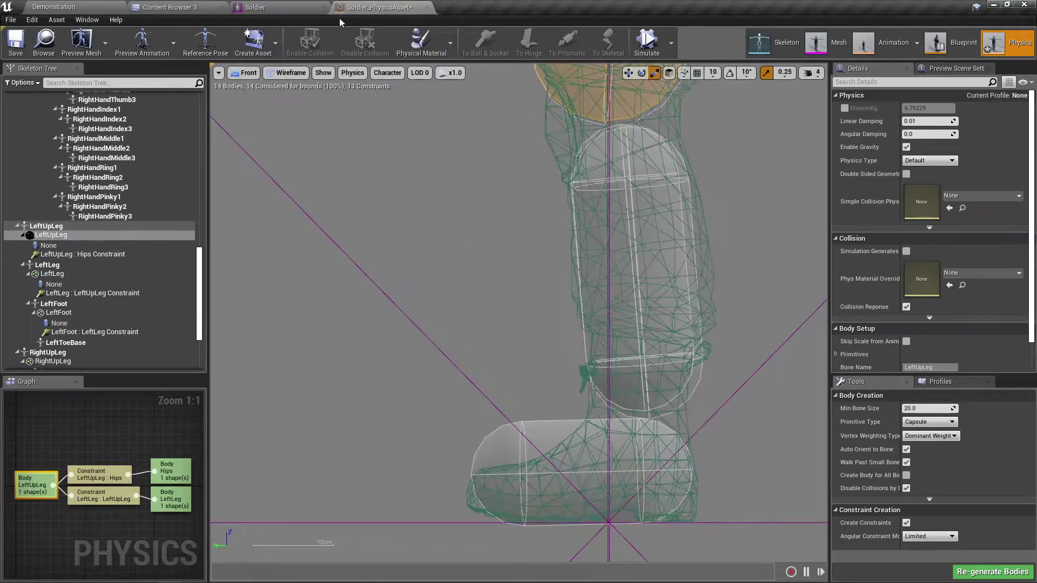
pyautogui.click(246, 73)
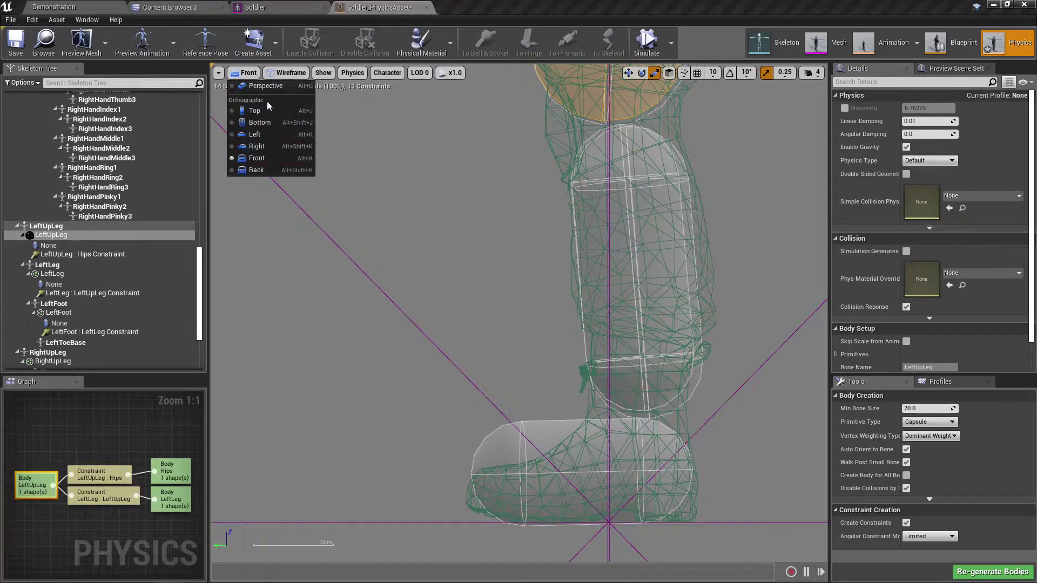
pyautogui.click(263, 85)
pyautogui.moveTo(482, 299); pyautogui.dragTo(411, 205, button='middle')
pyautogui.scroll(-6, 483, 299)
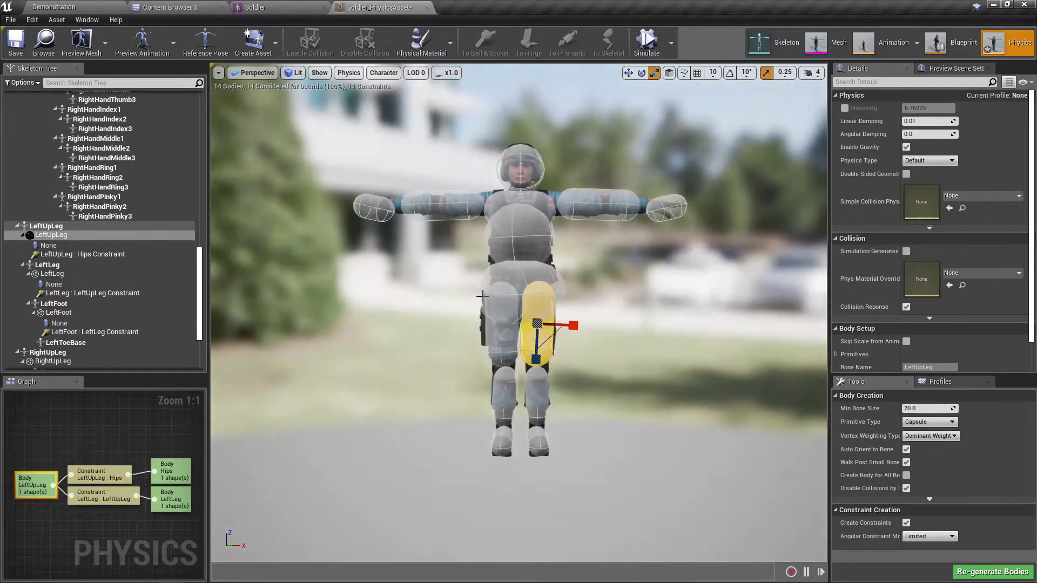
pyautogui.scroll(3, 490, 285)
pyautogui.scroll(-5, 491, 285)
pyautogui.scroll(5, 539, 385)
pyautogui.moveTo(534, 396); pyautogui.dragTo(501, 553, button='middle')
# Step: Select the Hips body and, in the Top view, rotate its capsule straight across the pelvis and scale it down to fit
pyautogui.click(485, 329)
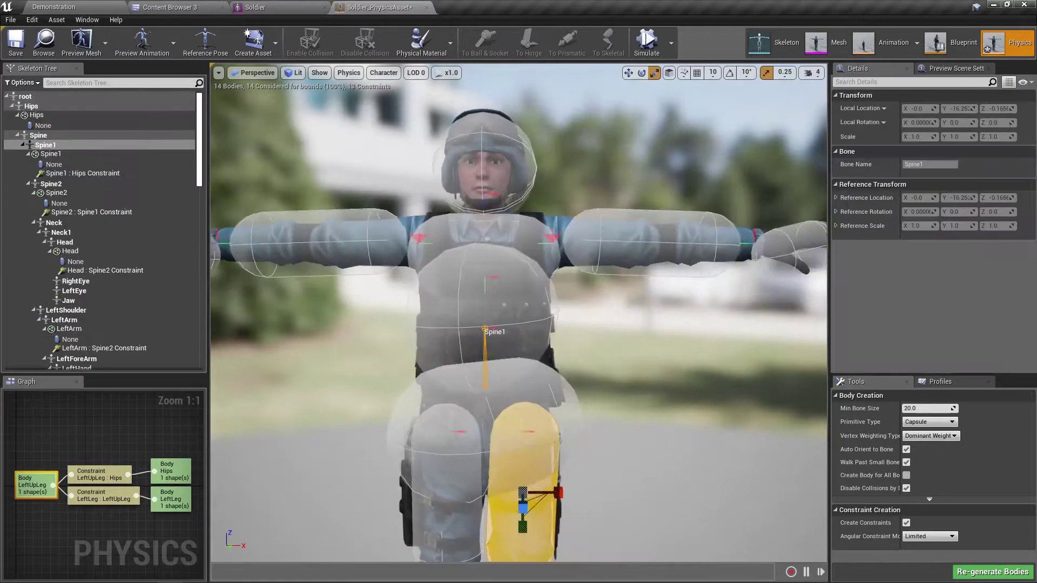
pyautogui.click(493, 402)
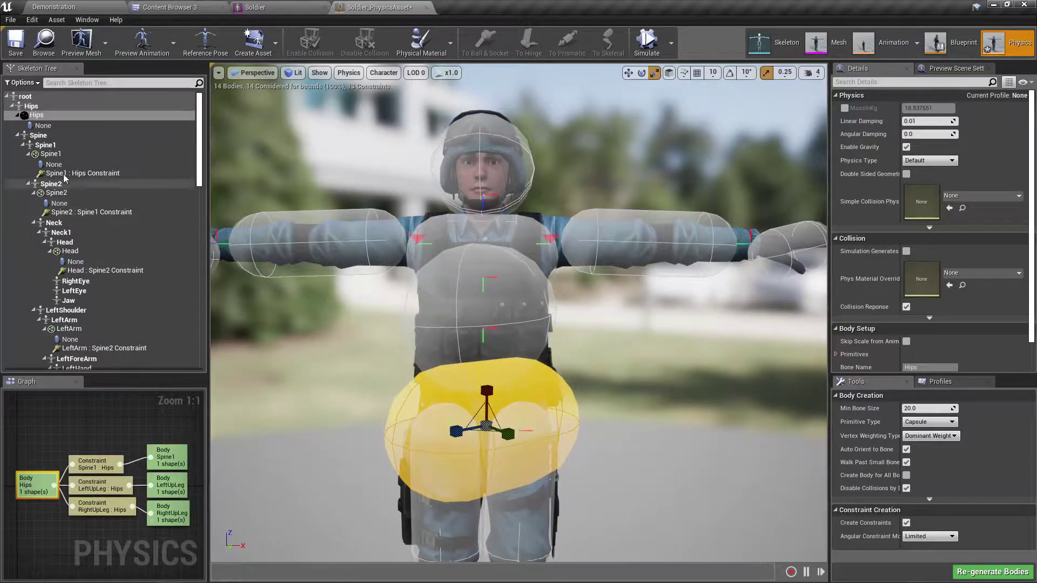
pyautogui.scroll(-3, 547, 443)
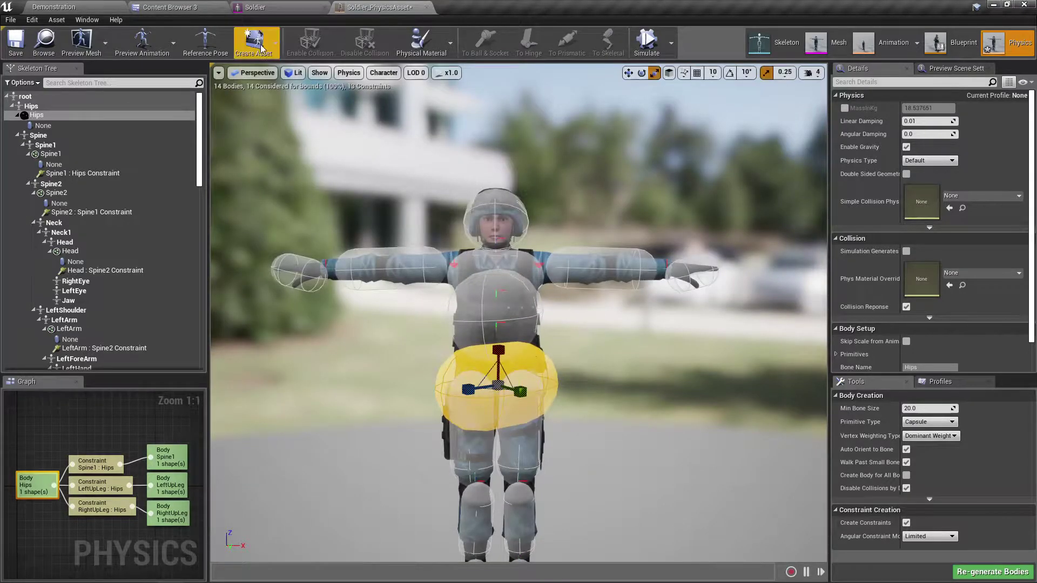
pyautogui.click(254, 72)
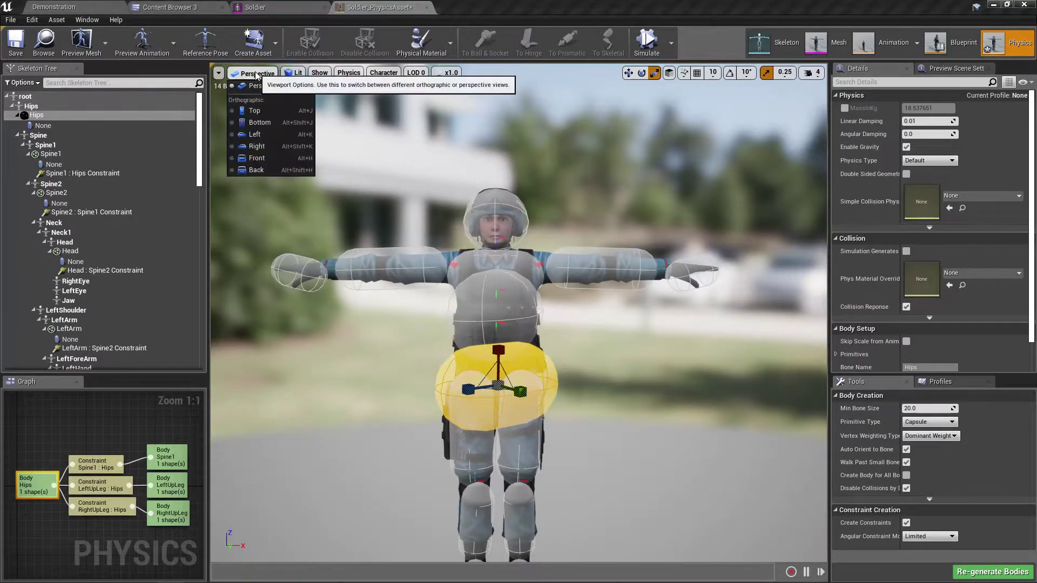
pyautogui.click(255, 113)
pyautogui.scroll(4, 515, 342)
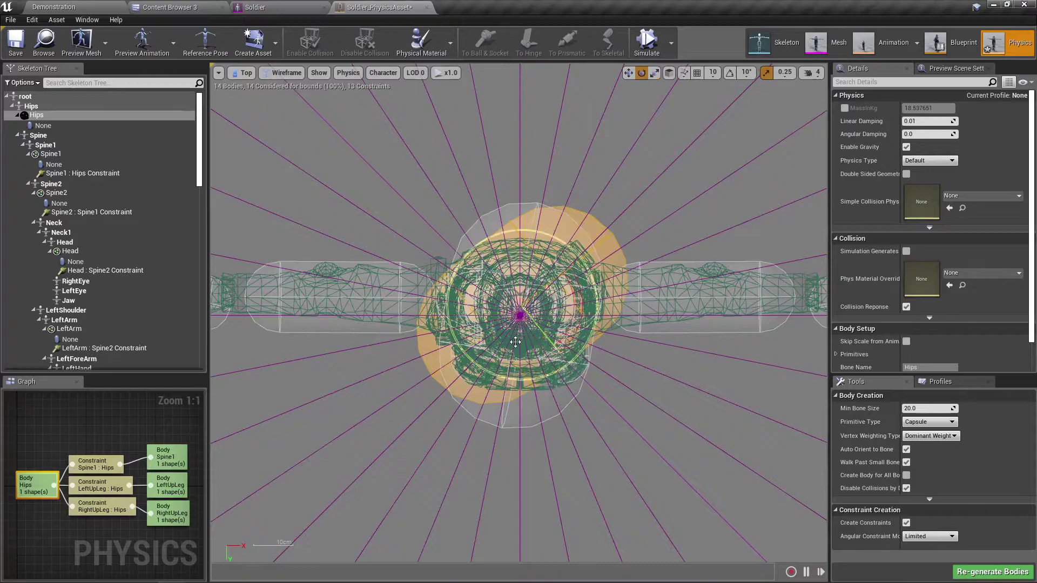
pyautogui.moveTo(580, 286); pyautogui.dragTo(581, 326)
pyautogui.moveTo(475, 345); pyautogui.dragTo(521, 326)
pyautogui.press('r')
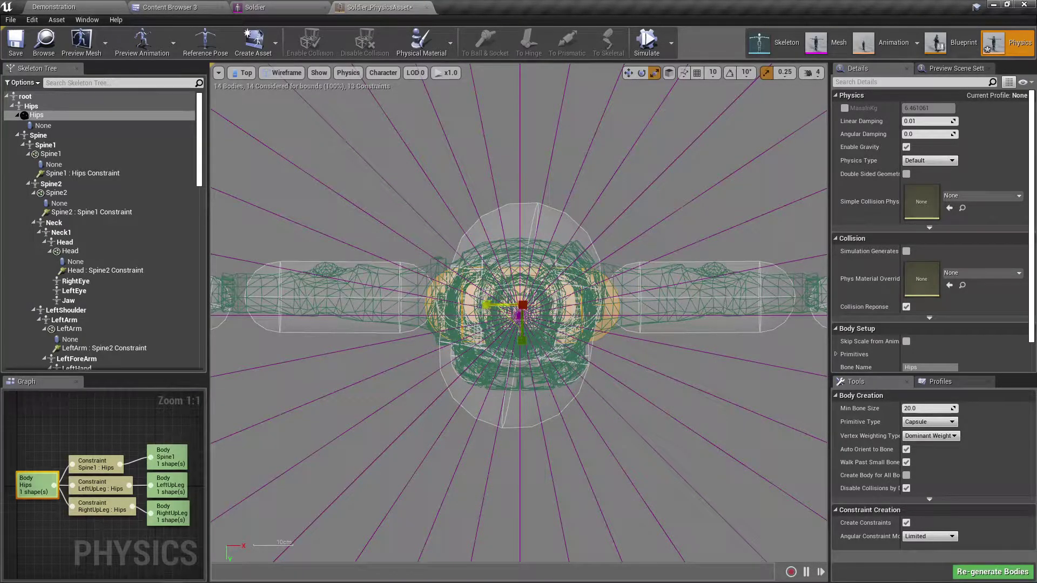
pyautogui.moveTo(486, 305); pyautogui.dragTo(490, 305)
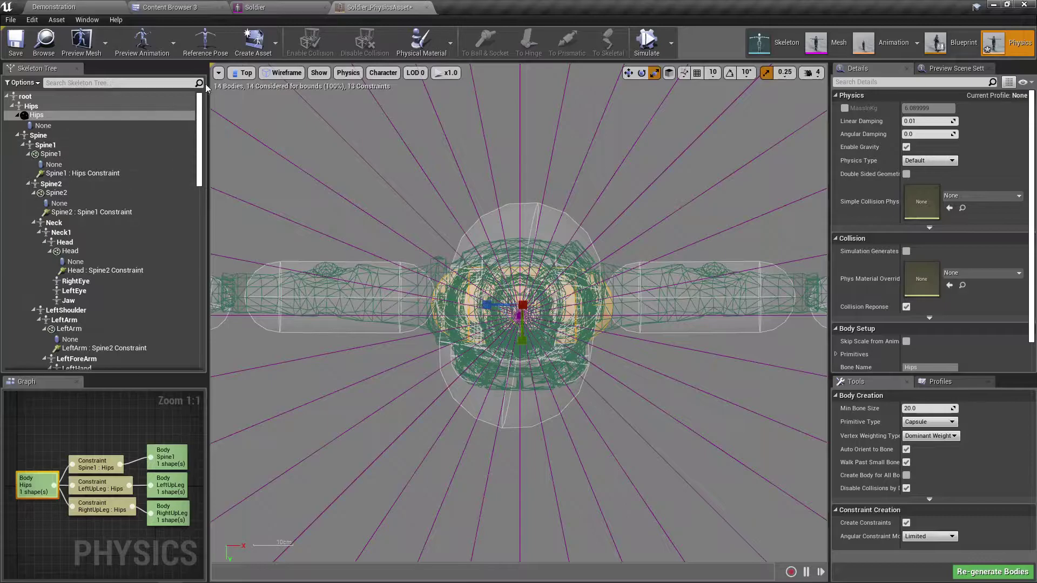
# Step: In the Front orthographic view, move the Hips capsule up to the belt area
pyautogui.click(242, 72)
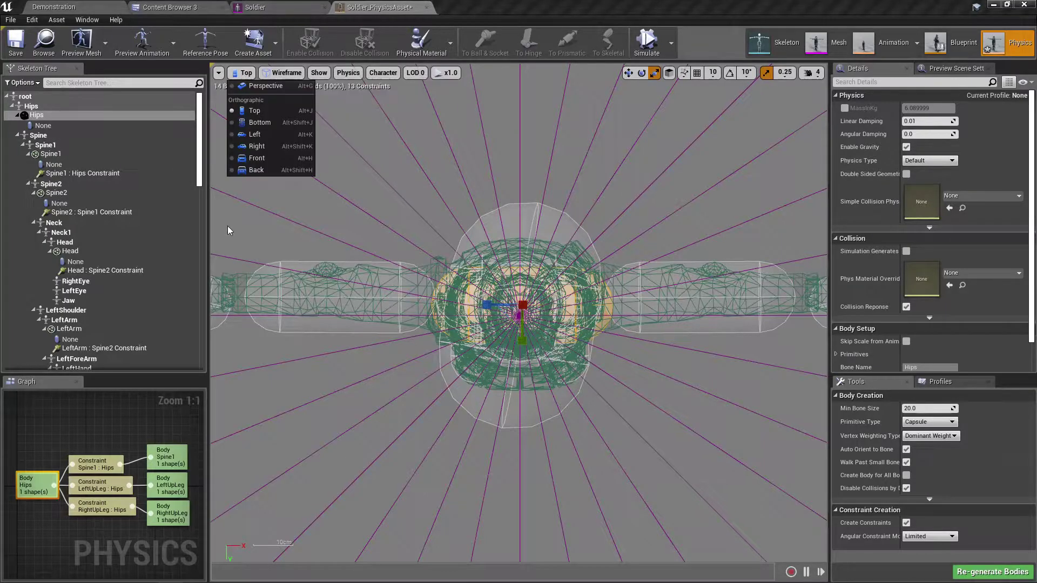
pyautogui.click(285, 158)
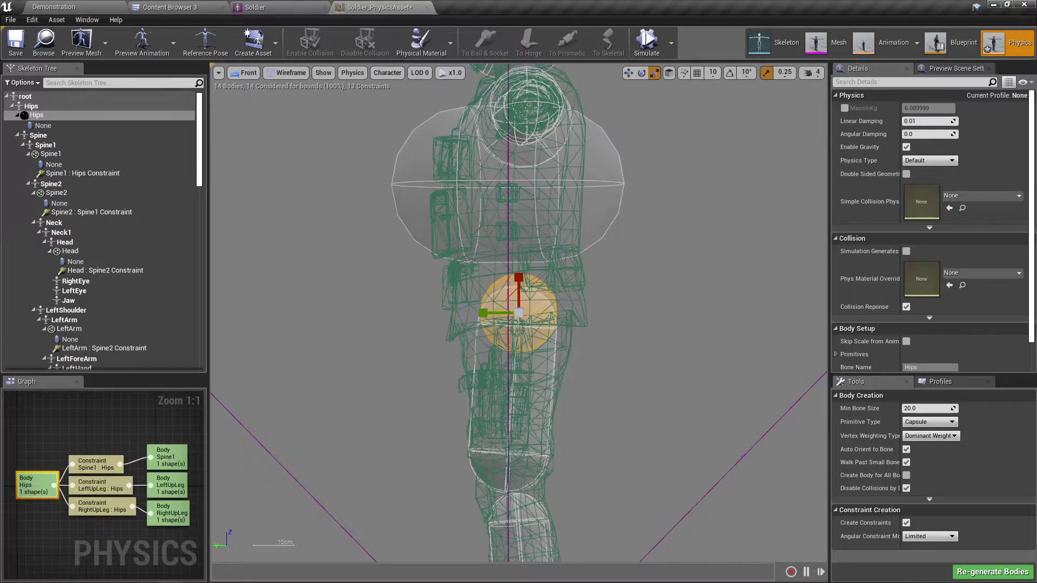
pyautogui.press('w')
pyautogui.moveTo(528, 274); pyautogui.dragTo(528, 255)
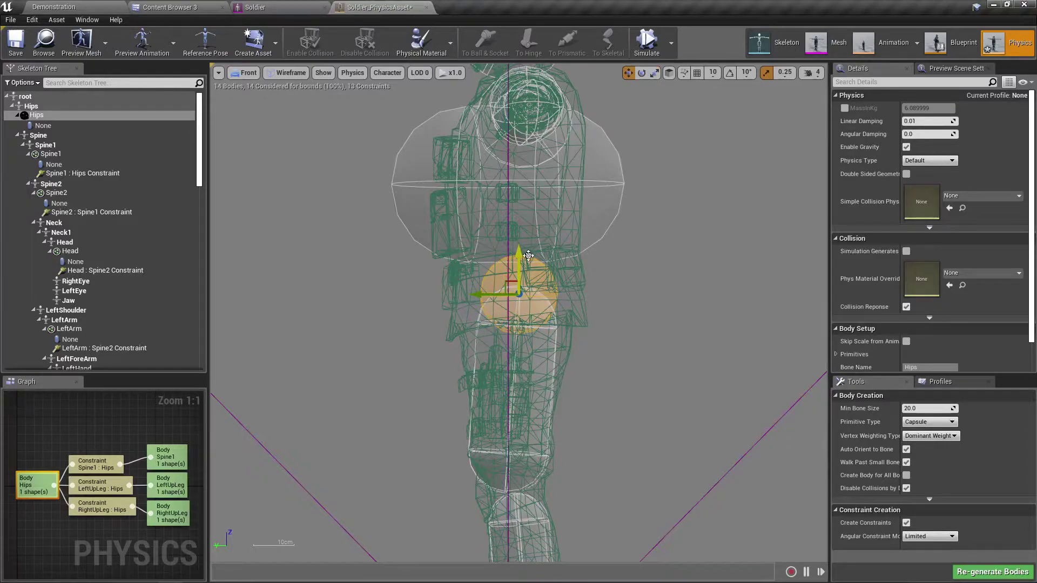
# Step: In the Right orthographic view, shorten the Hips capsule lengthwise to match the width of the hips
pyautogui.click(244, 72)
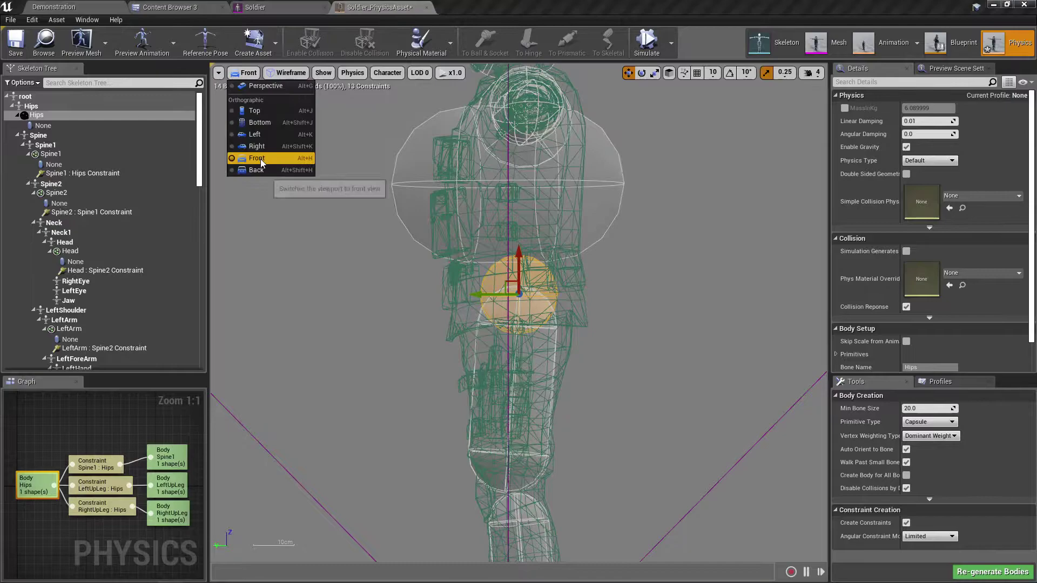
pyautogui.click(267, 147)
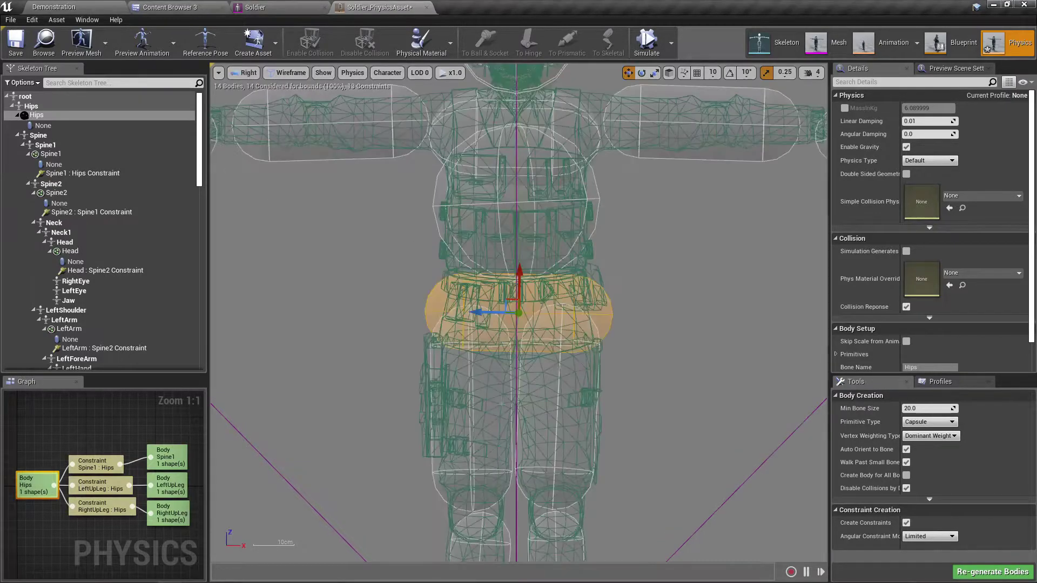
pyautogui.scroll(5, 484, 293)
pyautogui.press('r')
pyautogui.moveTo(473, 279); pyautogui.dragTo(489, 279)
pyautogui.scroll(-4, 473, 278)
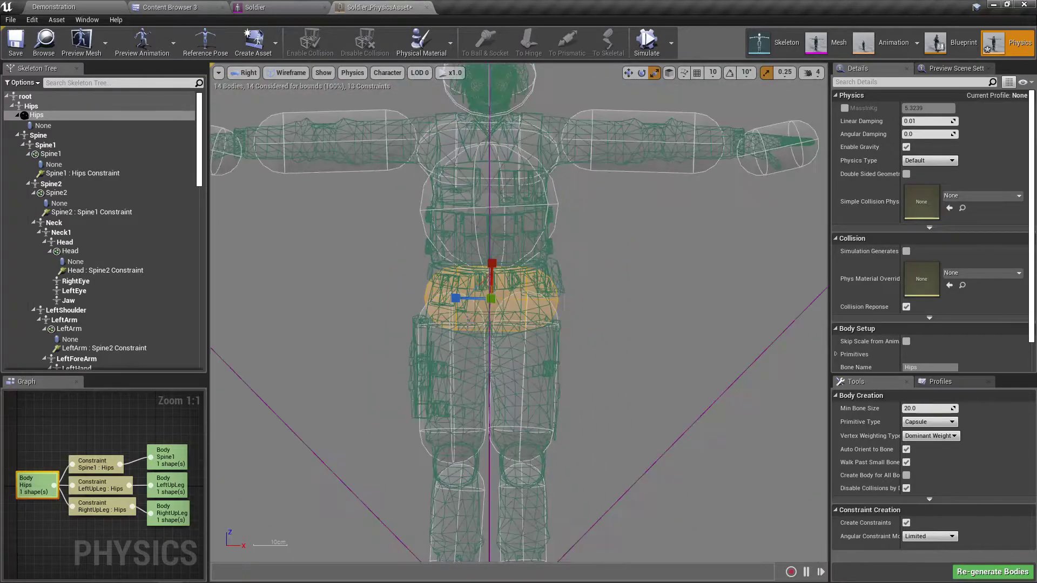
# Step: Select the Spine1 body and scale its capsule down to fit inside the torso
pyautogui.scroll(5, 468, 323)
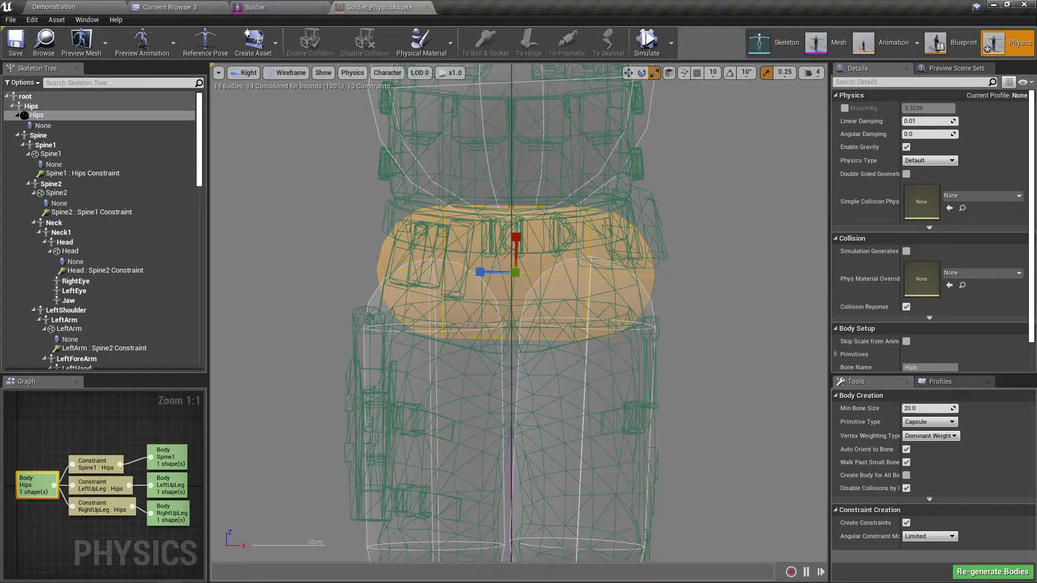
pyautogui.scroll(-3, 468, 320)
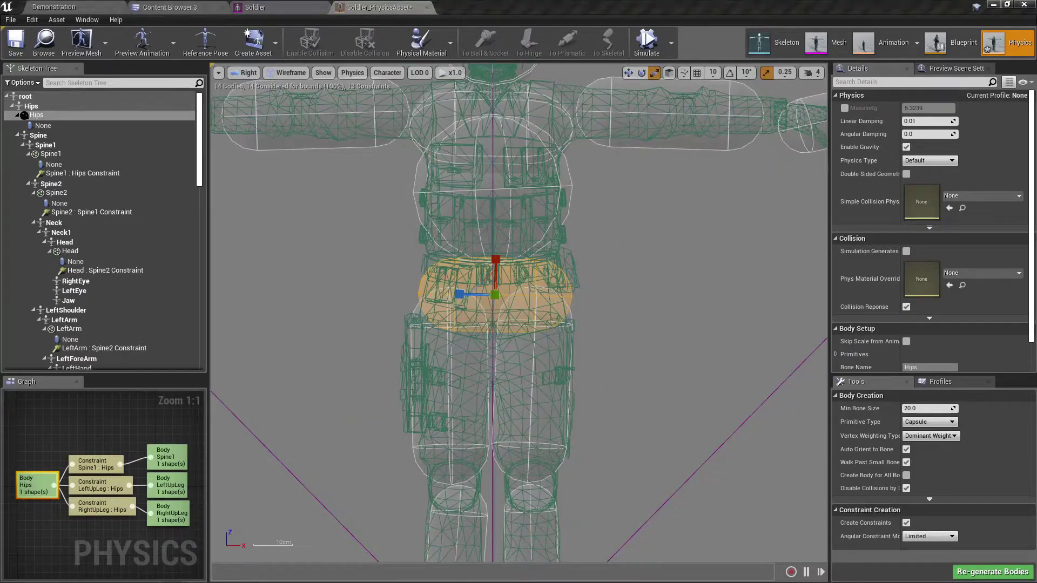
pyautogui.scroll(4, 570, 269)
pyautogui.moveTo(570, 269); pyautogui.dragTo(618, 454, button='right')
pyautogui.scroll(-3, 585, 426)
pyautogui.scroll(2, 523, 377)
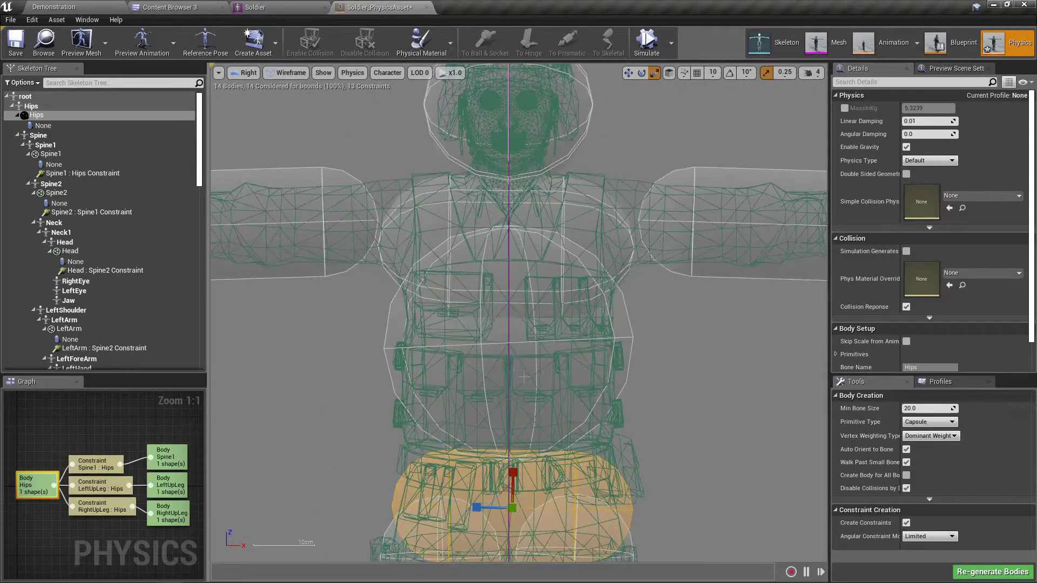
pyautogui.click(484, 352)
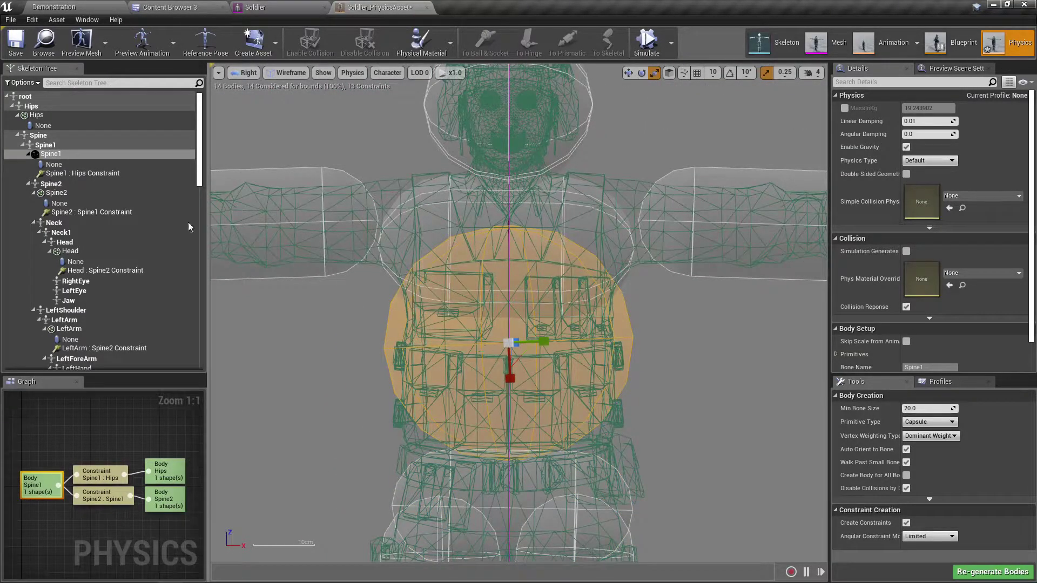
pyautogui.moveTo(517, 363); pyautogui.dragTo(523, 397)
# Step: In the Top orthographic view, rotate the Spine1 capsule across the body and resize and shift it to fit the torso outline
pyautogui.click(245, 72)
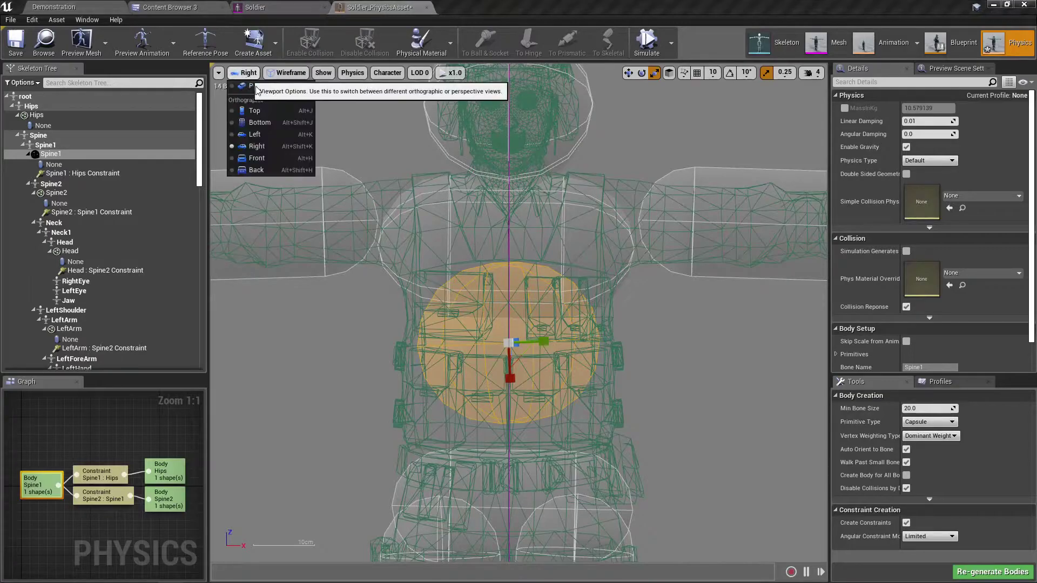
pyautogui.click(289, 108)
pyautogui.press('e')
pyautogui.scroll(3, 527, 305)
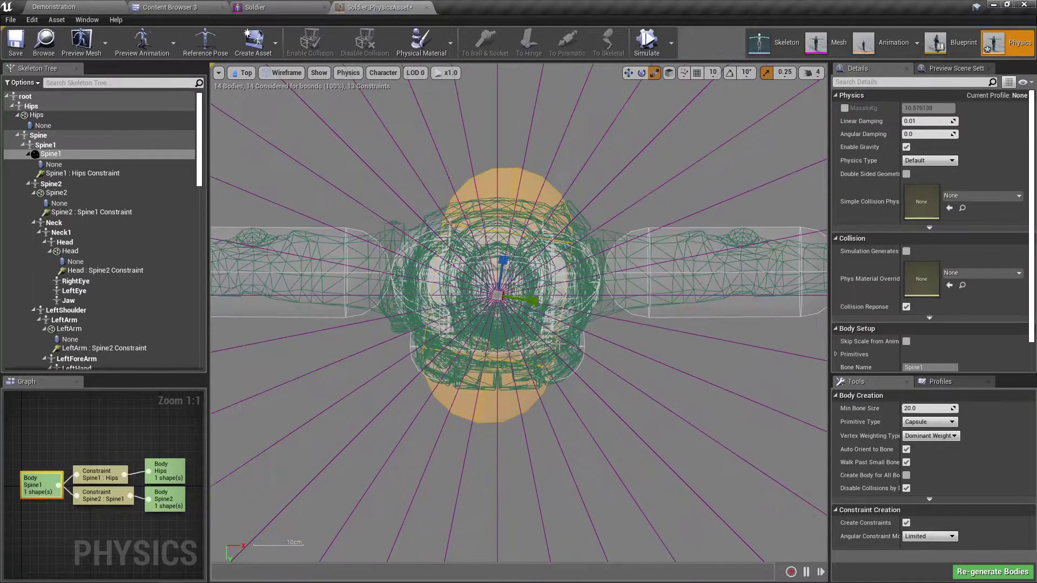
pyautogui.moveTo(477, 268); pyautogui.dragTo(517, 296)
pyautogui.press('r')
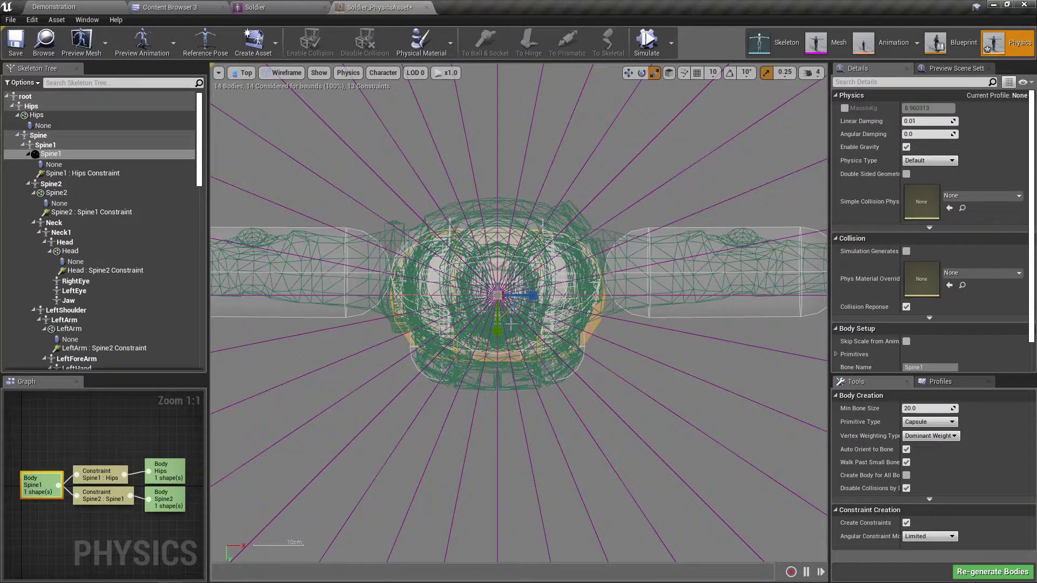
pyautogui.press('w')
pyautogui.moveTo(497, 335); pyautogui.dragTo(498, 317)
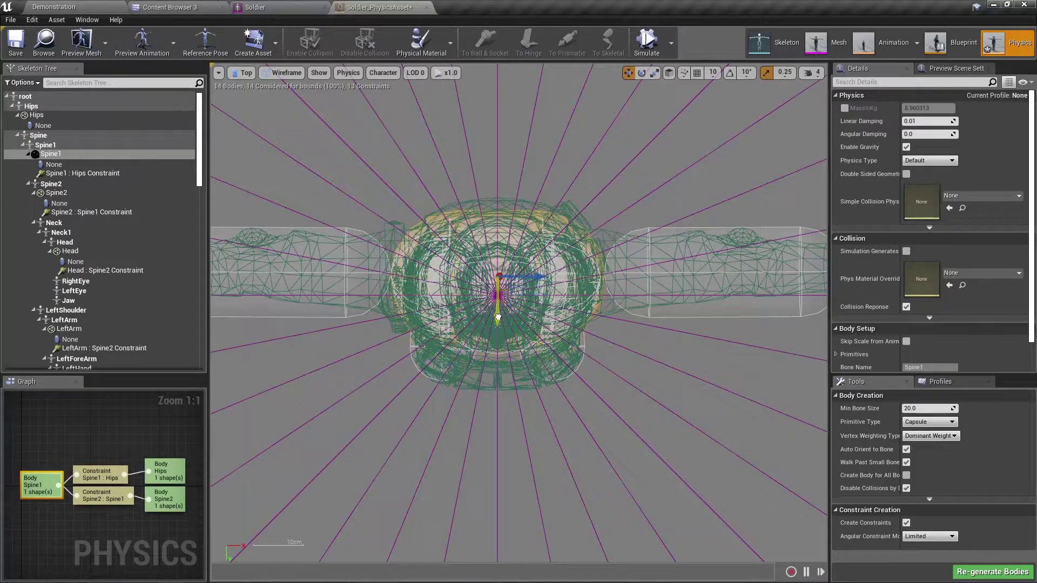
# Step: In the Back orthographic view, shift the Spine1 capsule and reduce its radius to fit the torso between the chest and hips
pyautogui.click(243, 72)
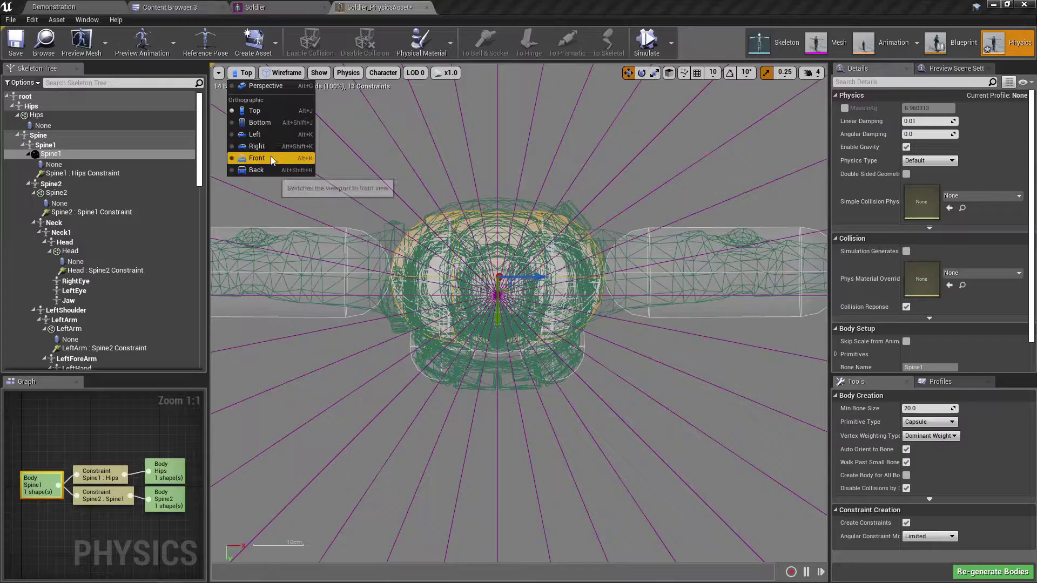
pyautogui.click(257, 170)
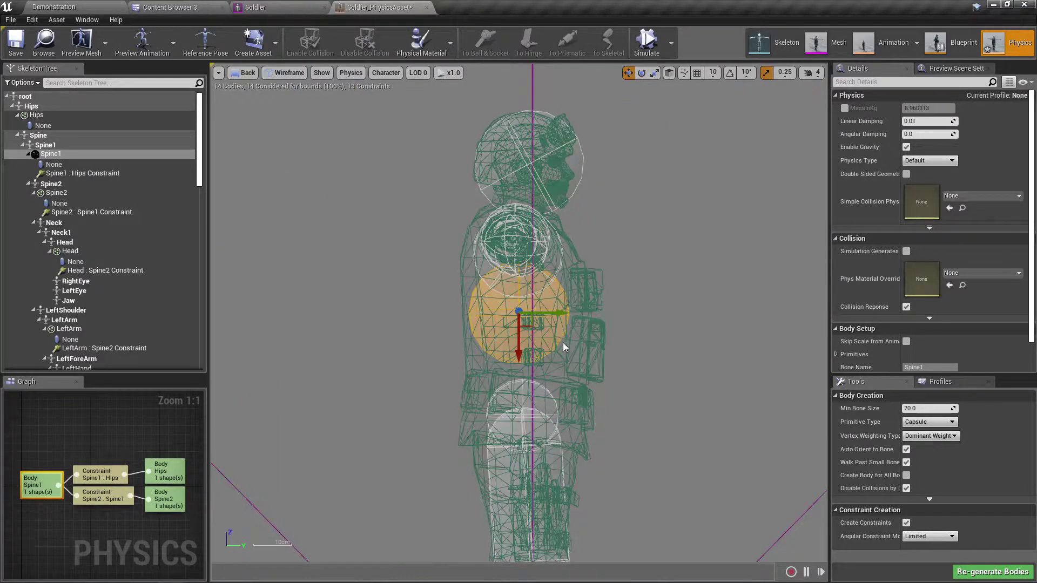
pyautogui.scroll(3, 565, 347)
pyautogui.moveTo(498, 295); pyautogui.dragTo(501, 344)
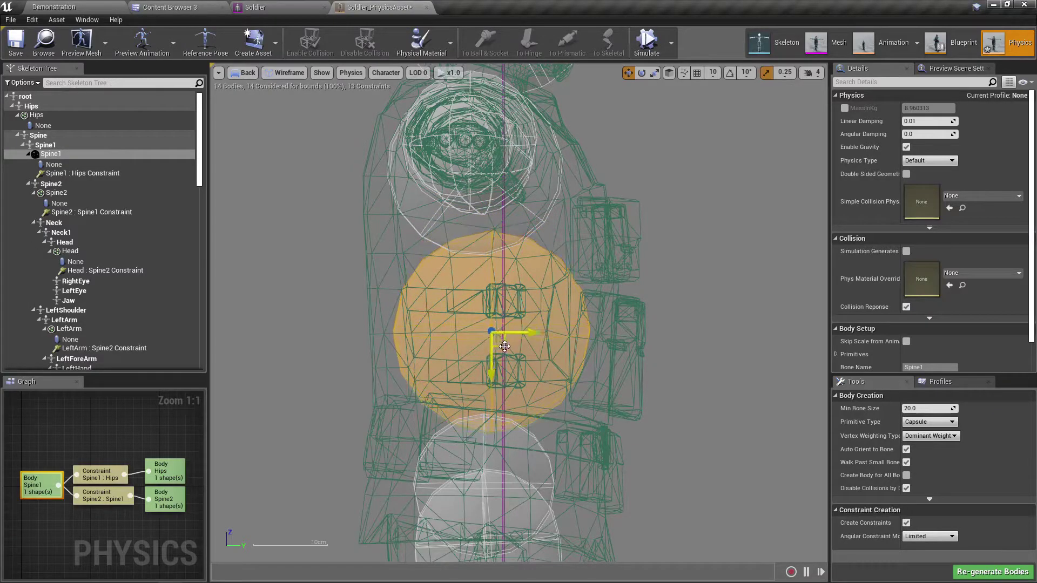
pyautogui.scroll(-3, 516, 344)
pyautogui.scroll(3, 535, 335)
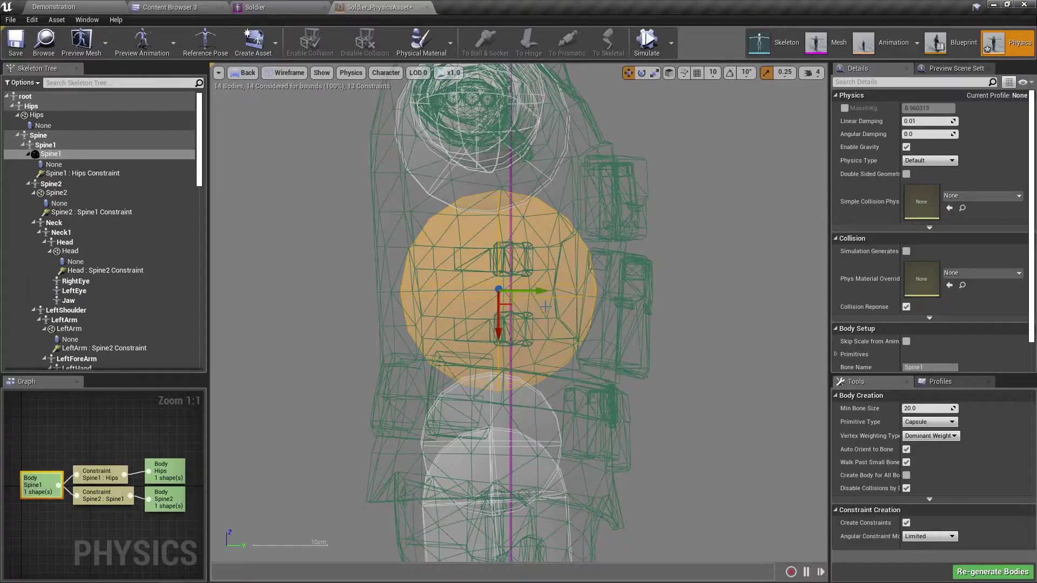
pyautogui.press('r')
pyautogui.moveTo(536, 293); pyautogui.dragTo(502, 293)
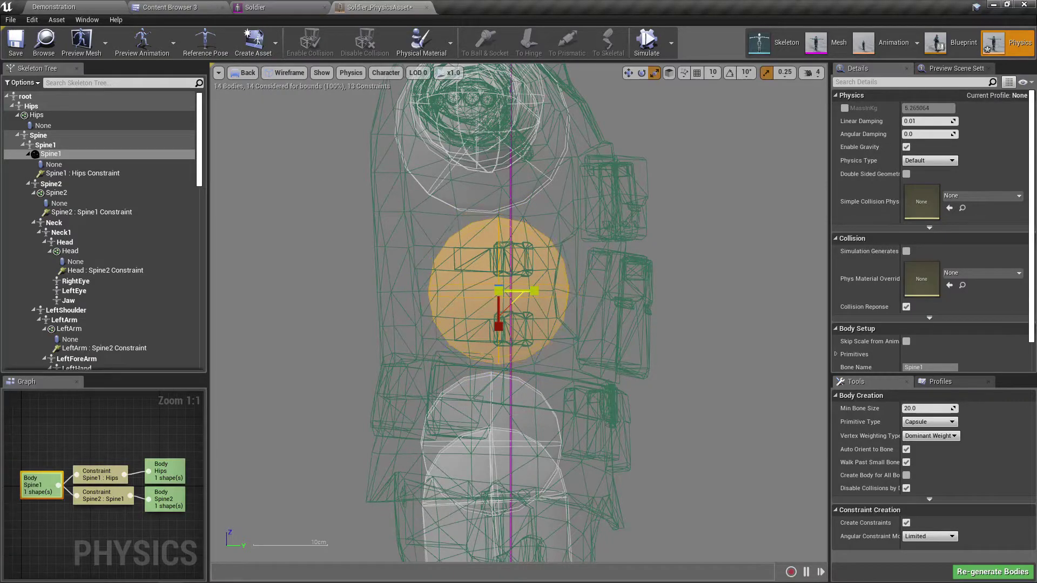
pyautogui.press('w')
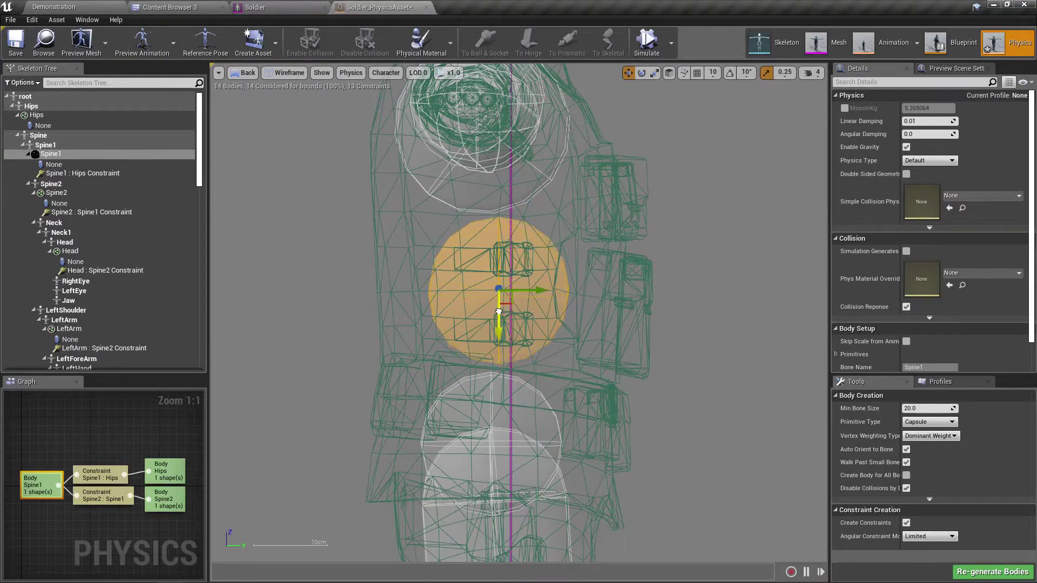
pyautogui.press('r')
pyautogui.moveTo(534, 290); pyautogui.dragTo(540, 291)
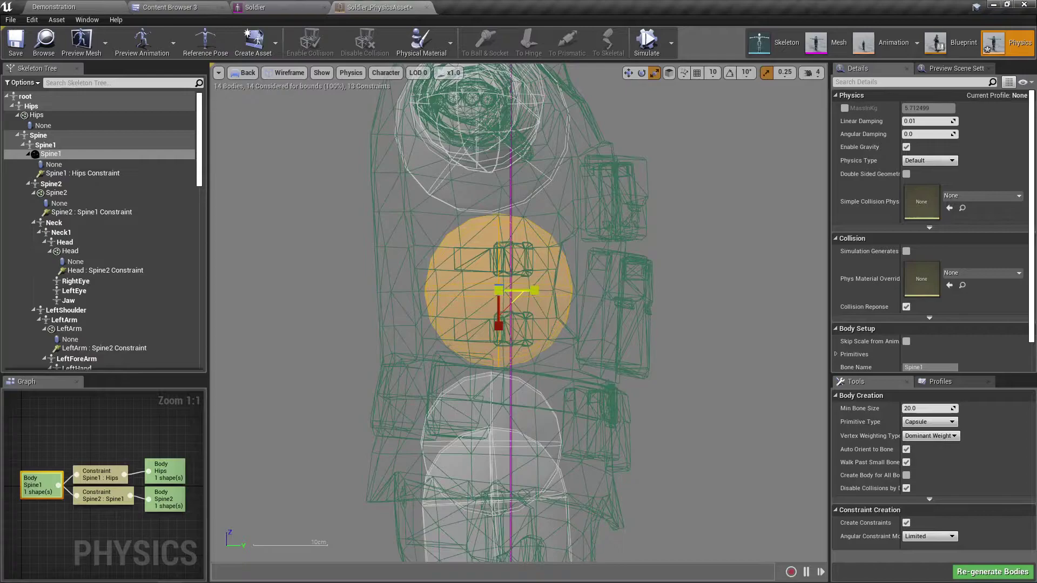
# Step: Inspect the resized Spine1 capsule on the soldier in Perspective view, then deselect the body
pyautogui.click(245, 72)
pyautogui.click(255, 86)
pyautogui.scroll(-5, 721, 492)
pyautogui.scroll(5, 644, 387)
pyautogui.scroll(-5, 632, 378)
pyautogui.scroll(2, 631, 377)
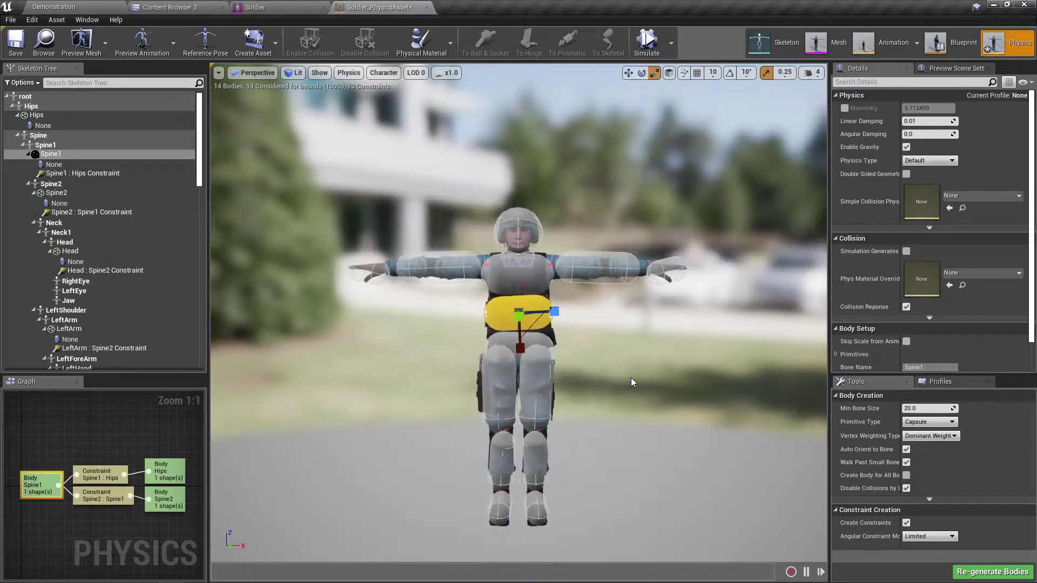
pyautogui.press('e')
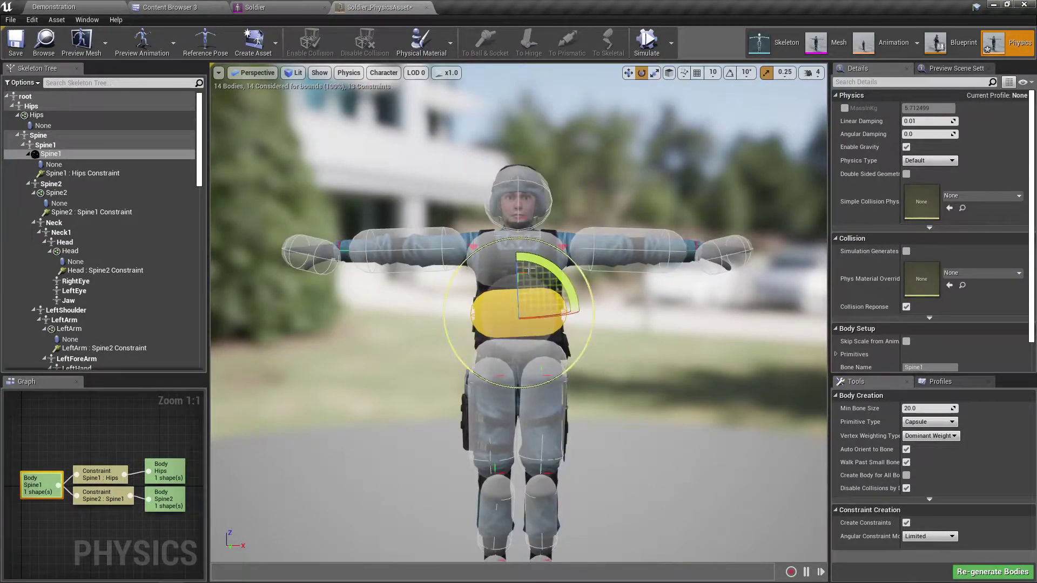
pyautogui.moveTo(539, 268); pyautogui.dragTo(532, 273)
pyautogui.click(580, 319)
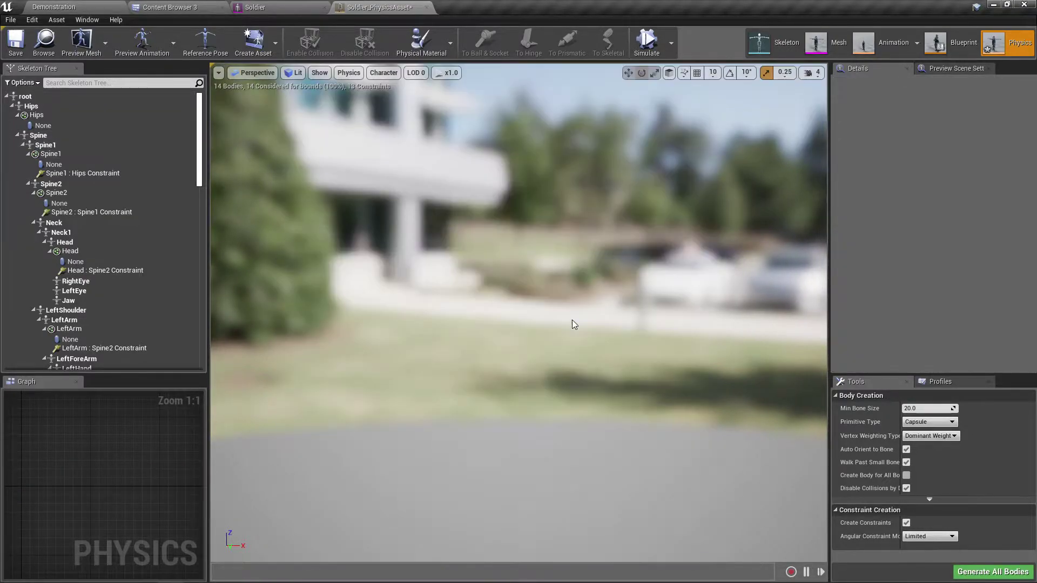
# Step: Check the fit of all the collision bodies and save the physics asset
pyautogui.scroll(-3, 572, 320)
pyautogui.scroll(3, 572, 320)
pyautogui.scroll(-3, 572, 320)
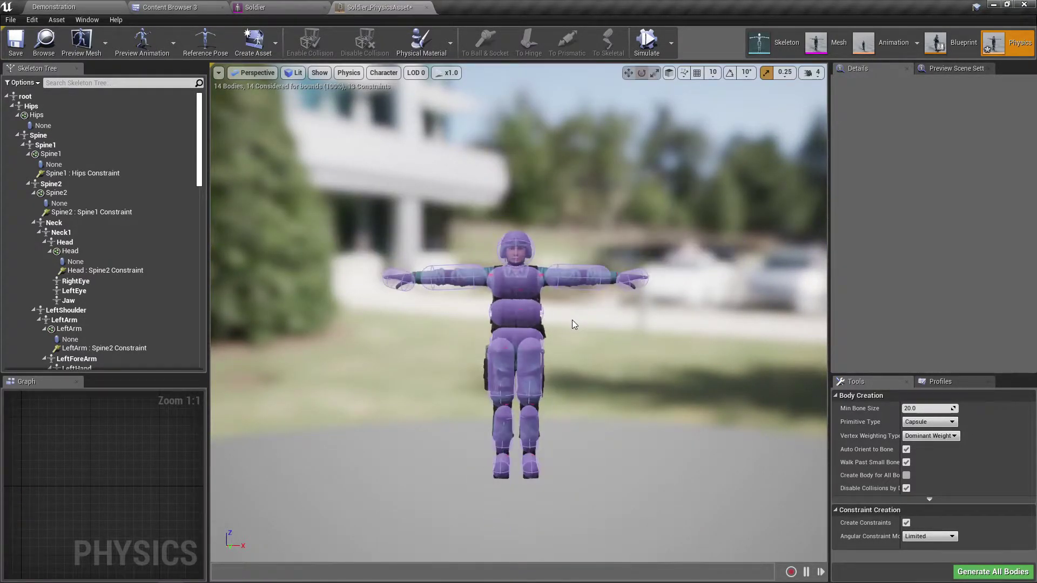
pyautogui.scroll(3, 572, 319)
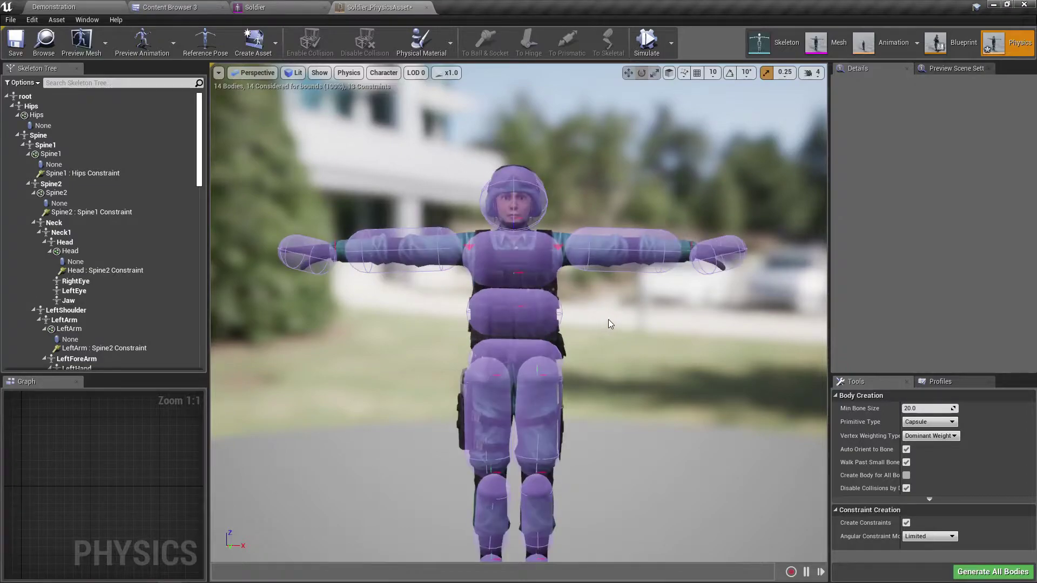
pyautogui.moveTo(617, 317); pyautogui.dragTo(635, 338, button='right')
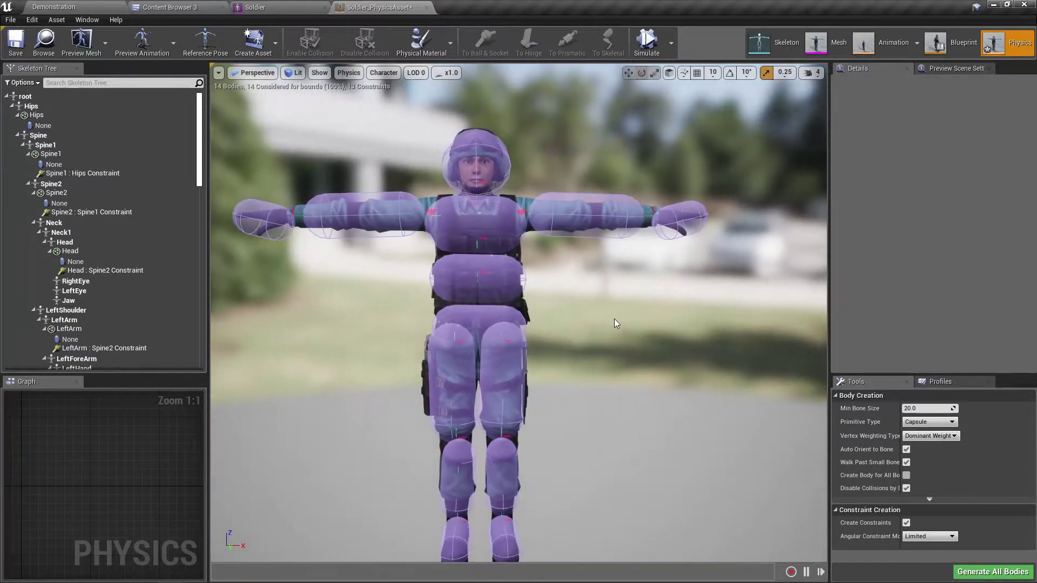
pyautogui.hotkey('ctrl', 's')
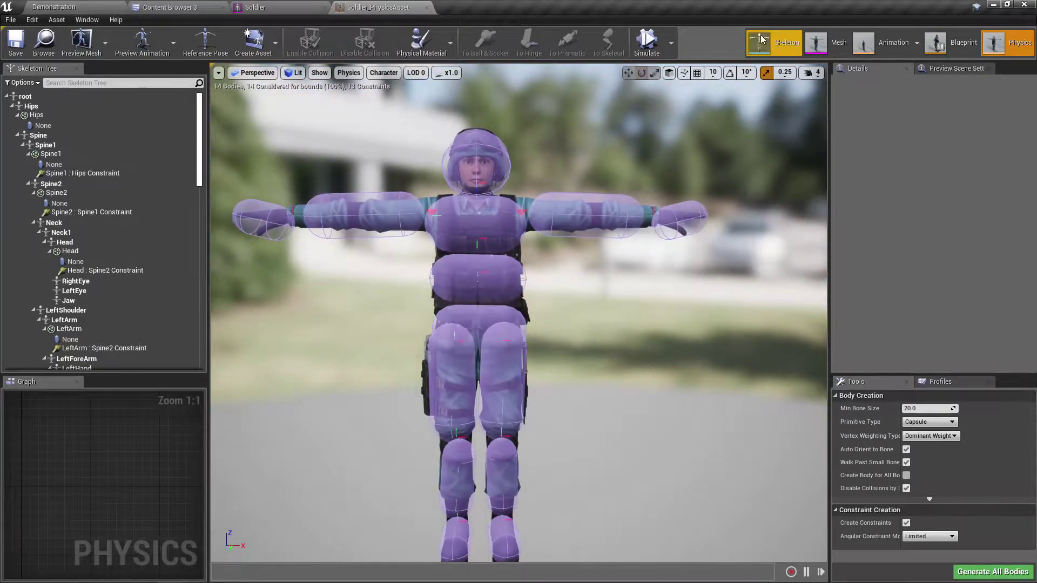
# Step: Run and stop the physics simulation three times to test how the ragdoll falls
pyautogui.click(646, 42)
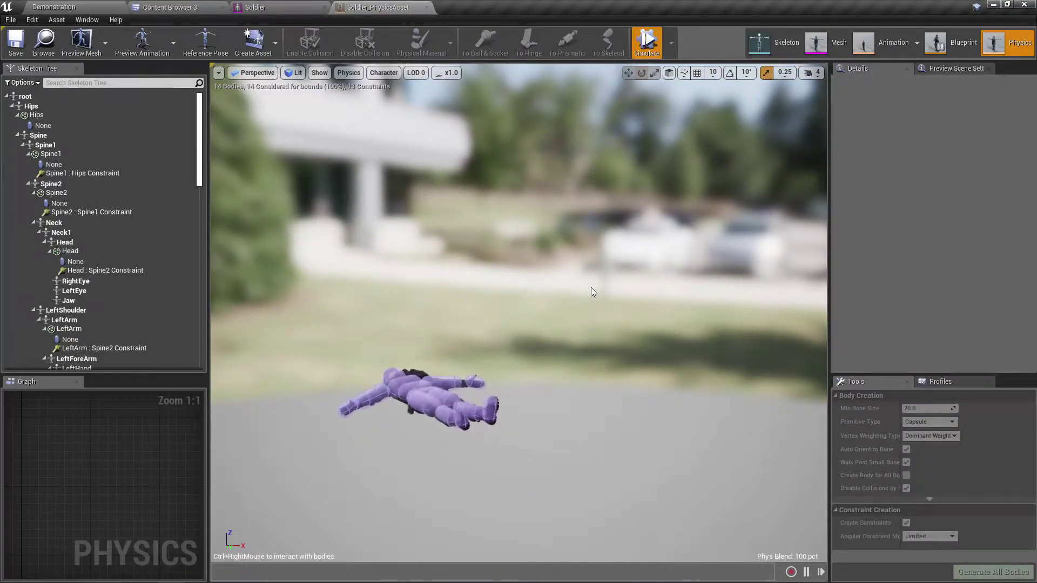
pyautogui.click(644, 43)
pyautogui.click(644, 43)
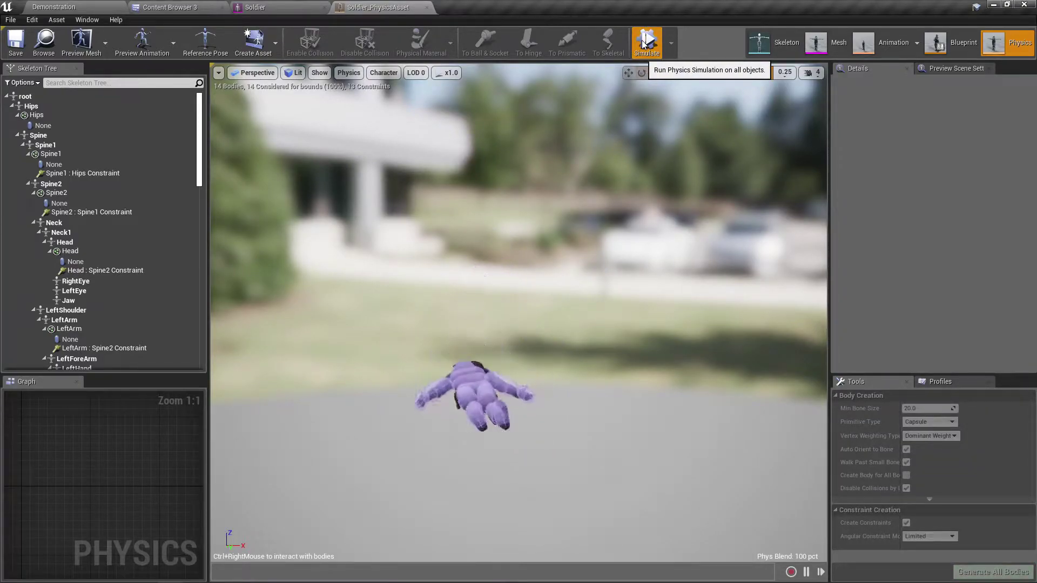
pyautogui.click(644, 44)
pyautogui.click(645, 44)
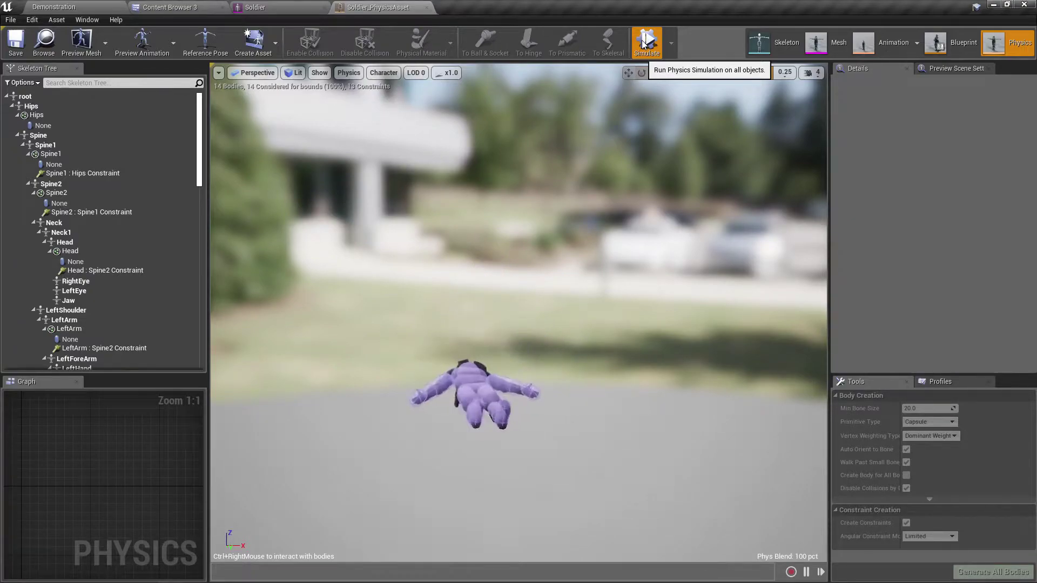
pyautogui.click(644, 43)
# Step: Select the LeftArm body, move its capsule toward the shoulder and scale it down to cover only the upper arm
pyautogui.moveTo(615, 328)
pyautogui.mouseDown(button='right')
pyautogui.moveTo(669, 324)
pyautogui.moveTo(626, 338)
pyautogui.mouseUp(button='right')
pyautogui.scroll(3, 572, 335)
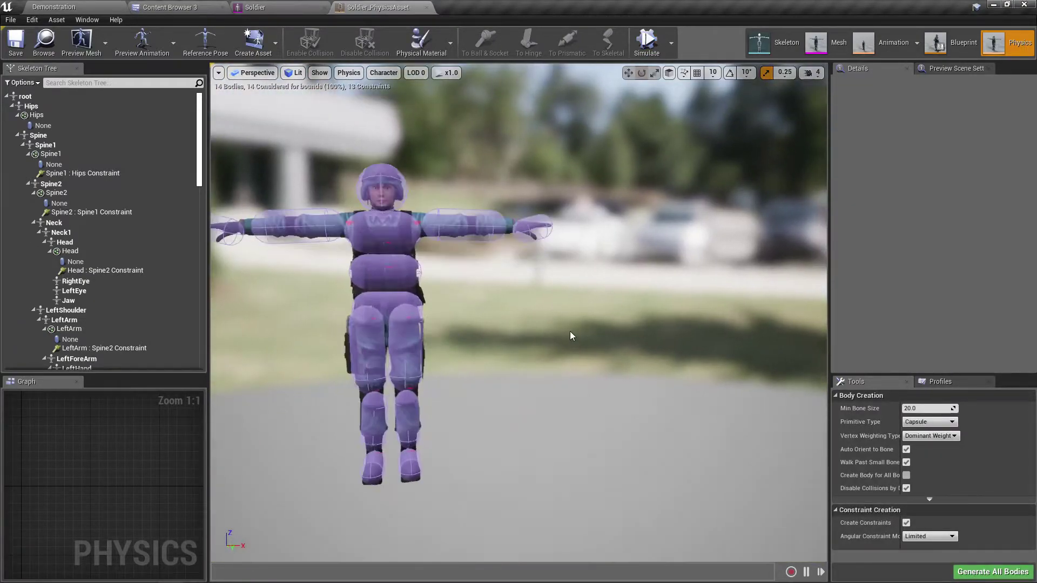
pyautogui.scroll(-5, 530, 296)
pyautogui.moveTo(528, 248); pyautogui.dragTo(418, 229, button='middle')
pyautogui.scroll(3, 528, 247)
pyautogui.moveTo(669, 293); pyautogui.dragTo(668, 324)
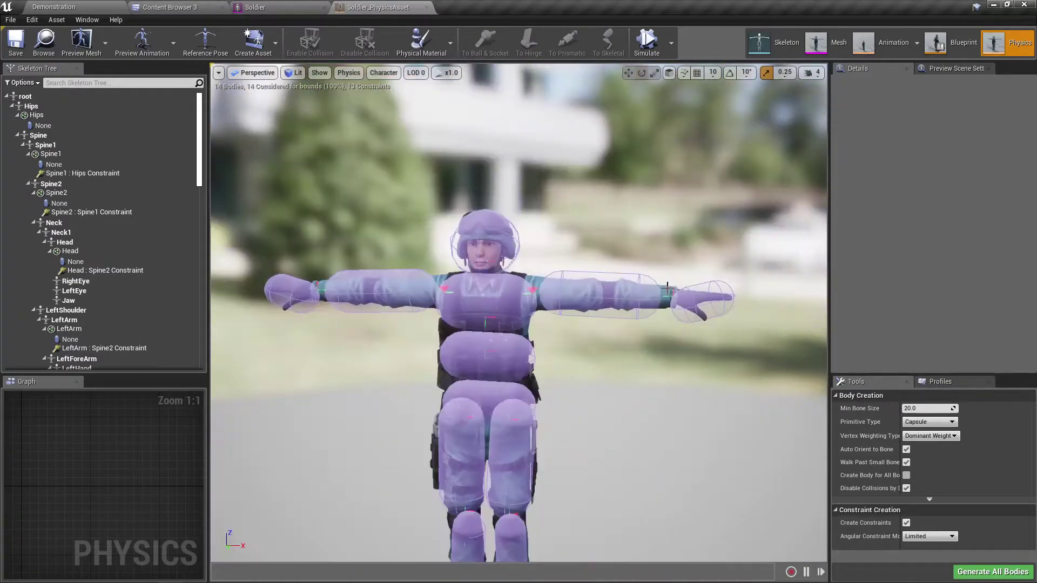
pyautogui.scroll(3, 668, 293)
pyautogui.moveTo(650, 296); pyautogui.dragTo(772, 288, button='middle')
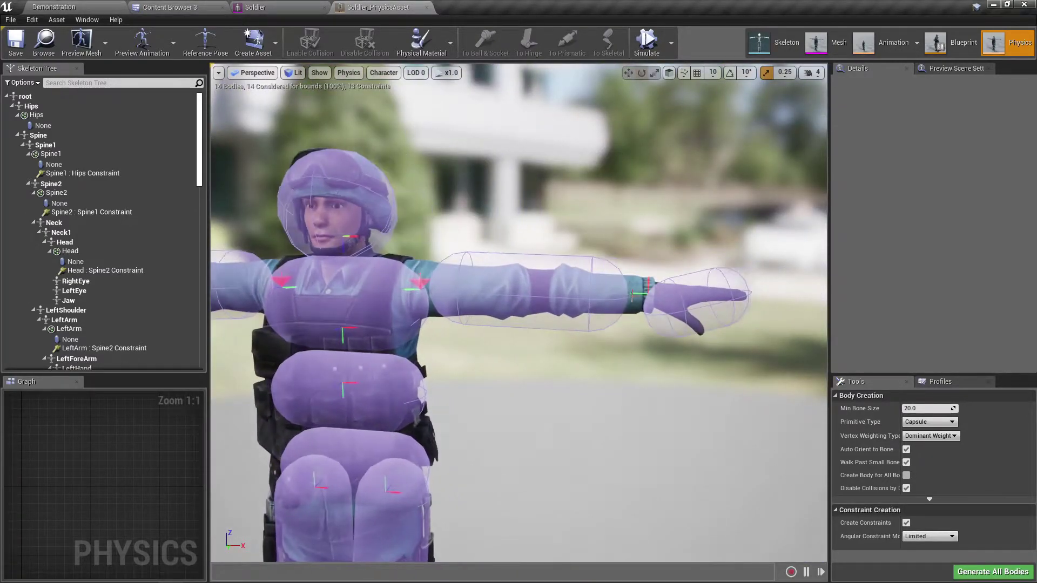
pyautogui.click(576, 294)
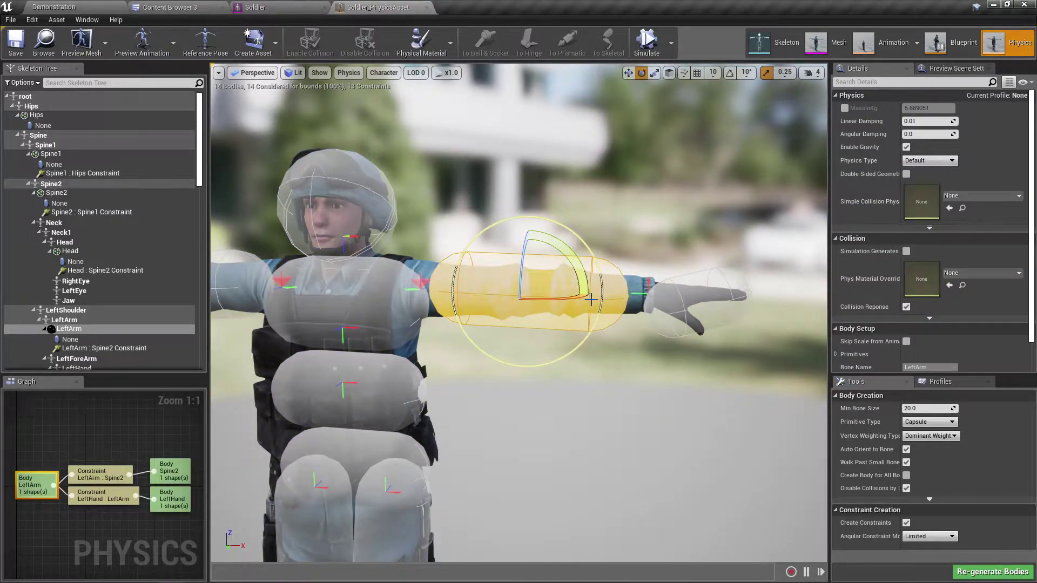
pyautogui.press('w')
pyautogui.moveTo(573, 294); pyautogui.dragTo(512, 291)
pyautogui.press('r')
pyautogui.moveTo(506, 309); pyautogui.dragTo(488, 284, button='right')
pyautogui.scroll(4, 541, 310)
pyautogui.scroll(-4, 544, 301)
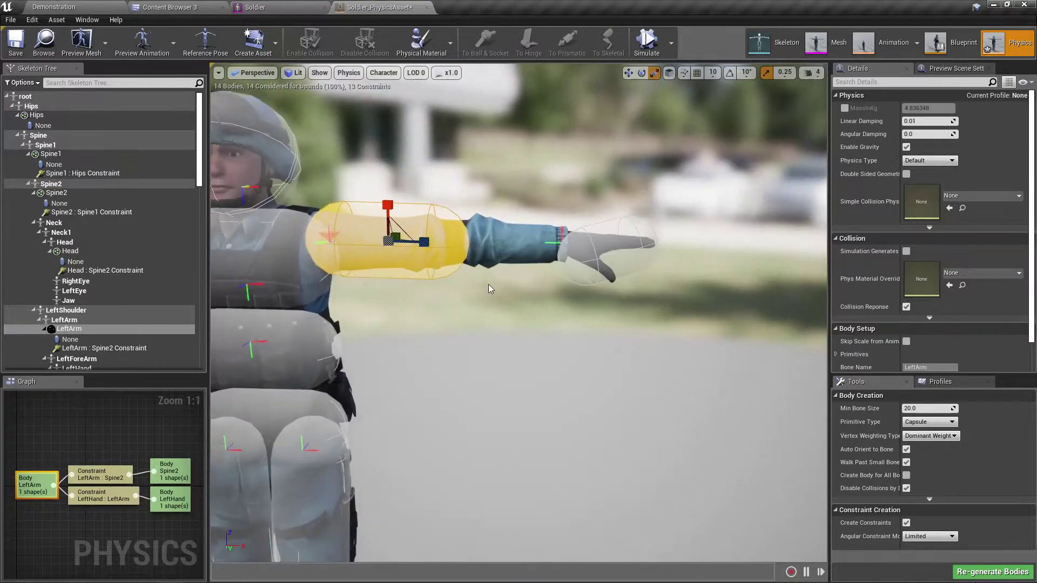
# Step: In the Right orthographic view, scale the LeftArm capsule down to the upper arm's thickness, undoing the extra move along the arm
pyautogui.click(252, 72)
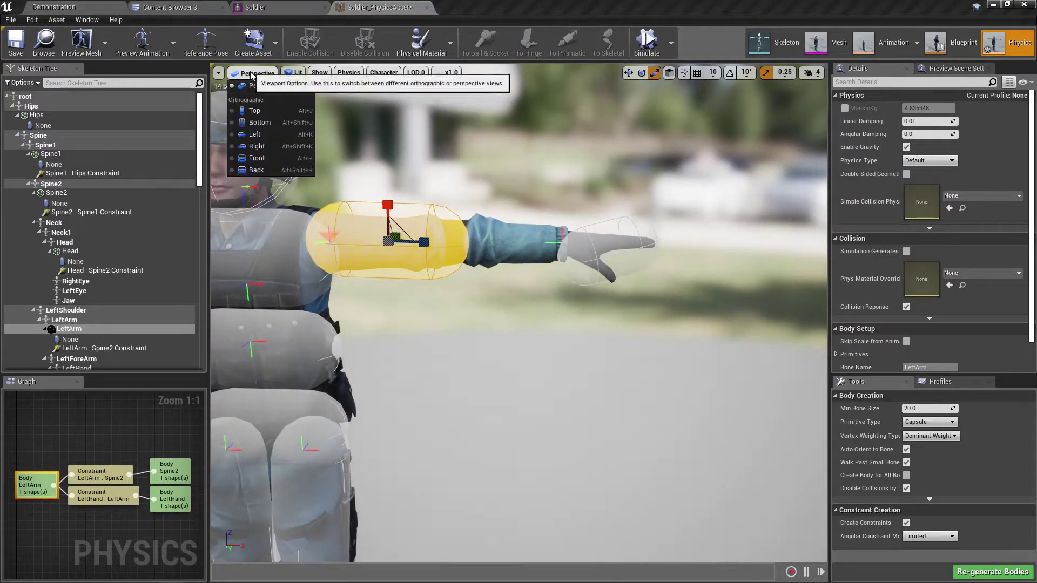
pyautogui.click(255, 155)
pyautogui.scroll(1, 621, 391)
pyautogui.moveTo(449, 226); pyautogui.dragTo(495, 265)
pyautogui.press('w')
pyautogui.moveTo(617, 334); pyautogui.dragTo(587, 336, button='right')
pyautogui.moveTo(463, 262); pyautogui.dragTo(547, 265)
pyautogui.hotkey('ctrl', 'z')
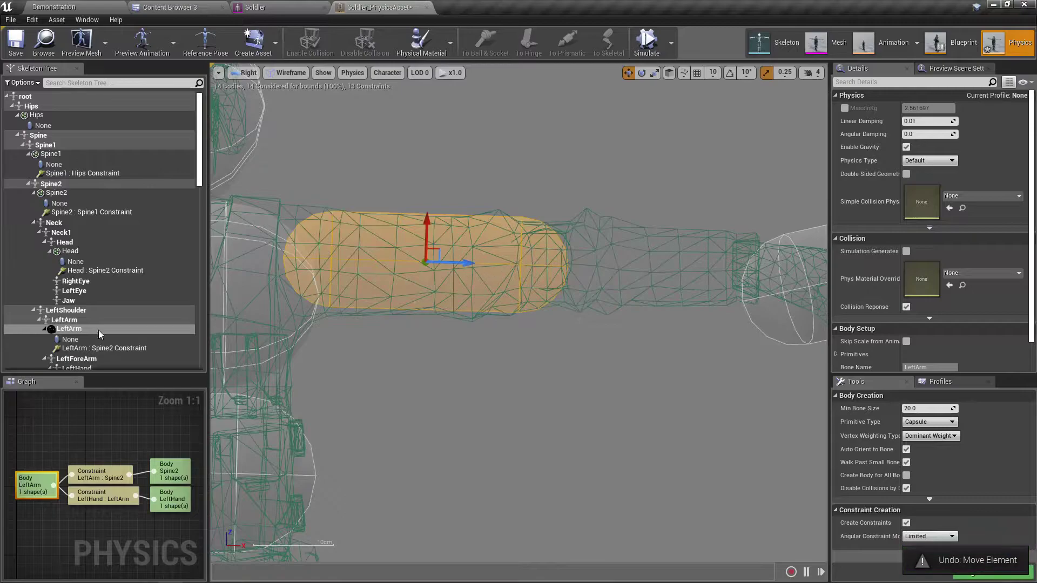
# Step: Examine the Spine2, LeftArm and LeftHand entries in the skeleton tree to see which bones carry collision bodies
pyautogui.click(57, 187)
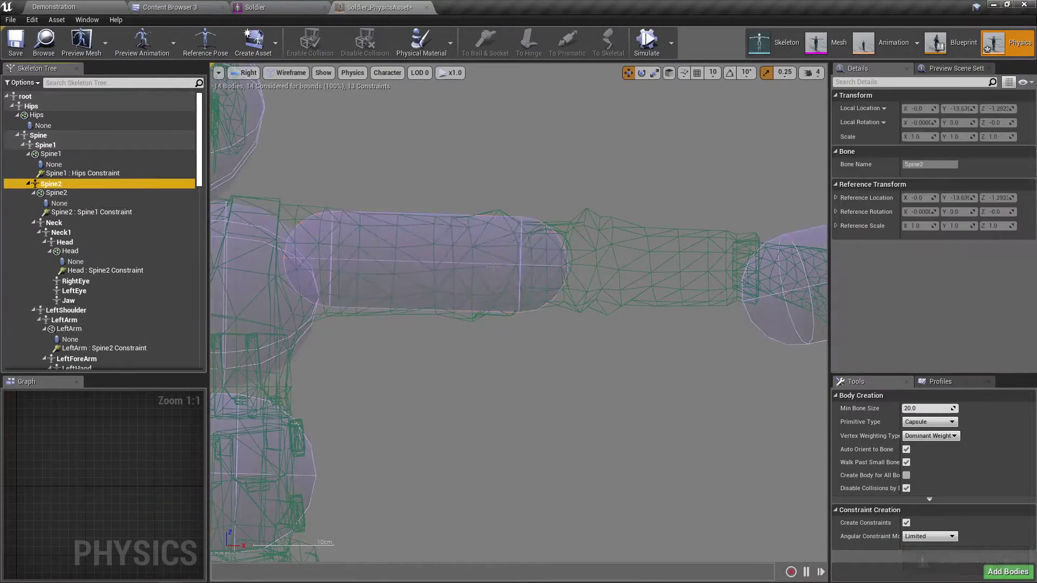
pyautogui.click(489, 262)
pyautogui.scroll(-2, 107, 278)
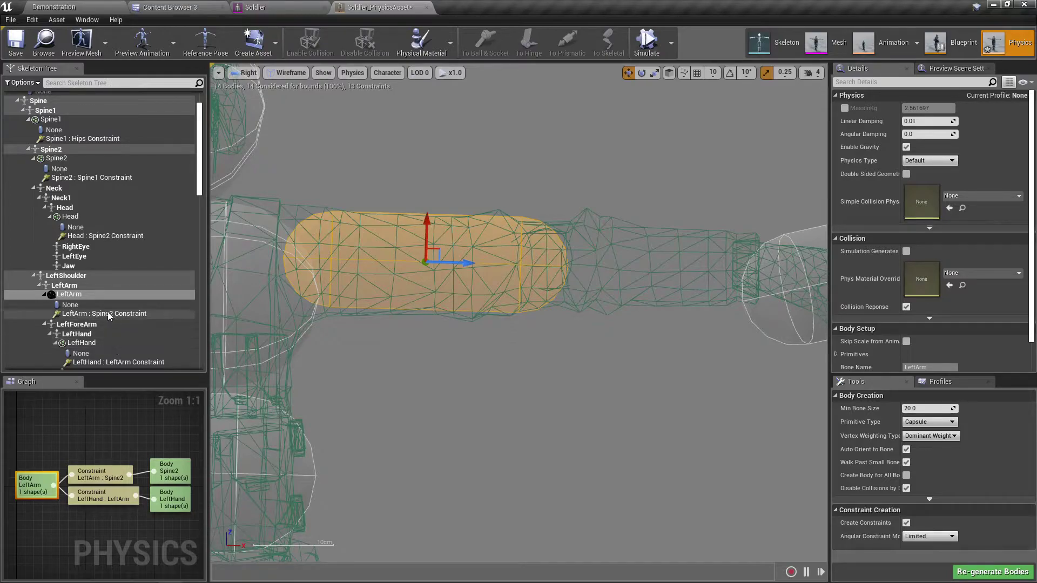
pyautogui.click(88, 304)
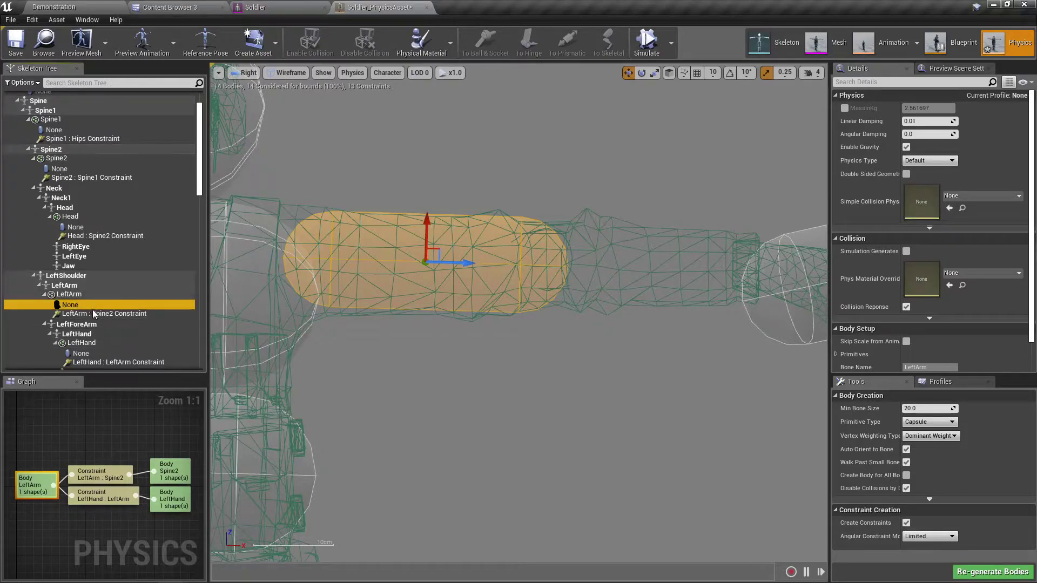
pyautogui.click(64, 291)
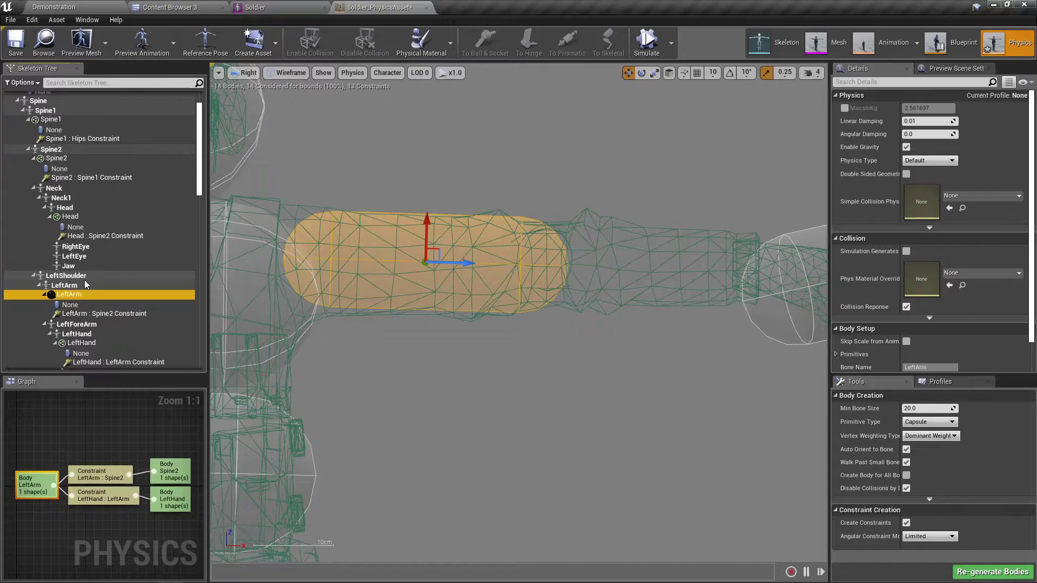
pyautogui.click(77, 276)
pyautogui.click(77, 294)
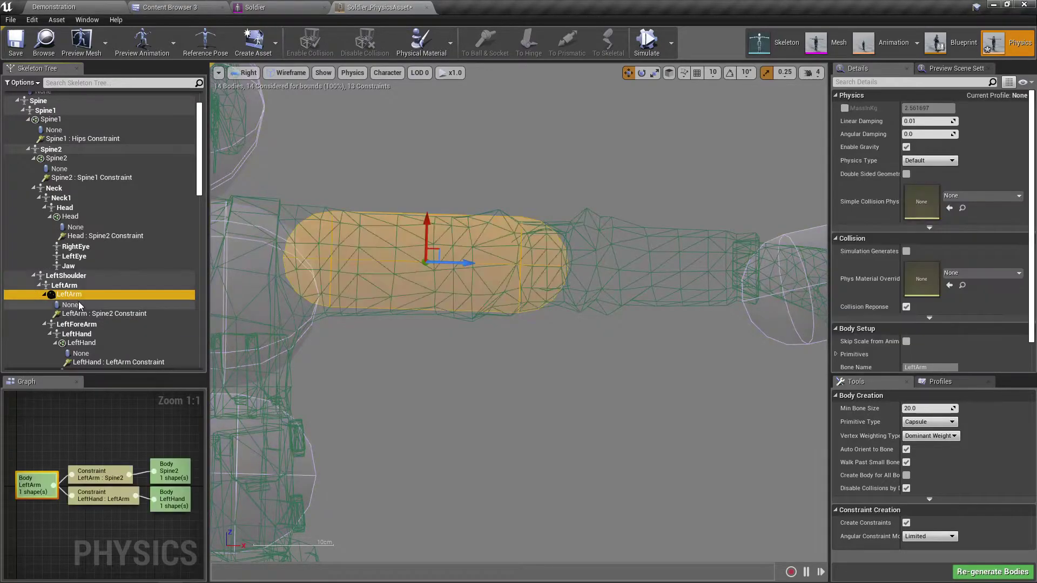
pyautogui.click(80, 305)
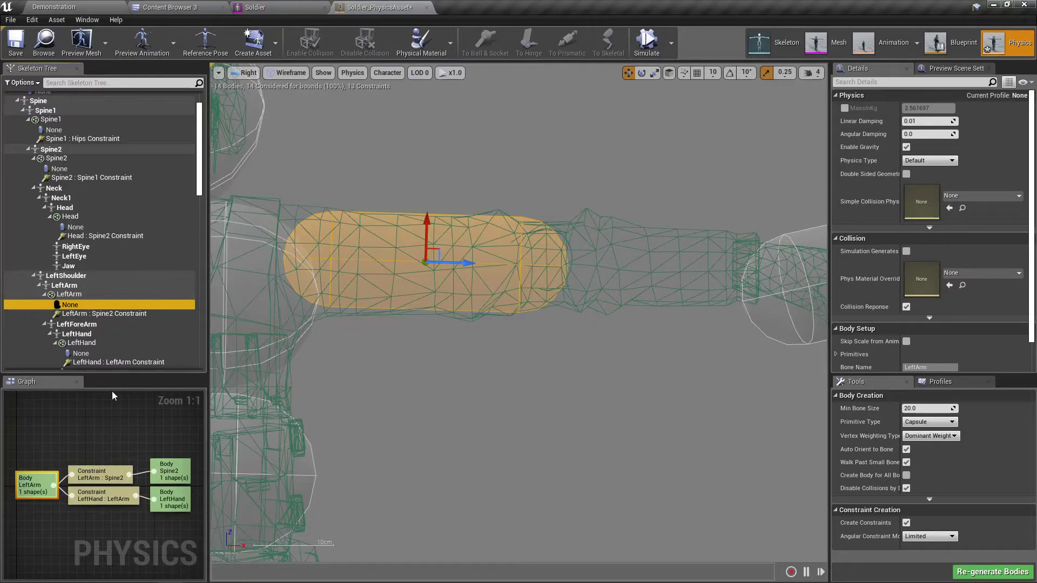
pyautogui.click(80, 355)
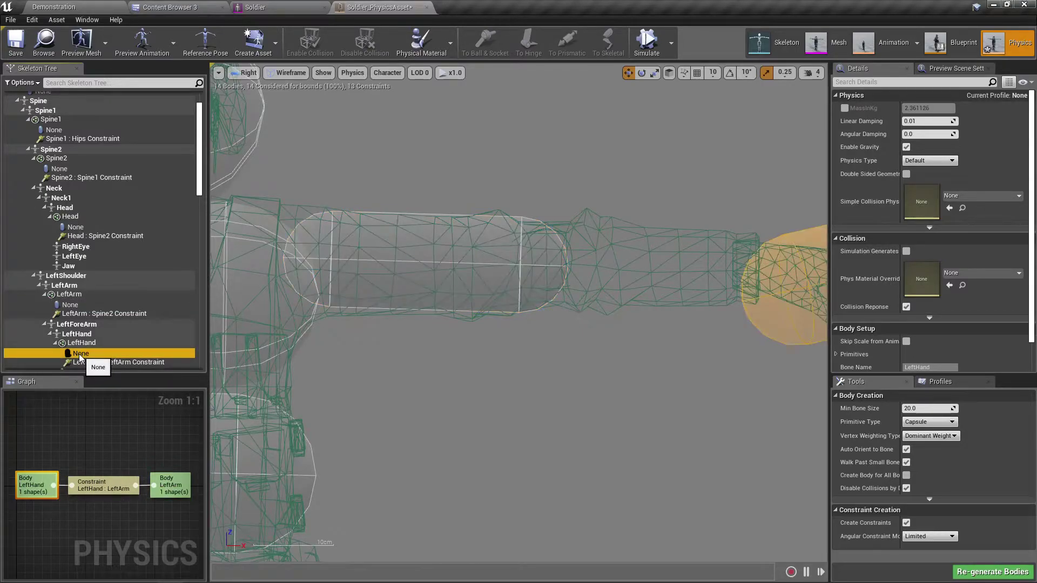
# Step: Add a capsule shape to the LeftForeArm bone
pyautogui.rightClick(81, 325)
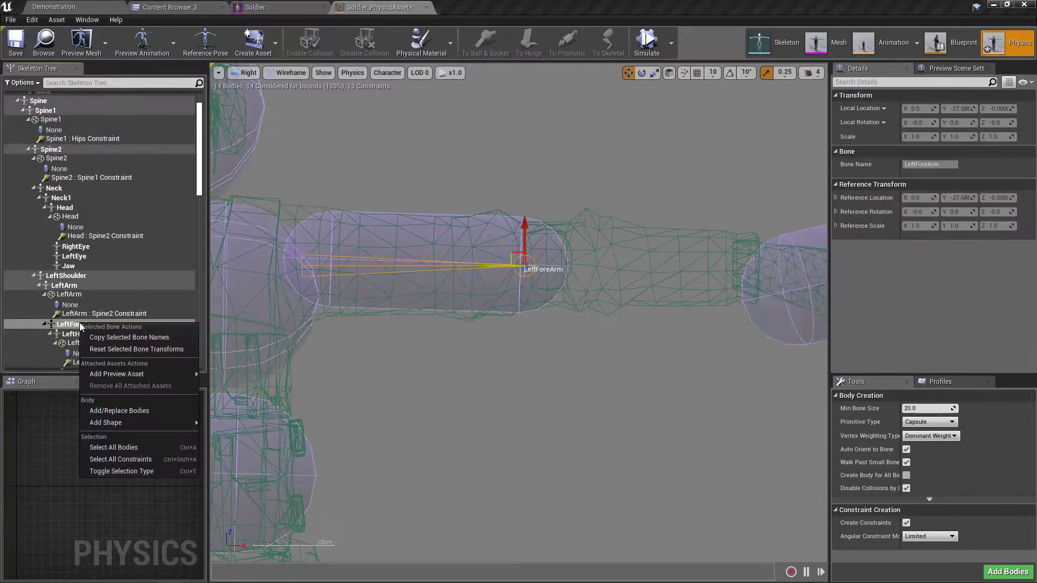
pyautogui.moveTo(171, 421)
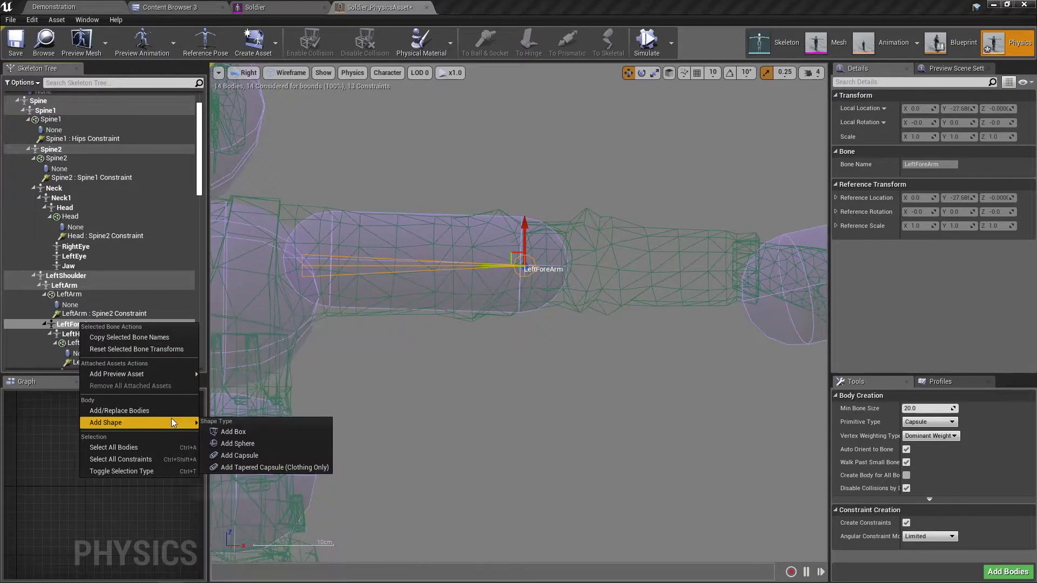
pyautogui.click(262, 456)
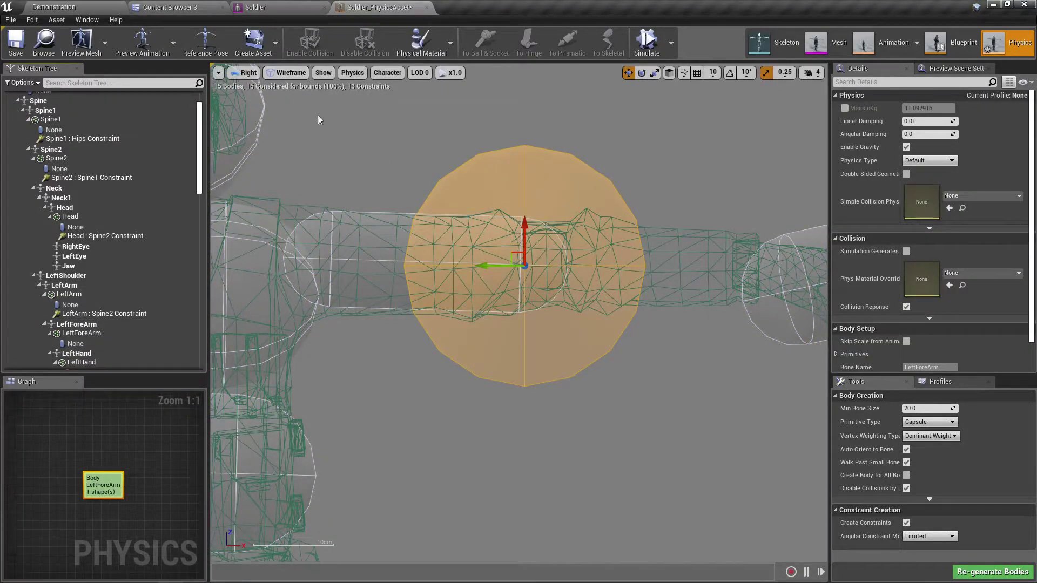
# Step: In the Top orthographic view, rotate the LeftForeArm capsule in line with the arm, then move and scale it to fit the forearm
pyautogui.click(246, 72)
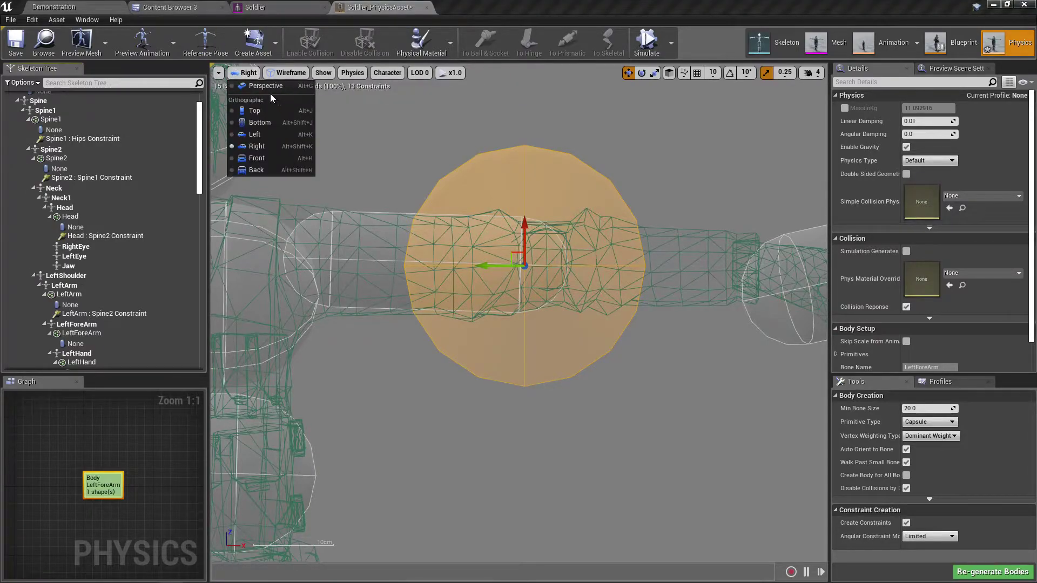
pyautogui.click(264, 111)
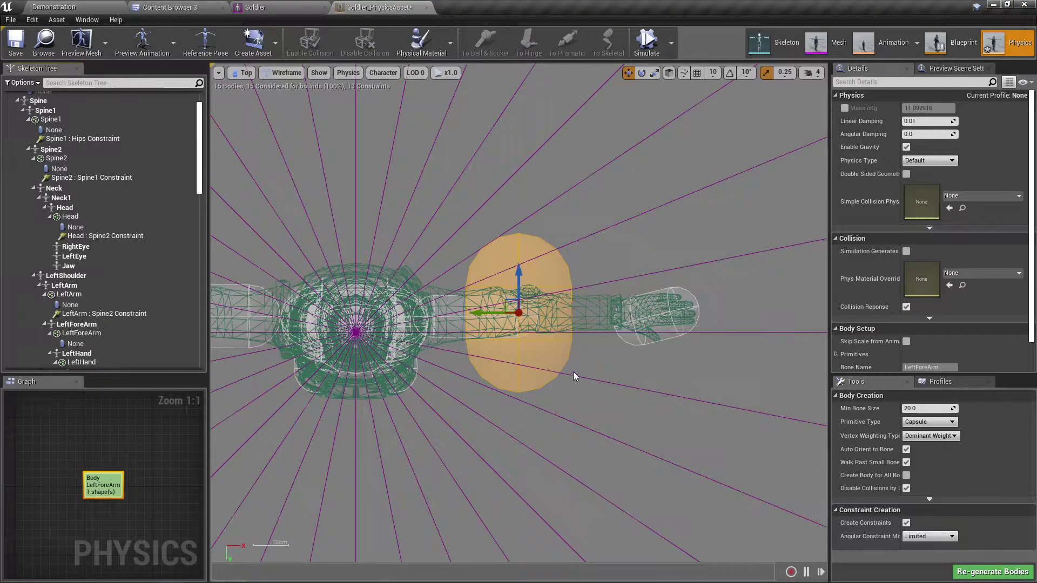
pyautogui.press('e')
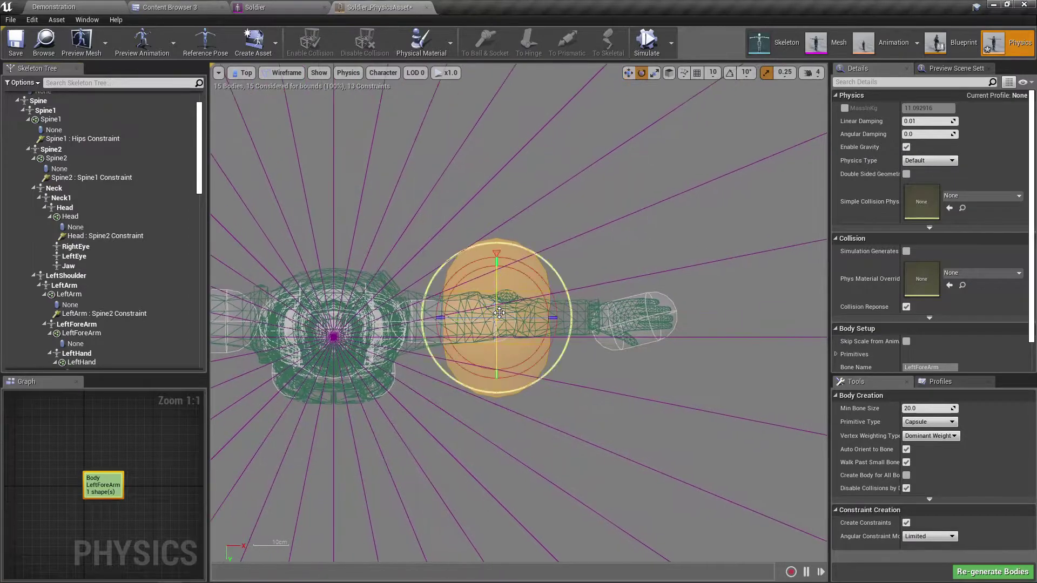
pyautogui.moveTo(458, 269); pyautogui.dragTo(493, 318)
pyautogui.press('w')
pyautogui.press('r')
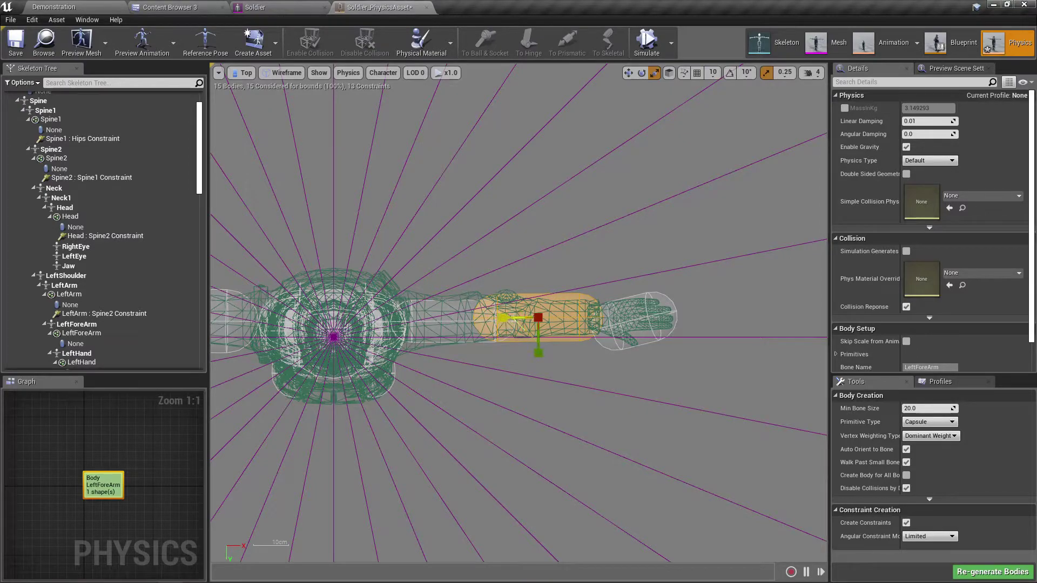
pyautogui.moveTo(493, 317); pyautogui.dragTo(501, 321)
pyautogui.press('w')
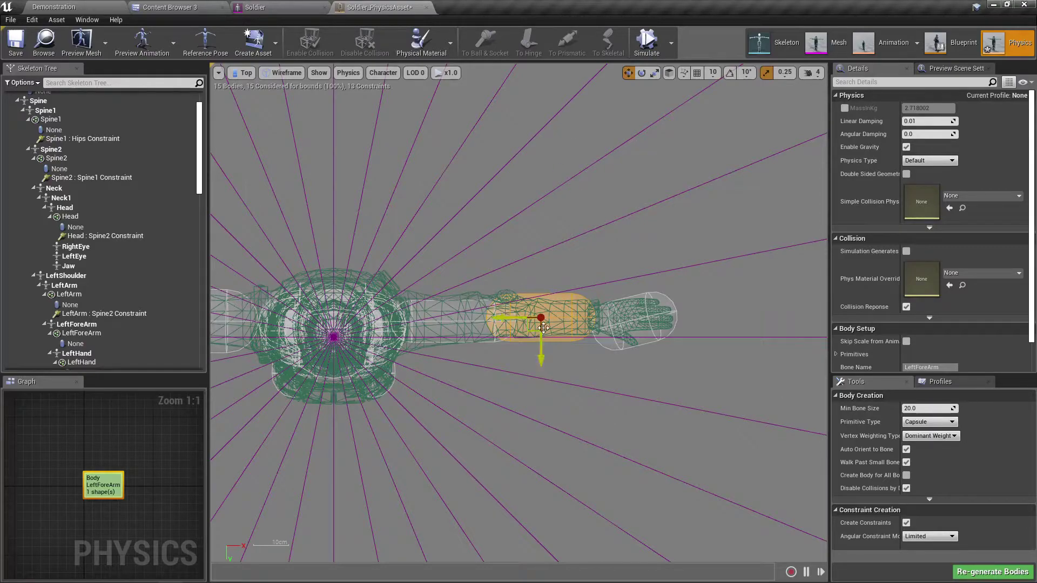
# Step: Select the LeftHand body and rotate its capsule to line up with the hand in the Top view
pyautogui.click(639, 332)
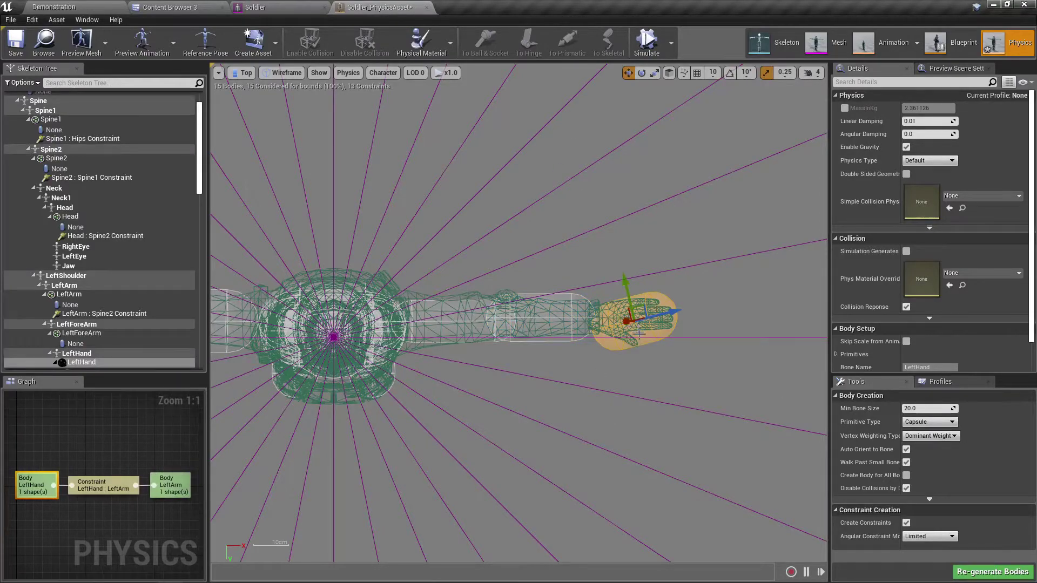
pyautogui.press('e')
pyautogui.moveTo(606, 288); pyautogui.dragTo(633, 324)
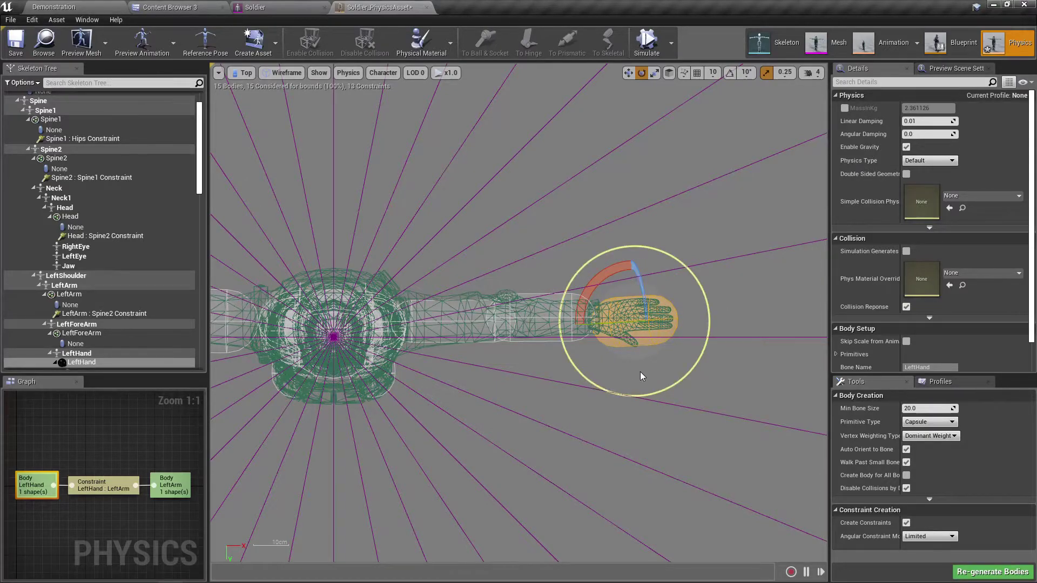
# Step: In the Right orthographic view, tilt the LeftHand capsule to follow the hand and shorten it slightly along its length
pyautogui.click(243, 72)
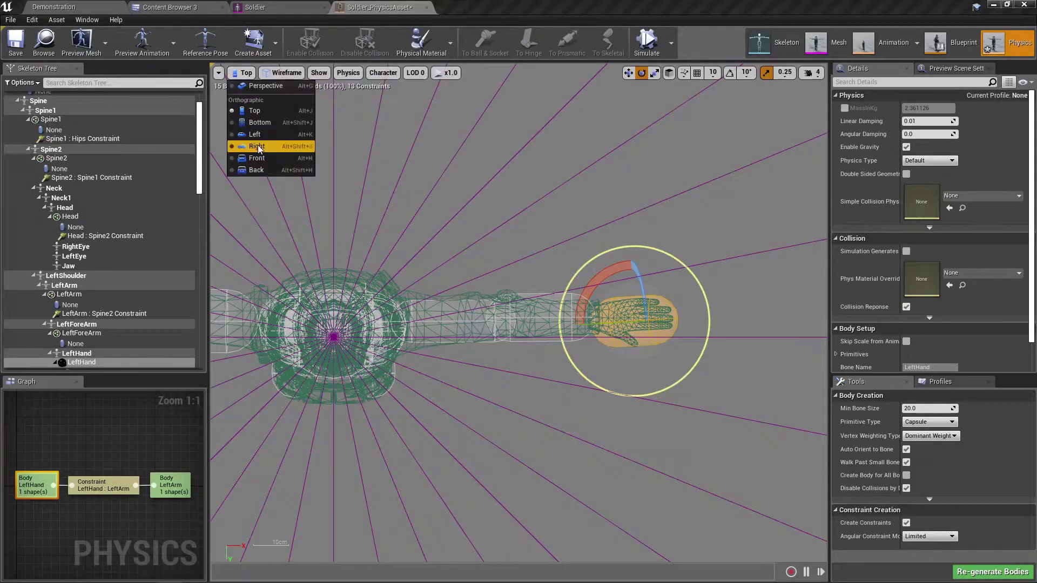
pyautogui.click(256, 147)
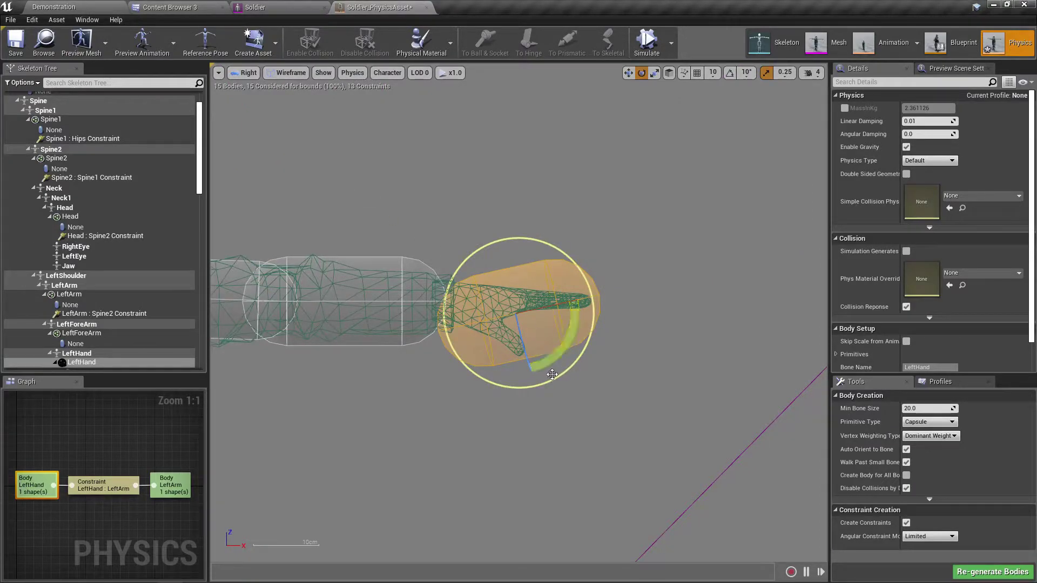
pyautogui.moveTo(565, 341); pyautogui.dragTo(571, 312)
pyautogui.press('w')
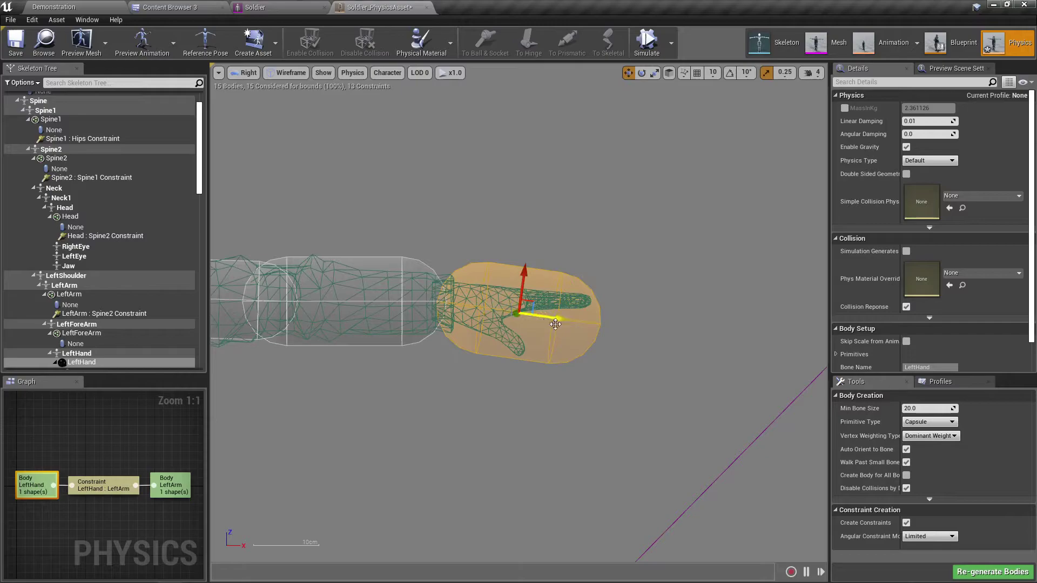
pyautogui.press('r')
pyautogui.moveTo(554, 317); pyautogui.dragTo(543, 316)
# Step: Select the LeftForeArm body and return the viewport to the Perspective view with the whole soldier in frame
pyautogui.moveTo(273, 385); pyautogui.dragTo(490, 393, button='right')
pyautogui.scroll(-2, 516, 391)
pyautogui.scroll(2, 524, 385)
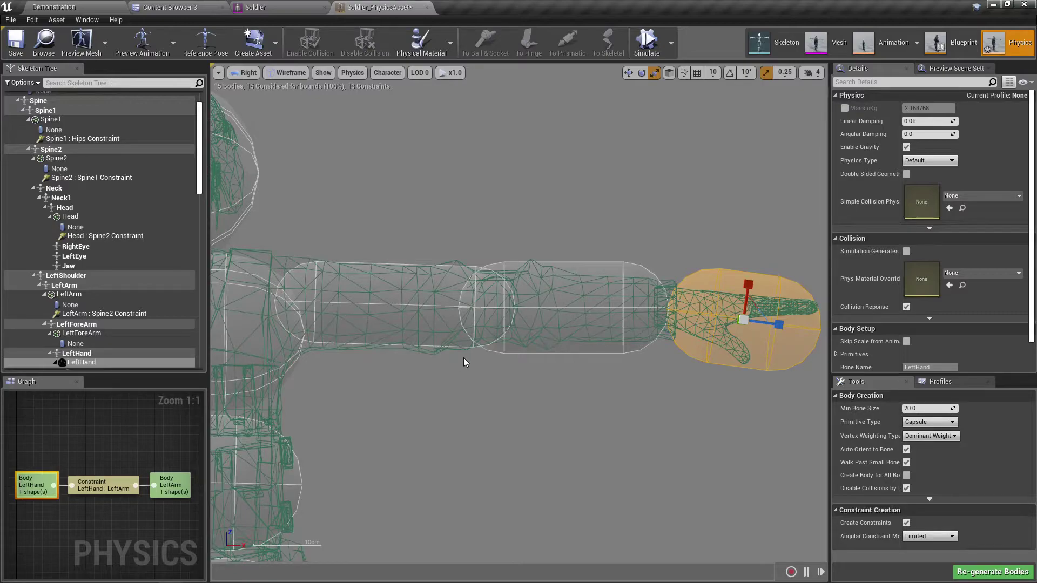
pyautogui.click(540, 310)
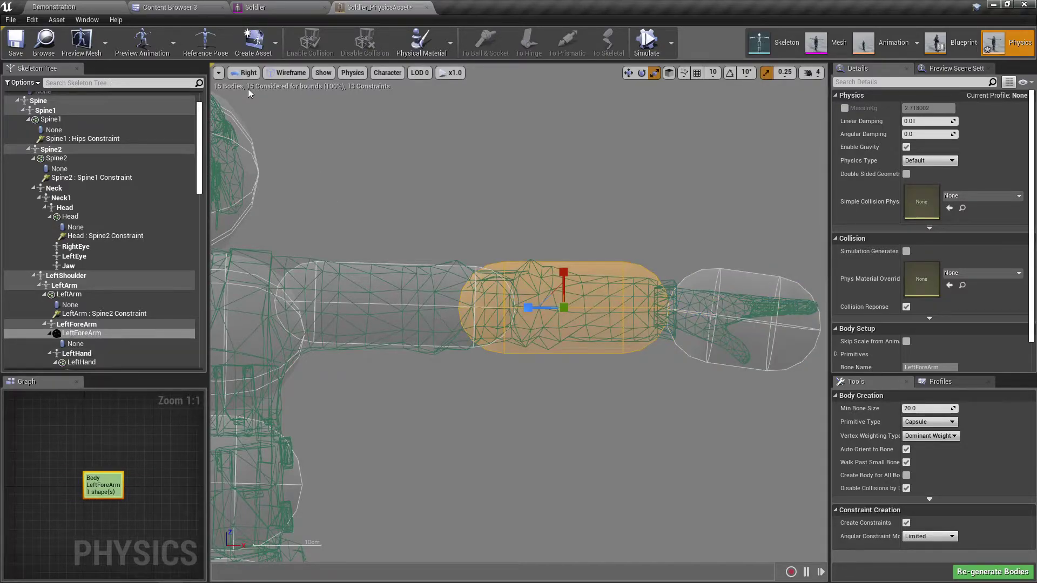
pyautogui.click(248, 72)
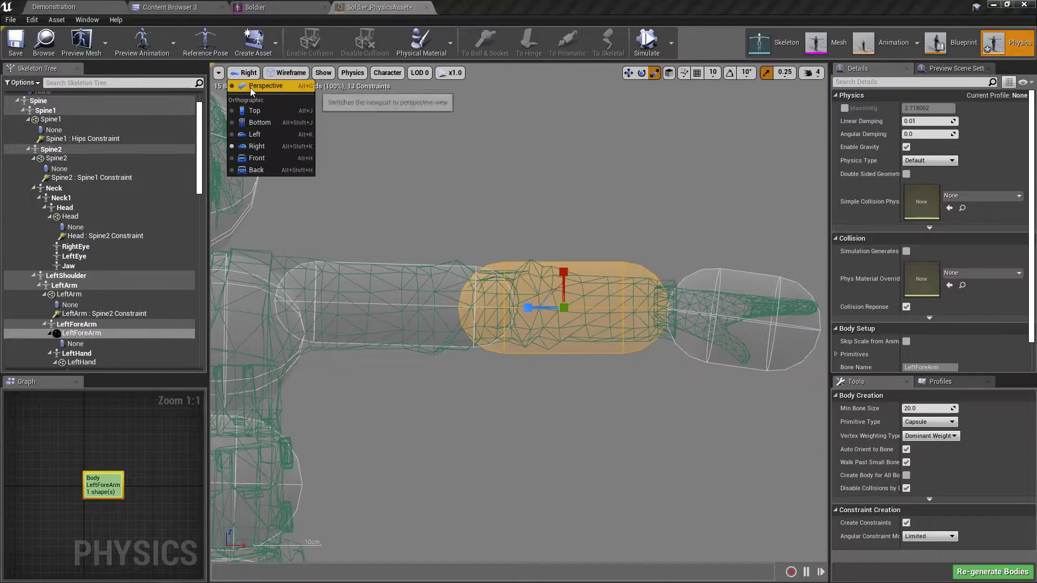
pyautogui.click(250, 87)
pyautogui.scroll(-5, 604, 387)
pyautogui.scroll(2, 585, 372)
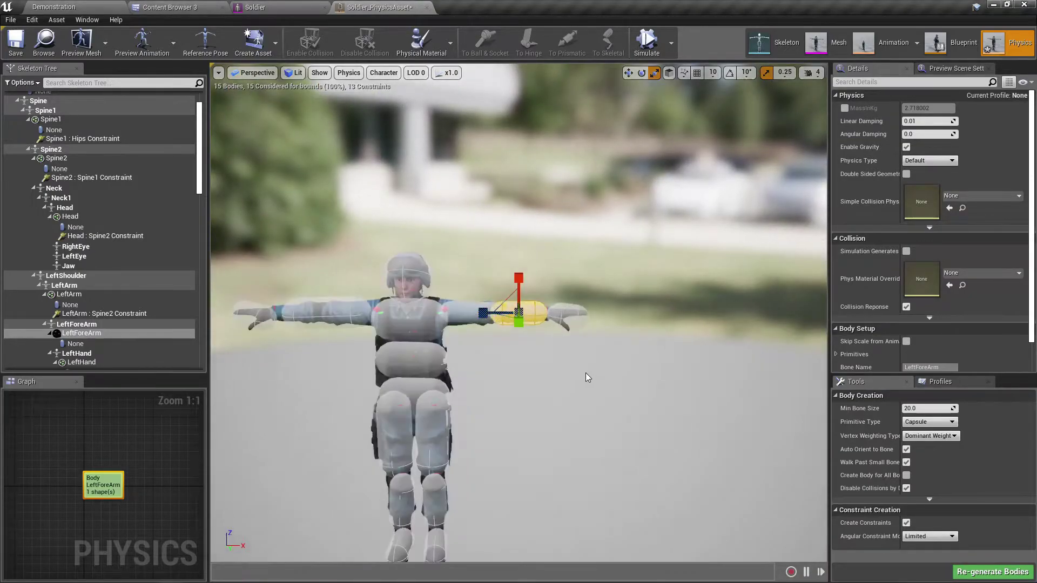
pyautogui.scroll(-2, 584, 372)
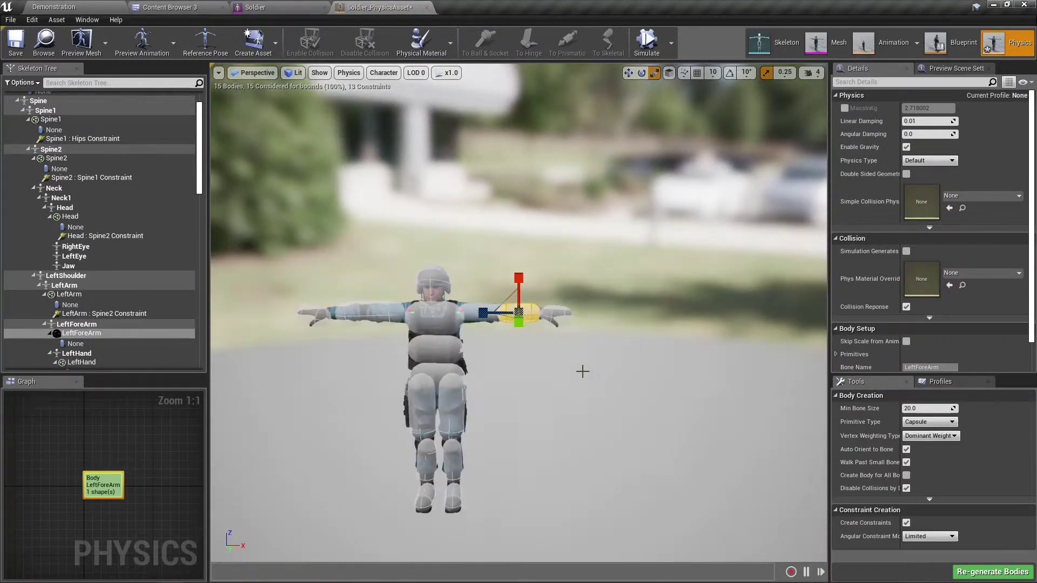
# Step: Run and stop the full physics simulation several times to check how the left arm holds together
pyautogui.click(640, 34)
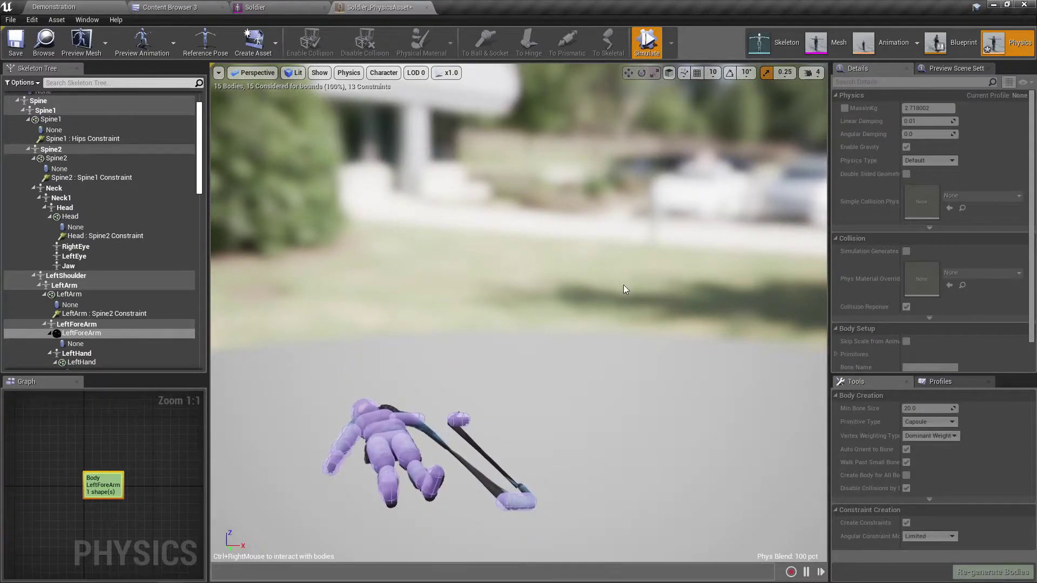
pyautogui.click(640, 46)
pyautogui.click(639, 45)
pyautogui.click(640, 45)
pyautogui.click(640, 46)
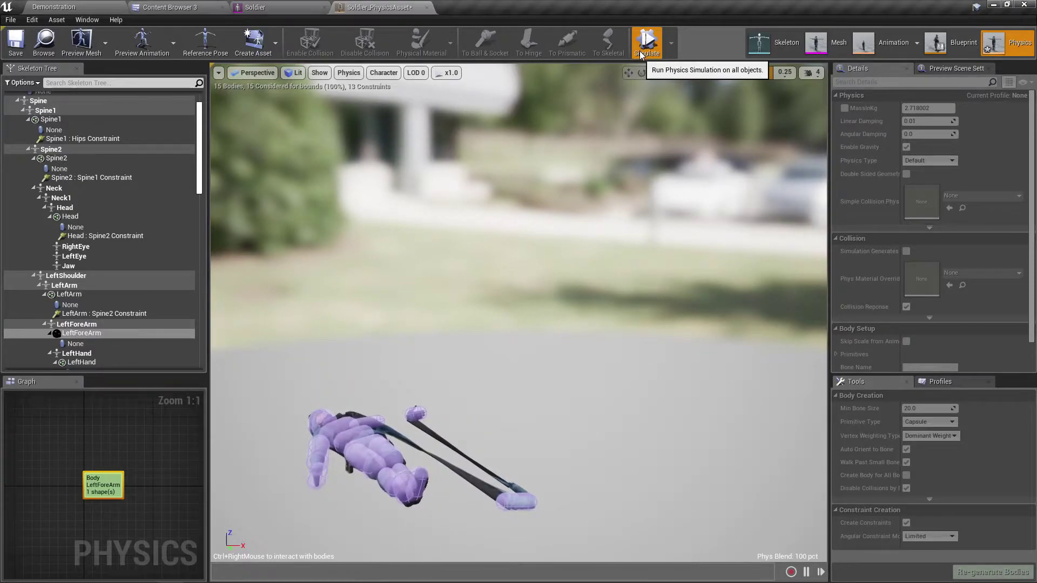
pyautogui.click(641, 48)
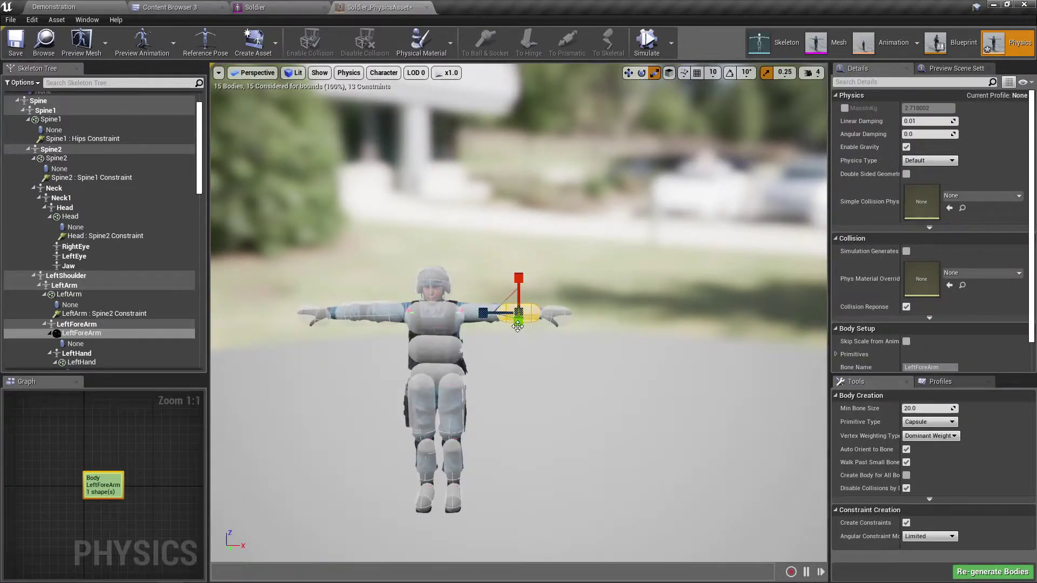
# Step: Select the LeftArm body, simulate only the selected body to check the left arm, and stop the simulation
pyautogui.press('f')
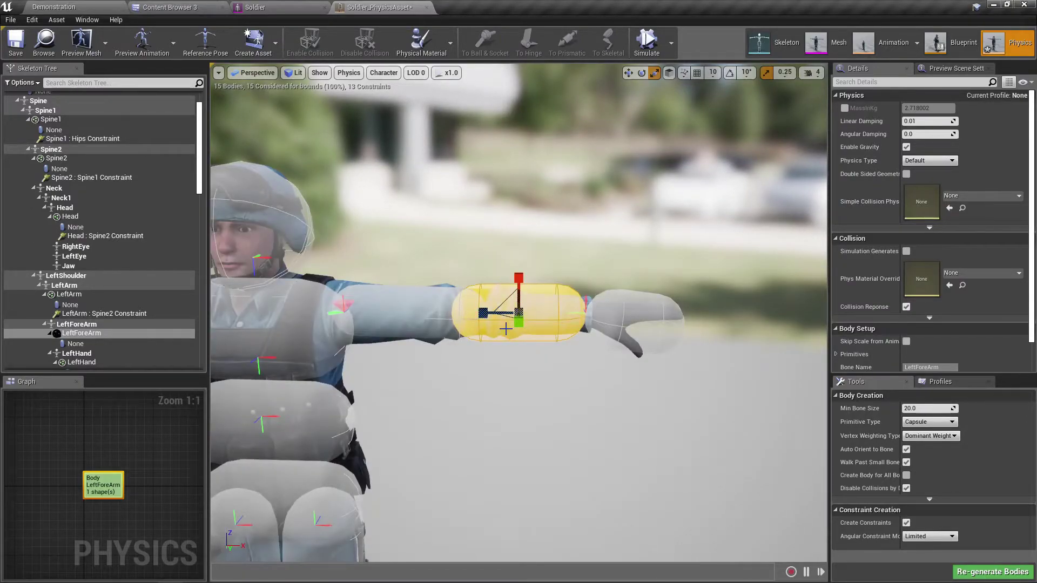
pyautogui.scroll(-6, 524, 397)
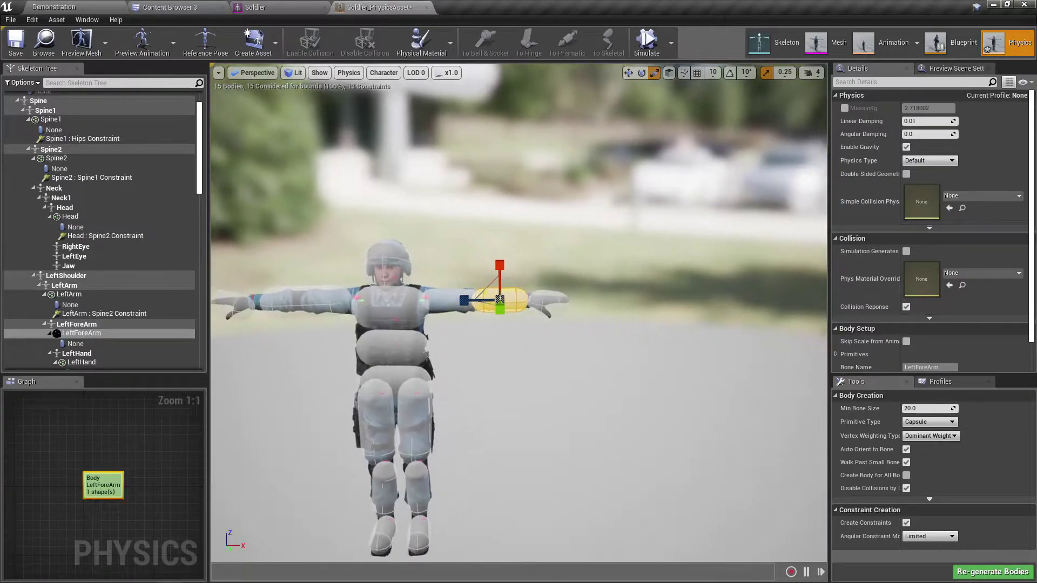
pyautogui.click(443, 286)
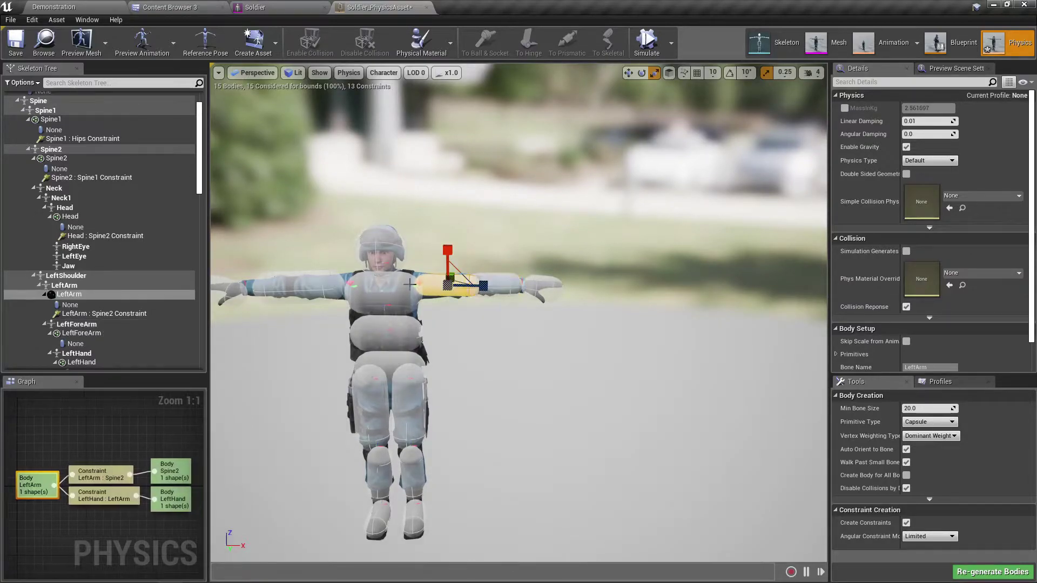
pyautogui.click(671, 43)
pyautogui.click(714, 85)
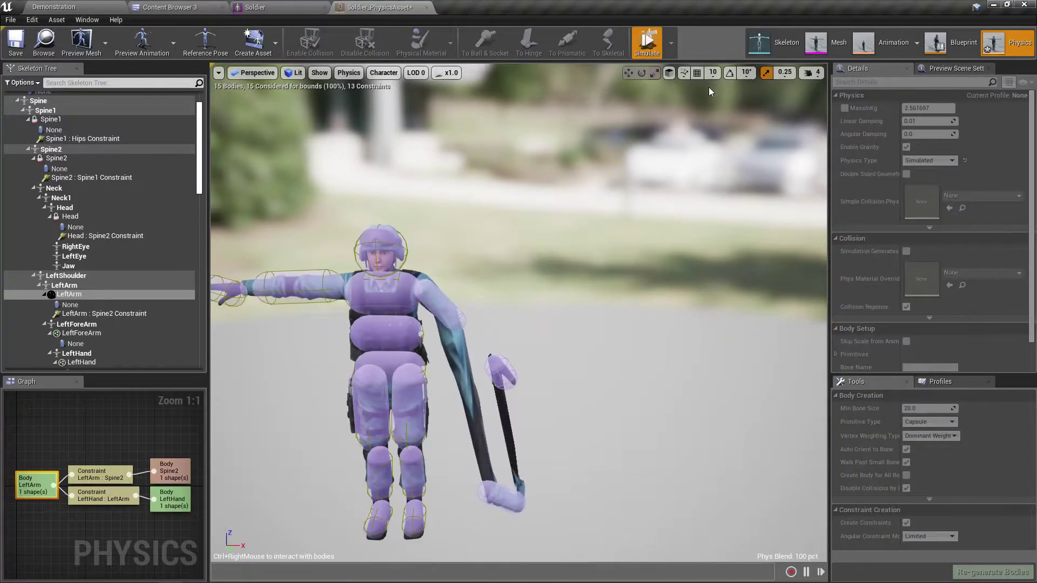
pyautogui.moveTo(656, 161); pyautogui.dragTo(716, 103, button='middle')
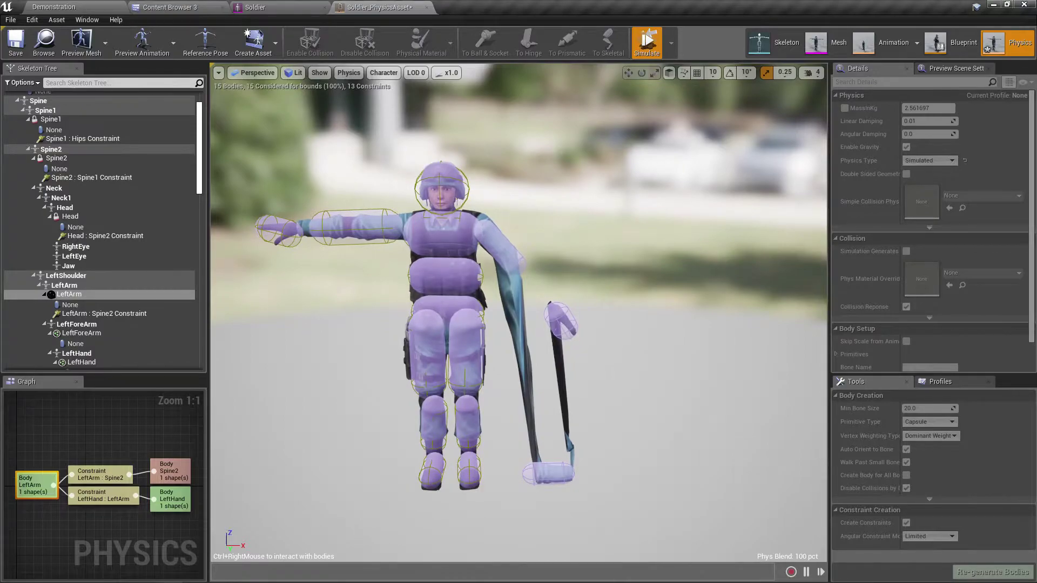
pyautogui.hotkey('alt', 's')
# Step: Examine the LeftForeArm bone, shape and body options for a way to constrain the forearm to the upper arm
pyautogui.moveTo(581, 268); pyautogui.dragTo(578, 208, button='right')
pyautogui.scroll(1, 581, 268)
pyautogui.scroll(-1, 587, 281)
pyautogui.moveTo(599, 351); pyautogui.dragTo(684, 351, button='middle')
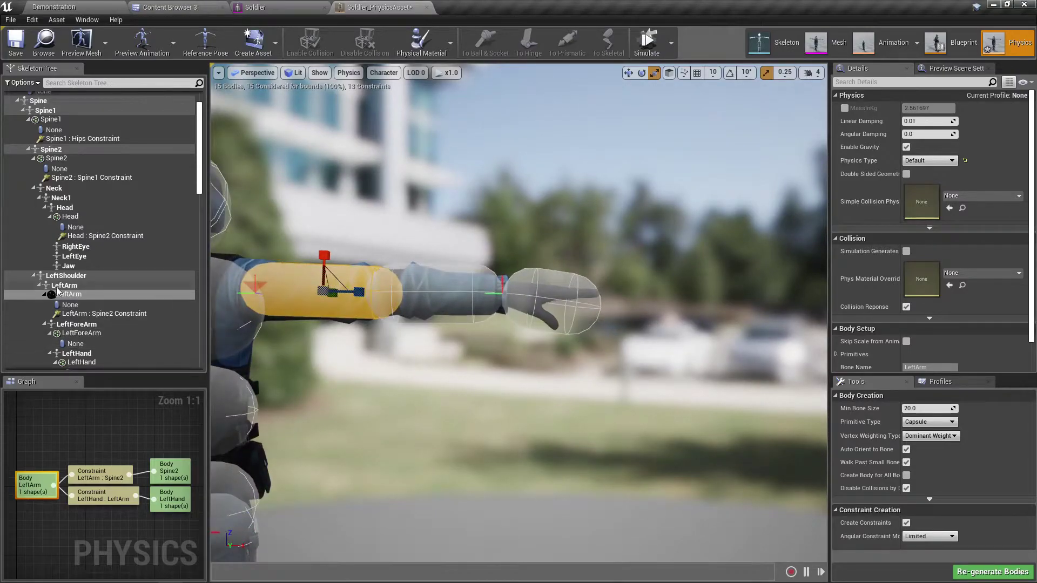
pyautogui.click(447, 292)
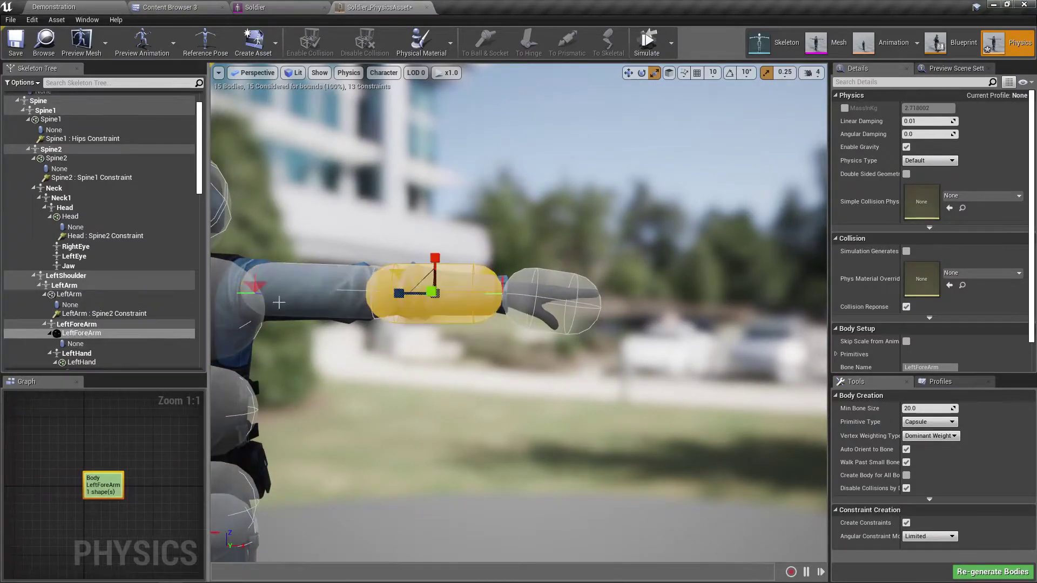
pyautogui.rightClick(74, 325)
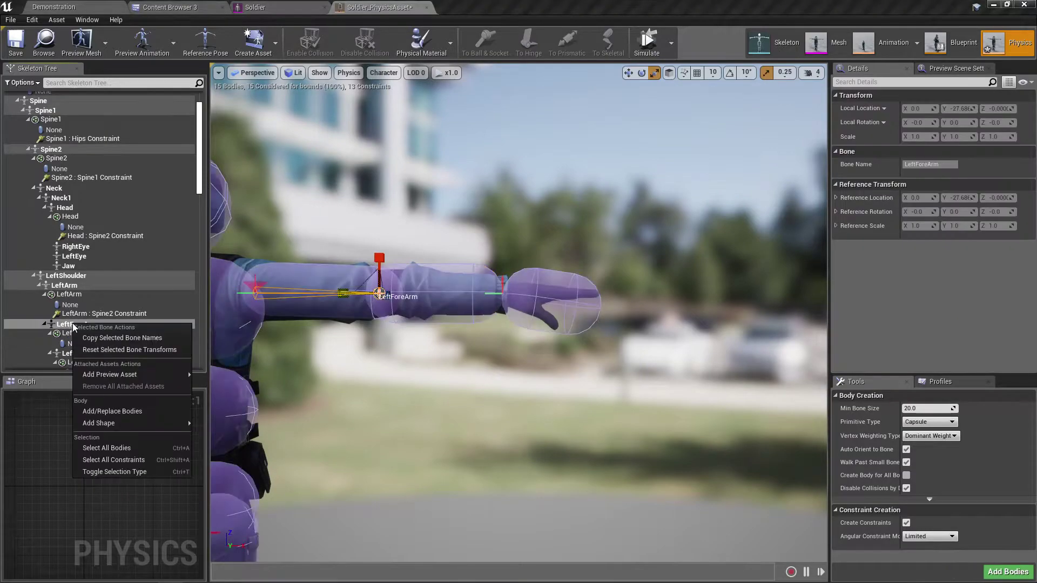
pyautogui.moveTo(130, 373)
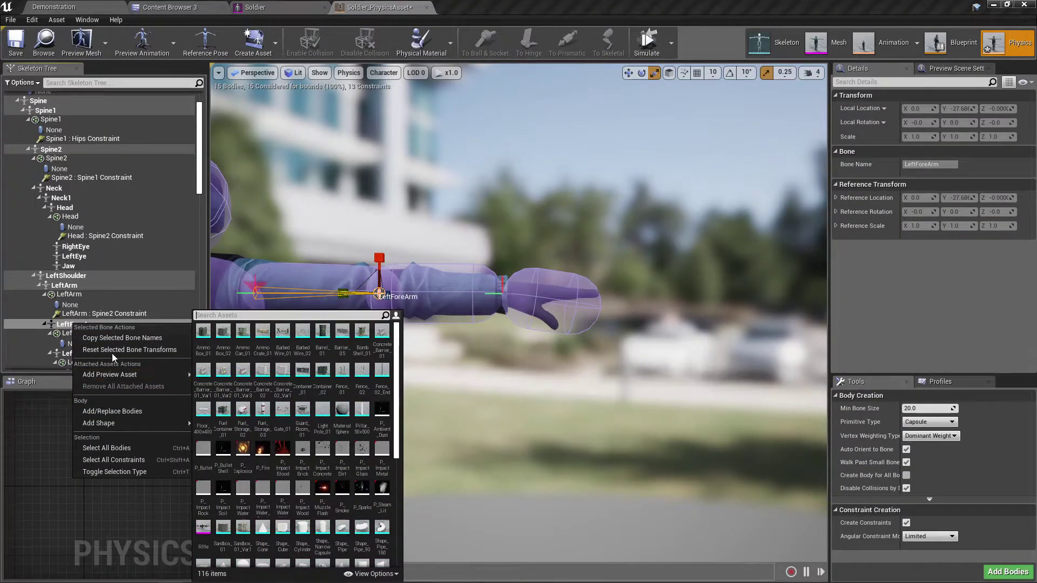
pyautogui.click(73, 295)
pyautogui.click(81, 344)
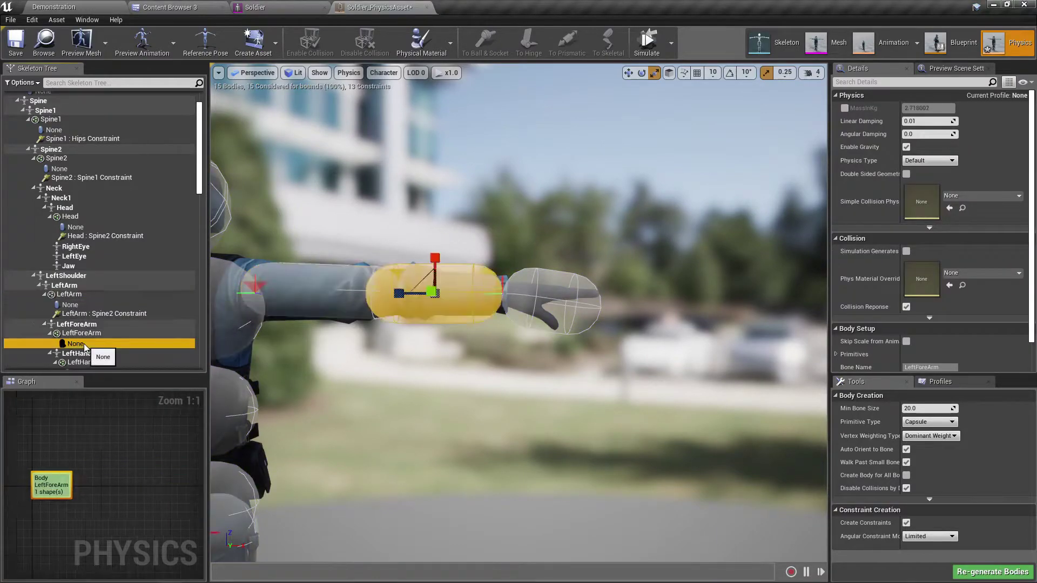
pyautogui.rightClick(85, 345)
pyautogui.click(76, 333)
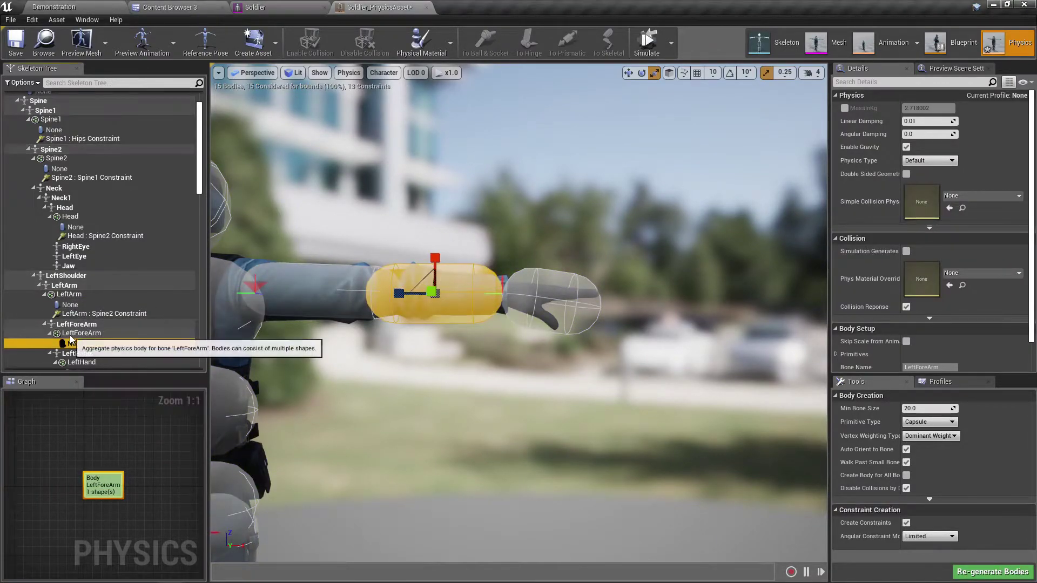
pyautogui.rightClick(72, 335)
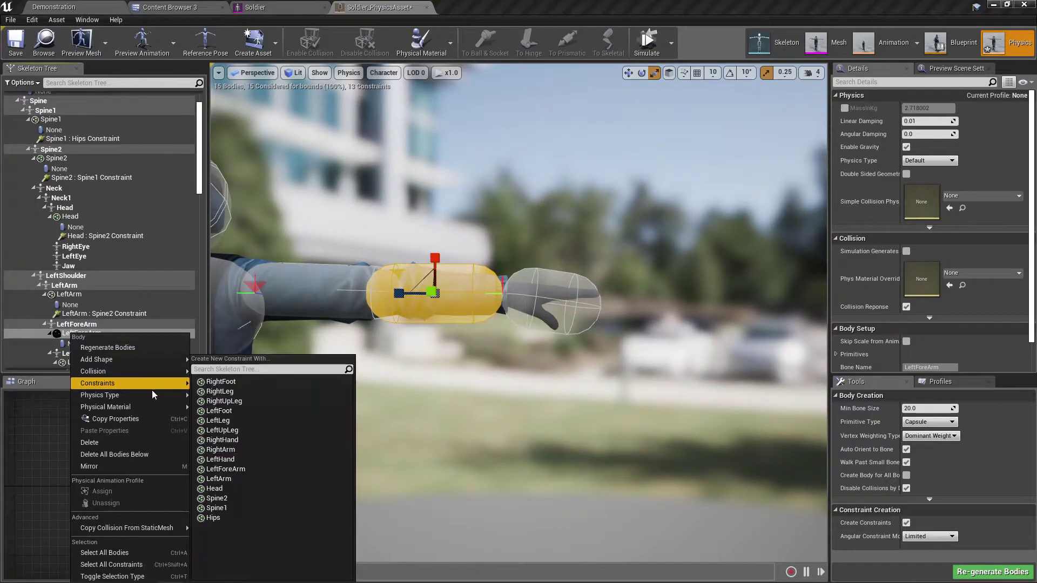
pyautogui.click(46, 335)
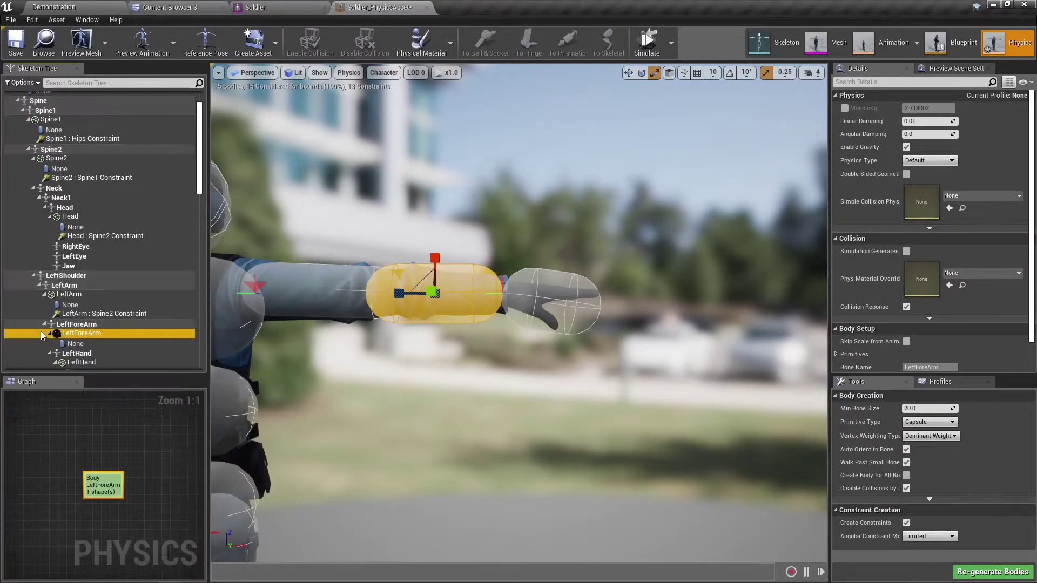
# Step: Create a new constraint between the LeftForeArm body and the LeftArm body
pyautogui.rightClick(95, 335)
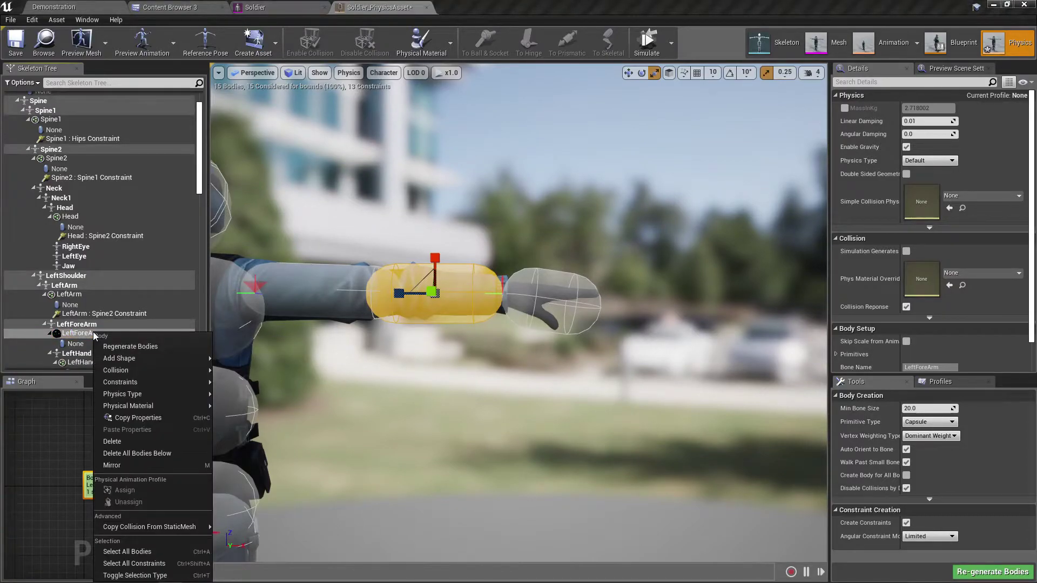
pyautogui.moveTo(148, 382)
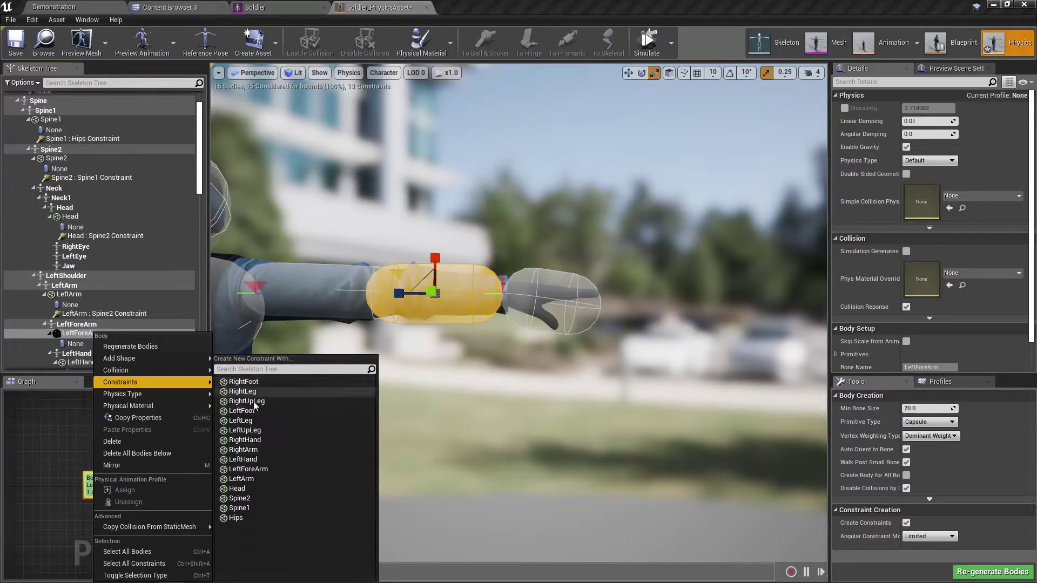
pyautogui.click(260, 478)
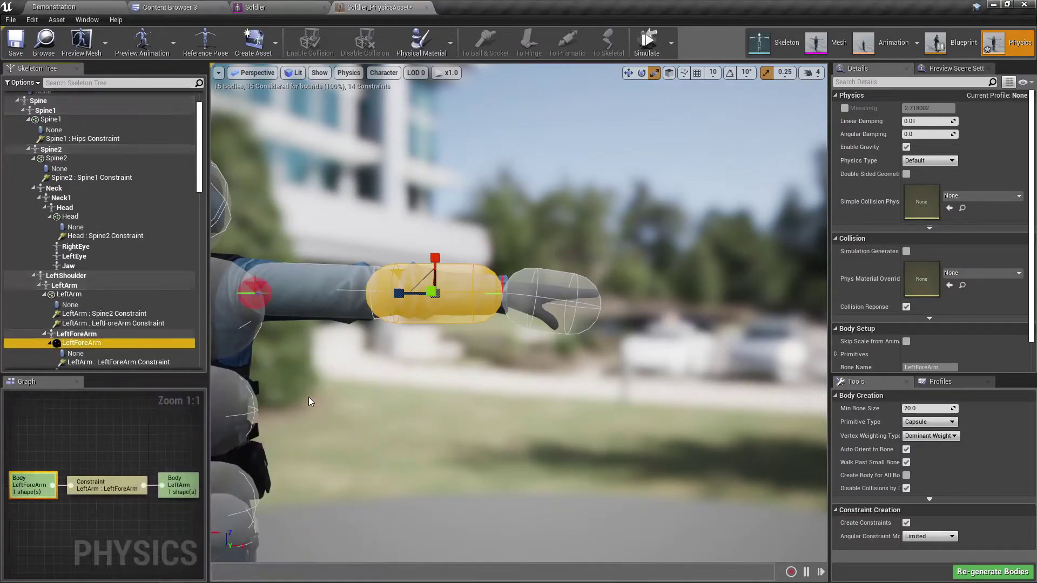
# Step: Move the LeftArm : LeftForeArm constraint from the shoulder along the arm to the elbow
pyautogui.moveTo(254, 290); pyautogui.dragTo(239, 294, button='right')
pyautogui.press('w')
pyautogui.click(285, 287)
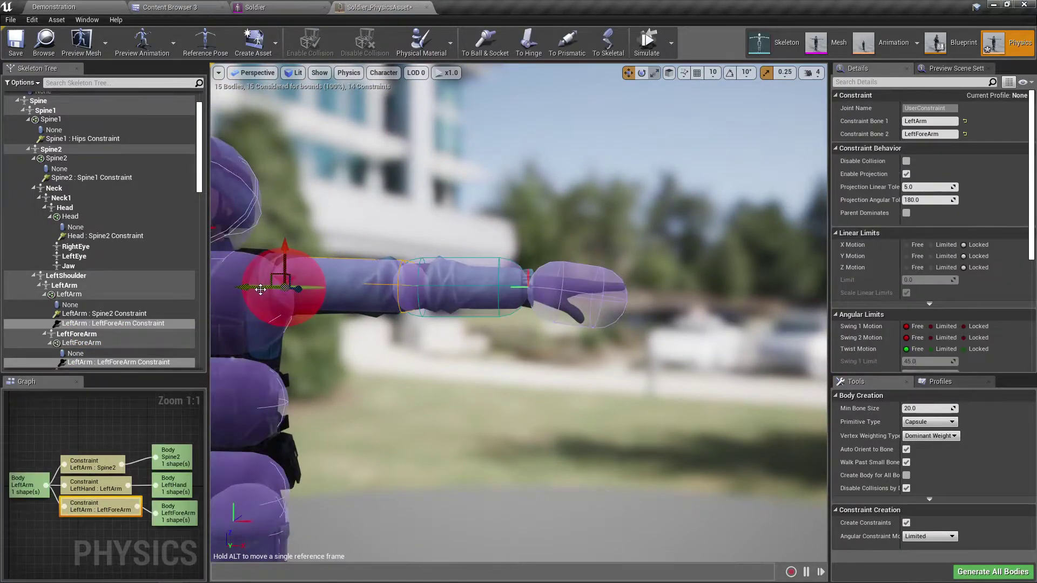
pyautogui.moveTo(246, 288); pyautogui.dragTo(362, 288)
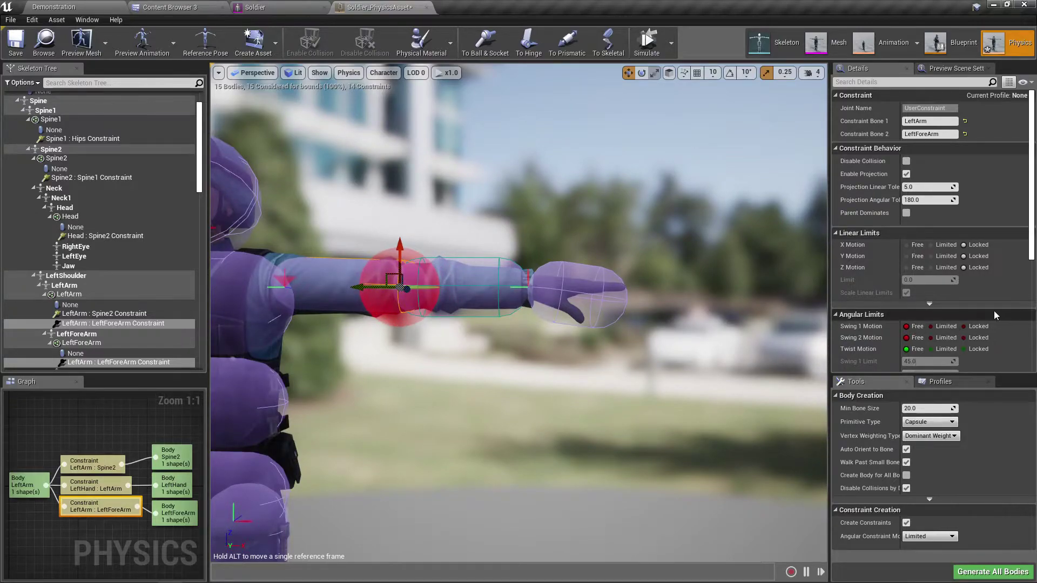
# Step: Set Swing 1, Swing 2 and Twist Motion of the LeftArm : LeftForeArm constraint to Limited, each with a limit of 5
pyautogui.click(940, 326)
pyautogui.click(941, 338)
pyautogui.click(944, 350)
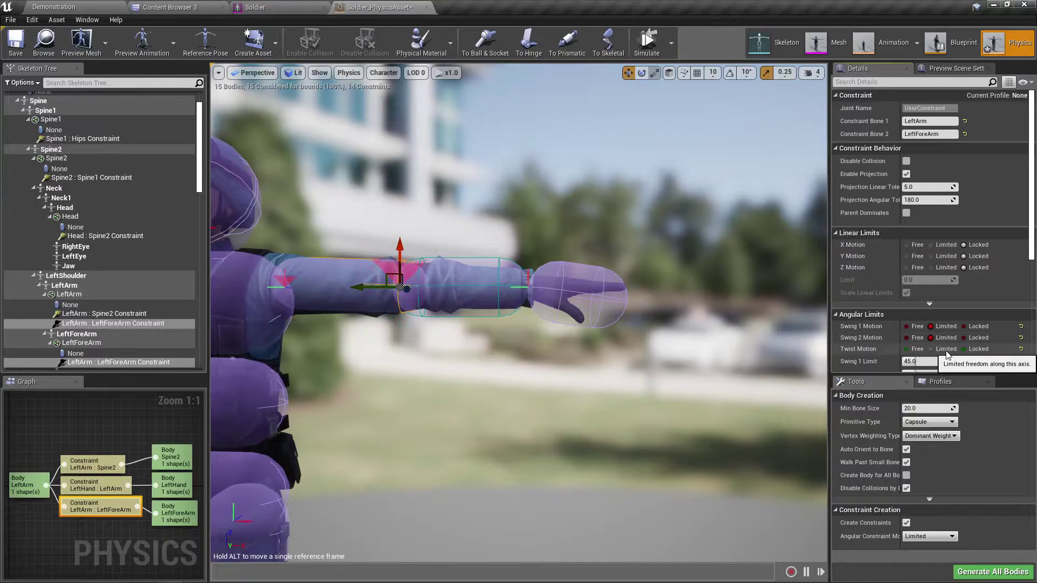
pyautogui.scroll(-2, 946, 356)
pyautogui.click(938, 310)
pyautogui.write('5')
pyautogui.press('Tab')
pyautogui.write('5')
pyautogui.press('Tab')
pyautogui.write('5')
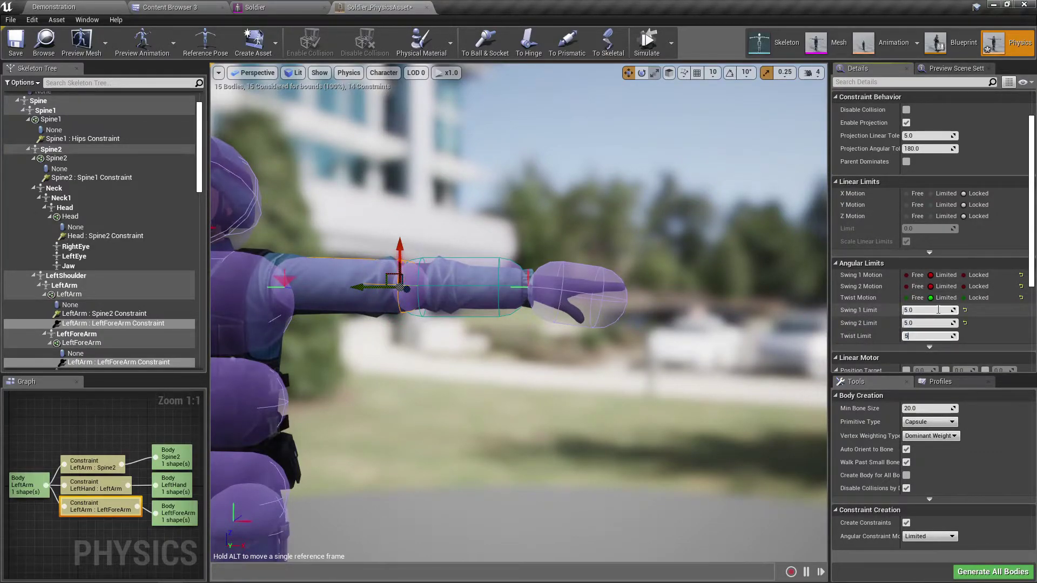
# Step: Simulate the LeftArm body to check the elbow constraint, and stop the simulation
pyautogui.click(330, 281)
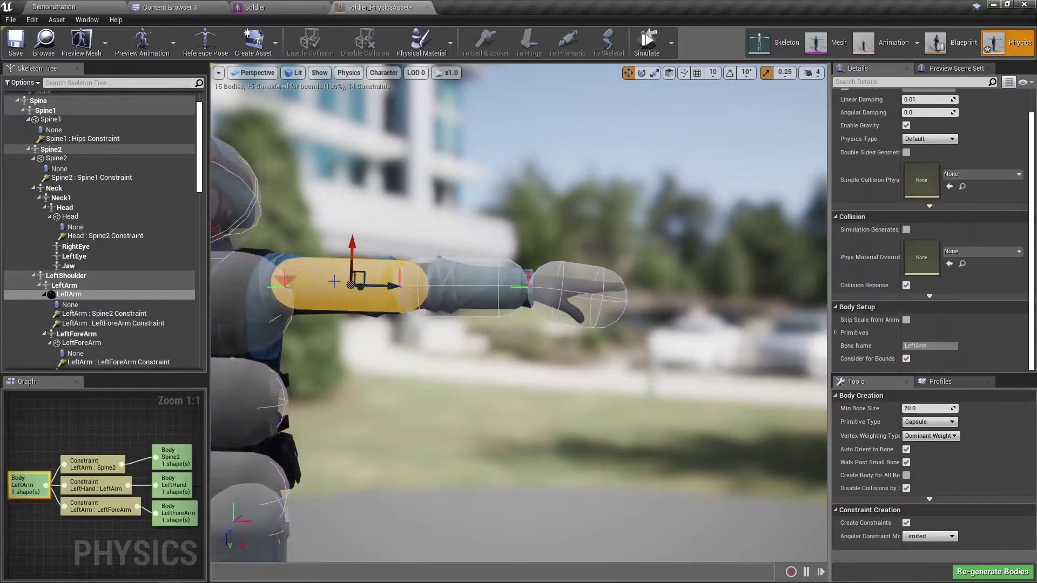
pyautogui.click(640, 38)
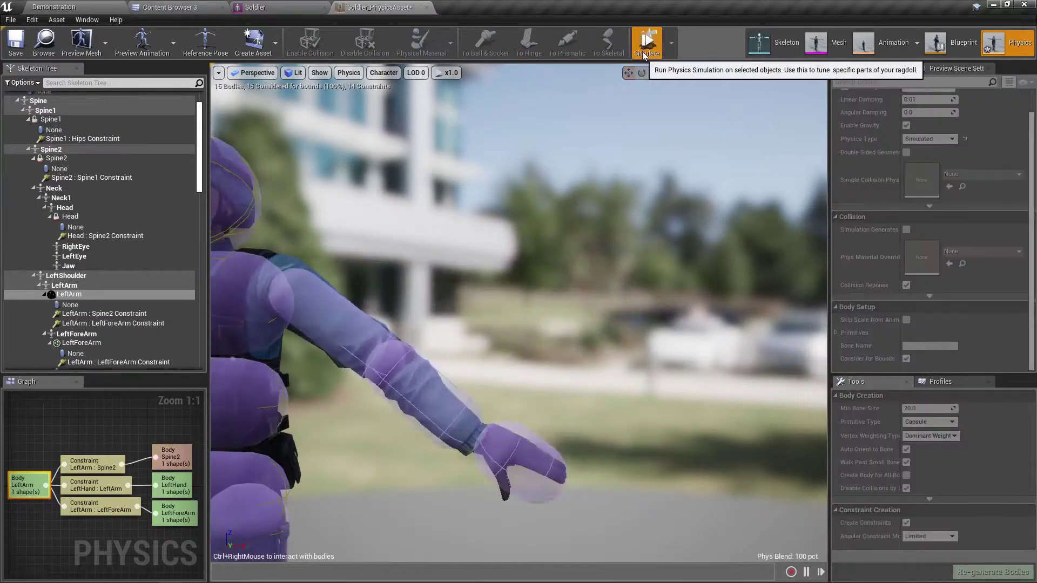
pyautogui.scroll(2, 547, 238)
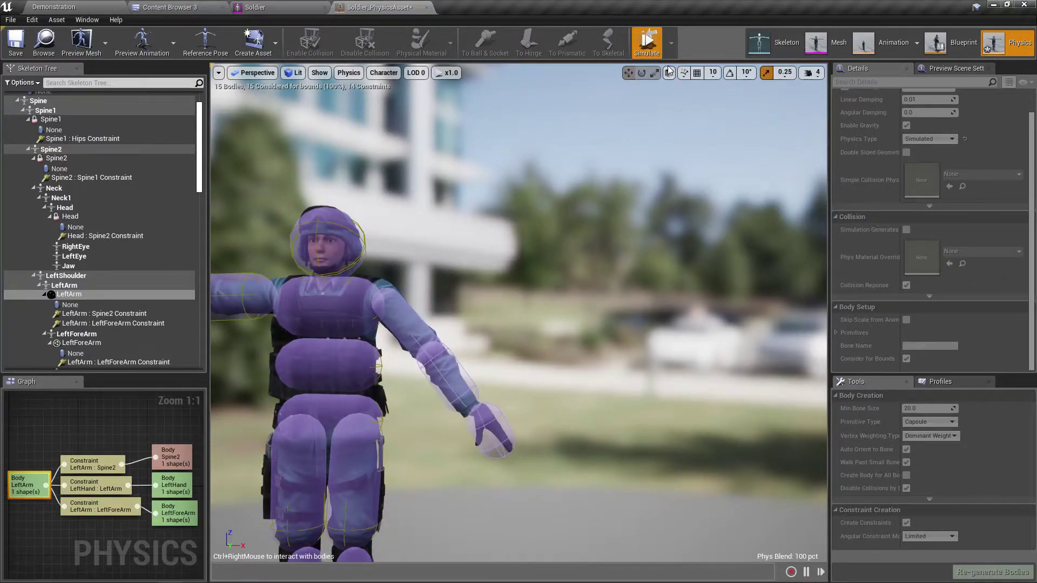
pyautogui.click(642, 46)
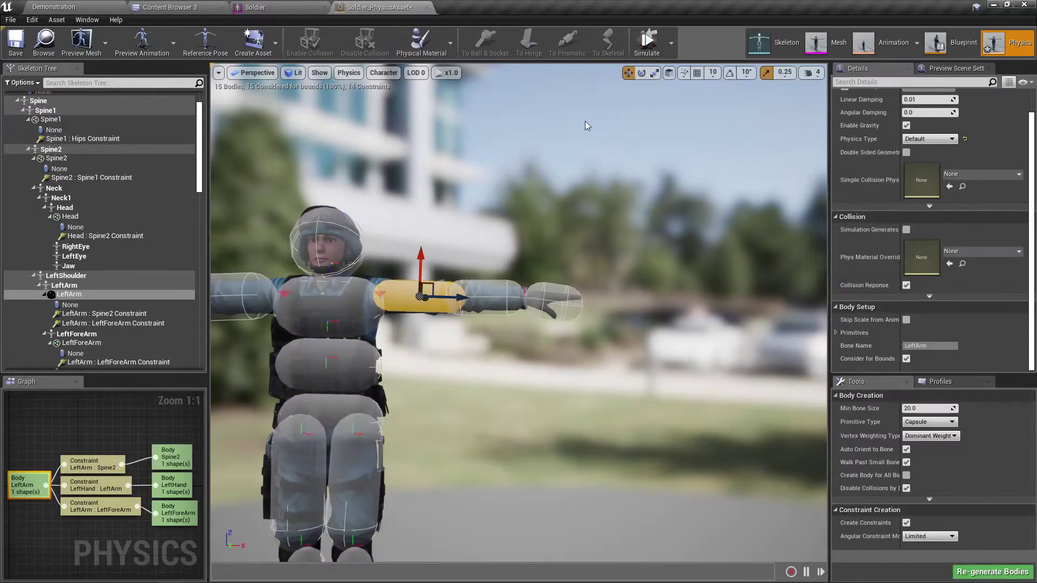
# Step: Examine the LeftHand : LeftArm constraint at the wrist for options to attach the hand to the forearm
pyautogui.press('f')
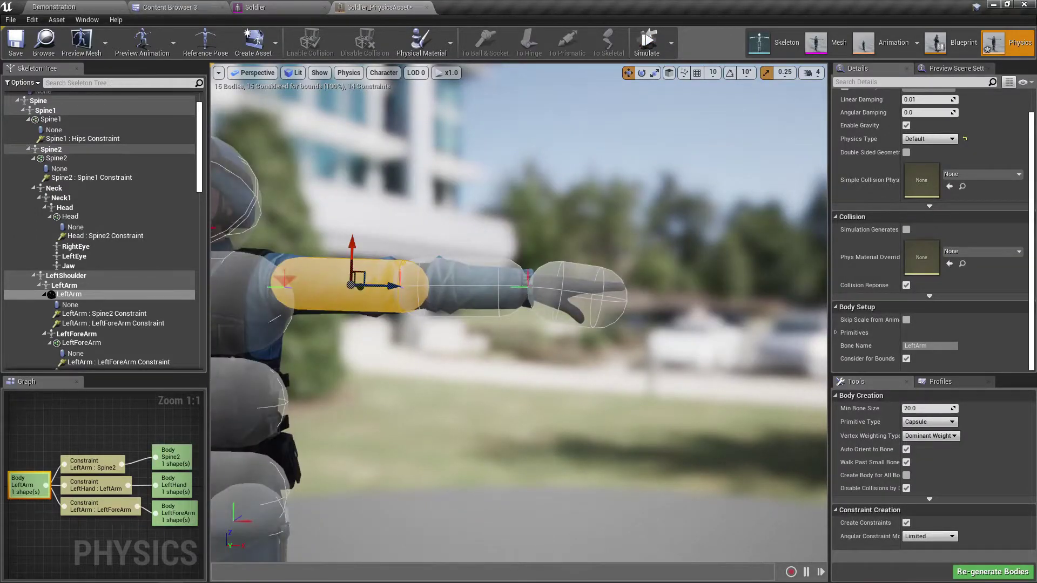
pyautogui.click(527, 286)
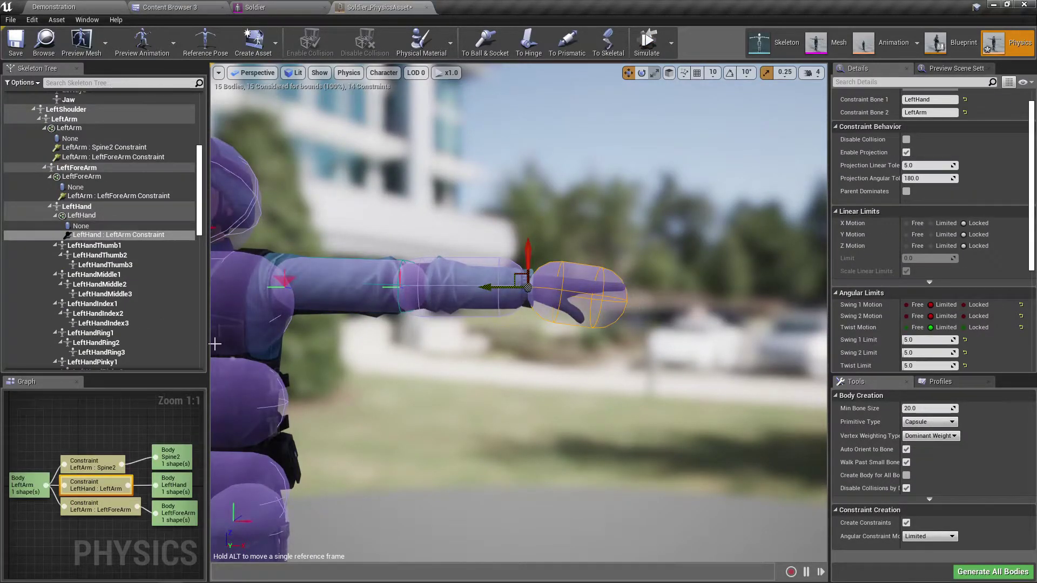
pyautogui.click(106, 236)
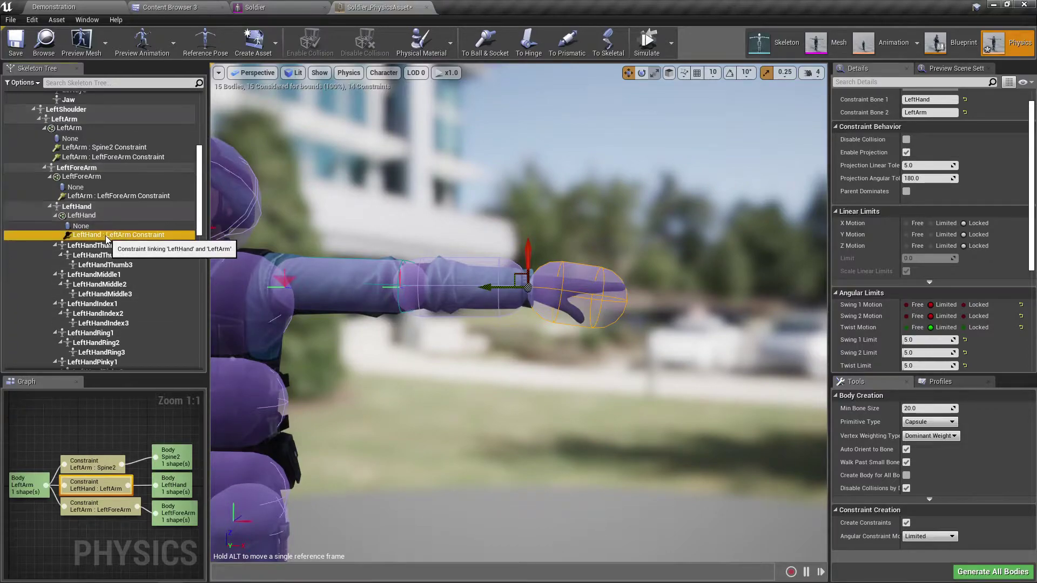
pyautogui.rightClick(106, 239)
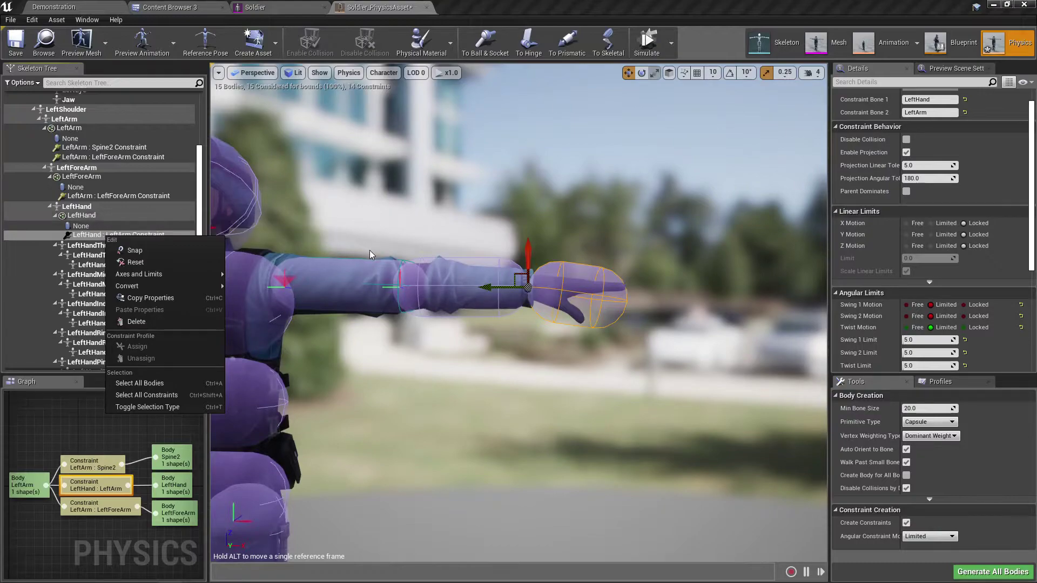
pyautogui.click(79, 235)
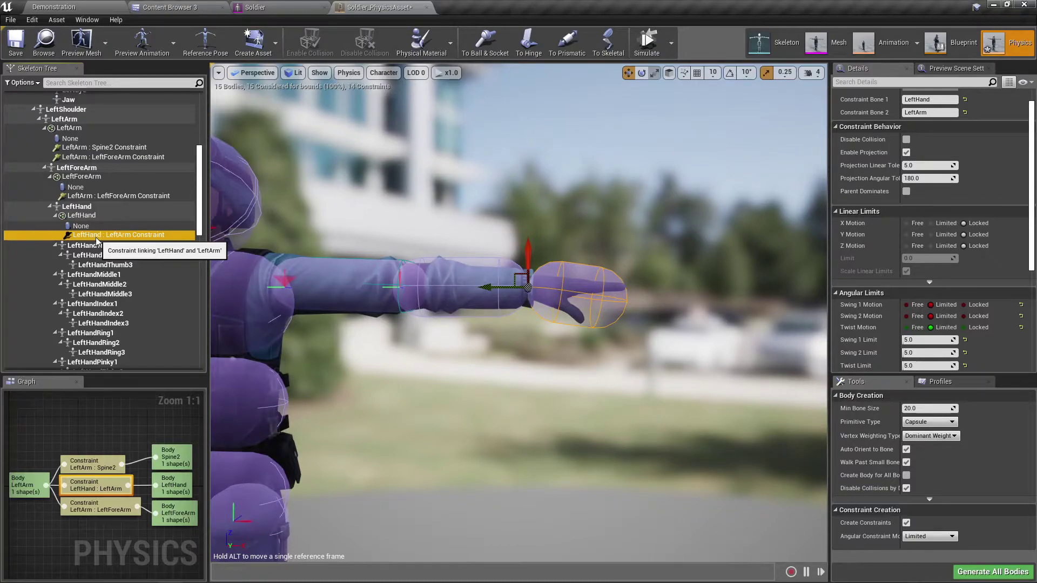
pyautogui.rightClick(98, 240)
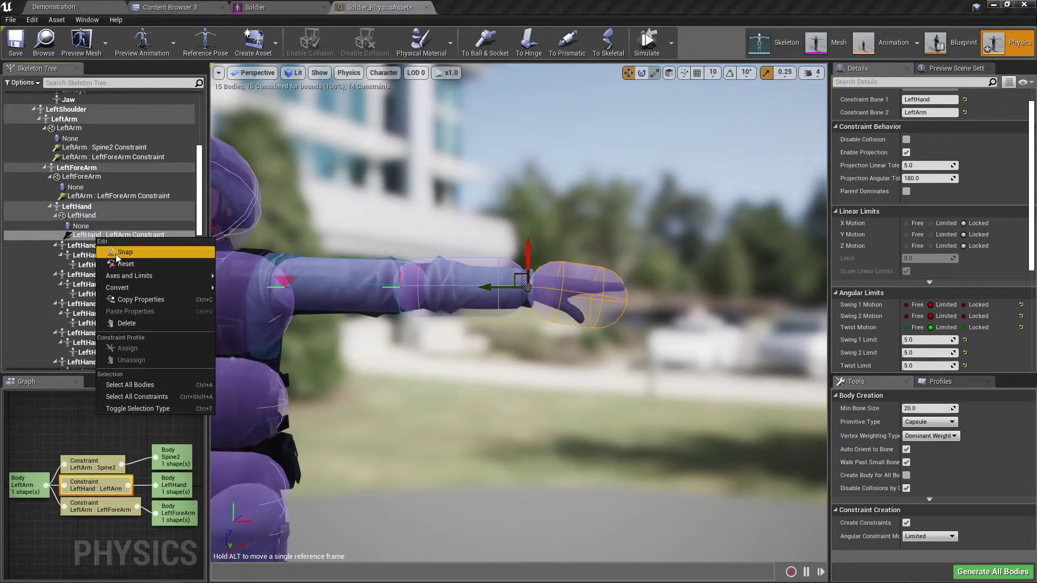
pyautogui.moveTo(141, 280)
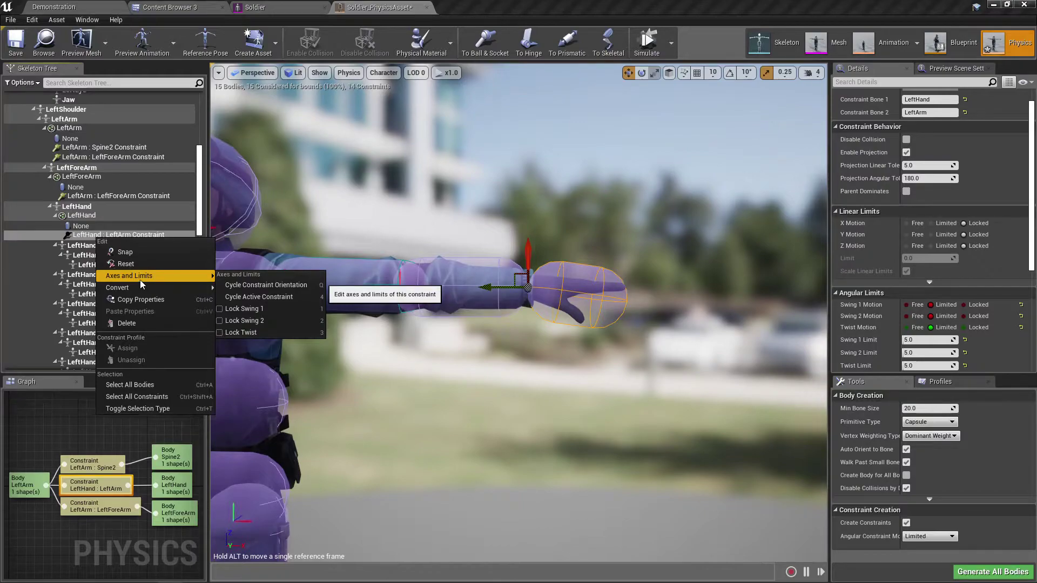
pyautogui.click(77, 227)
pyautogui.click(88, 236)
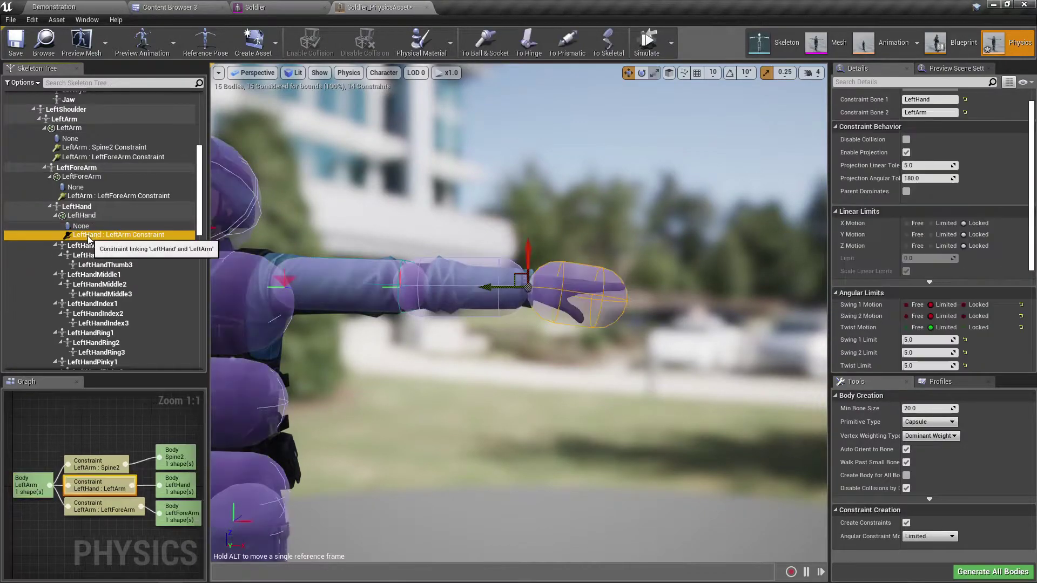
pyautogui.rightClick(88, 238)
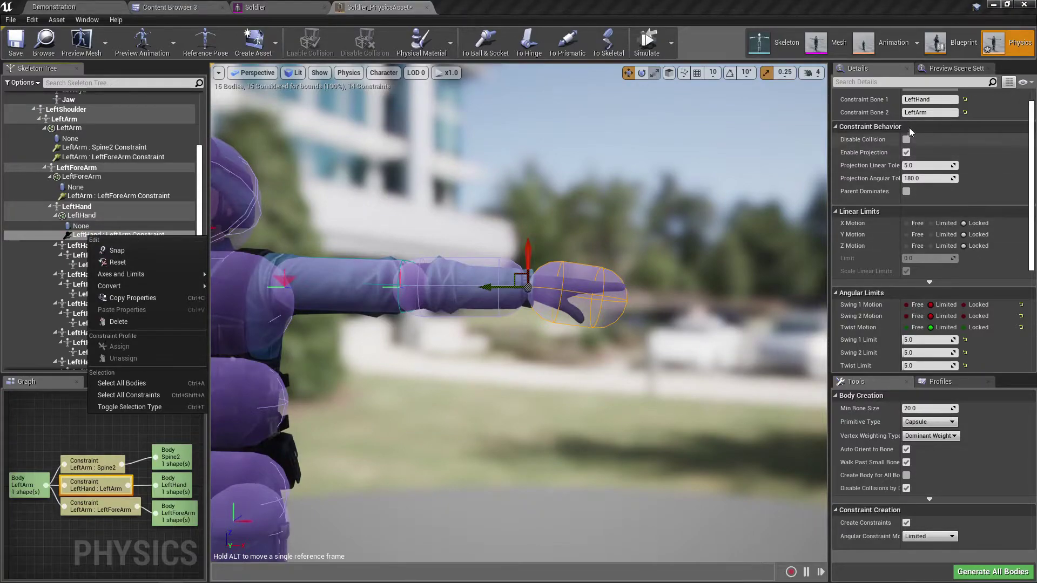
# Step: Try to attach the hand to the forearm by copying the LeftForeArm bone name into Constraint Bone 2 of the LeftHand : LeftArm constraint
pyautogui.click(86, 168)
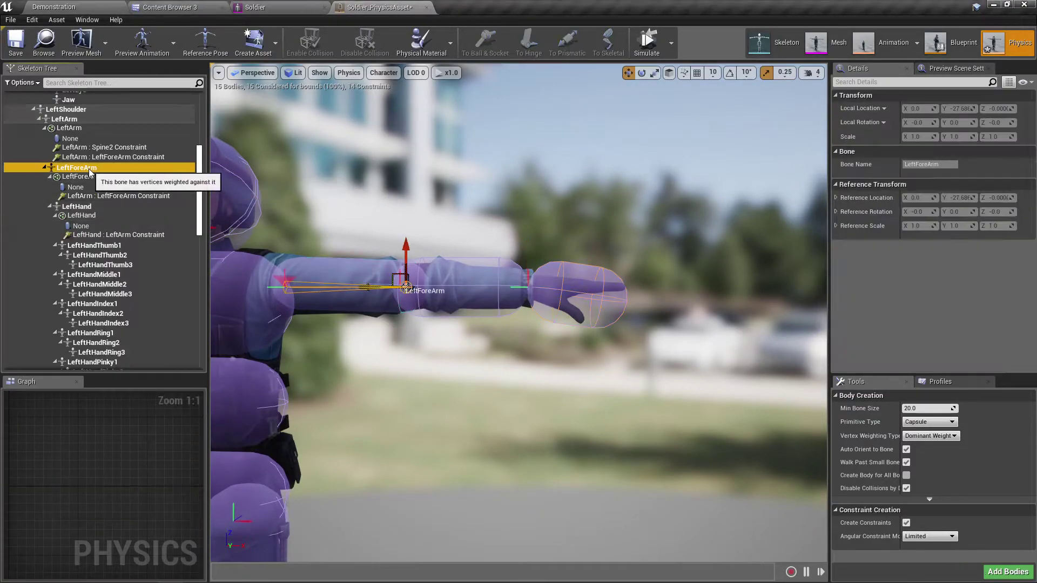
pyautogui.rightClick(90, 170)
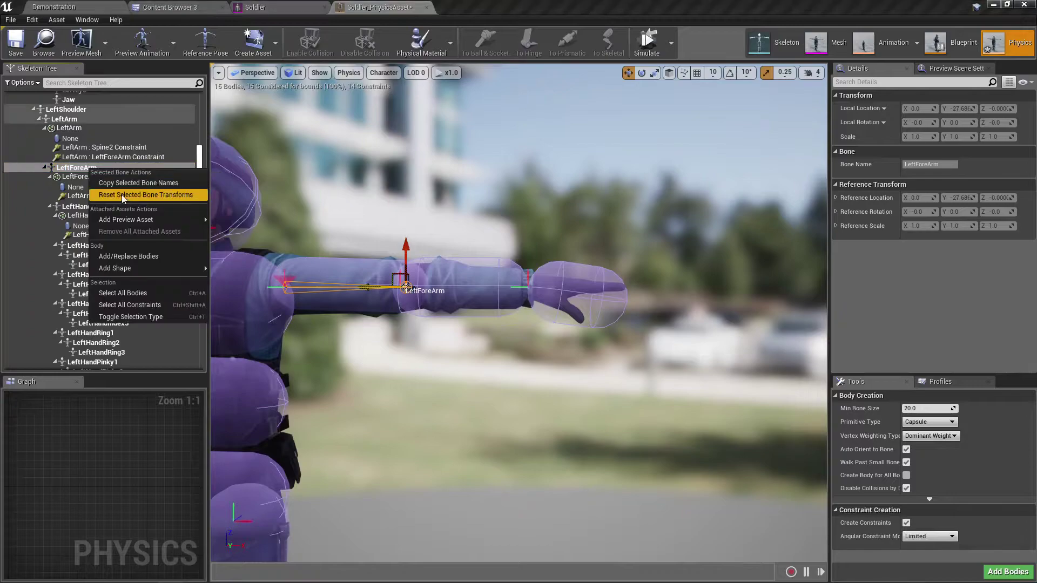
pyautogui.moveTo(127, 219)
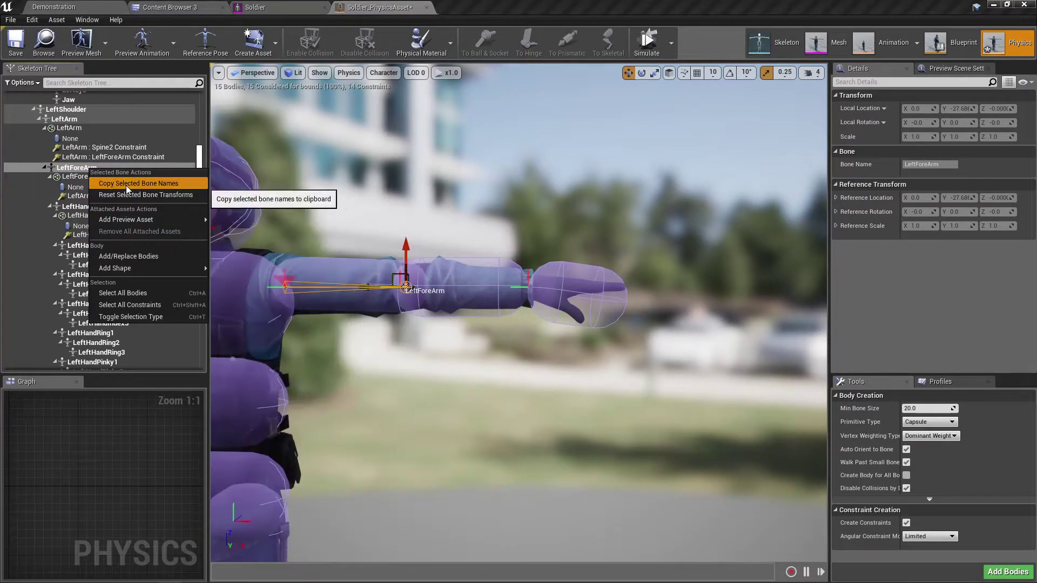
pyautogui.click(125, 184)
pyautogui.click(85, 237)
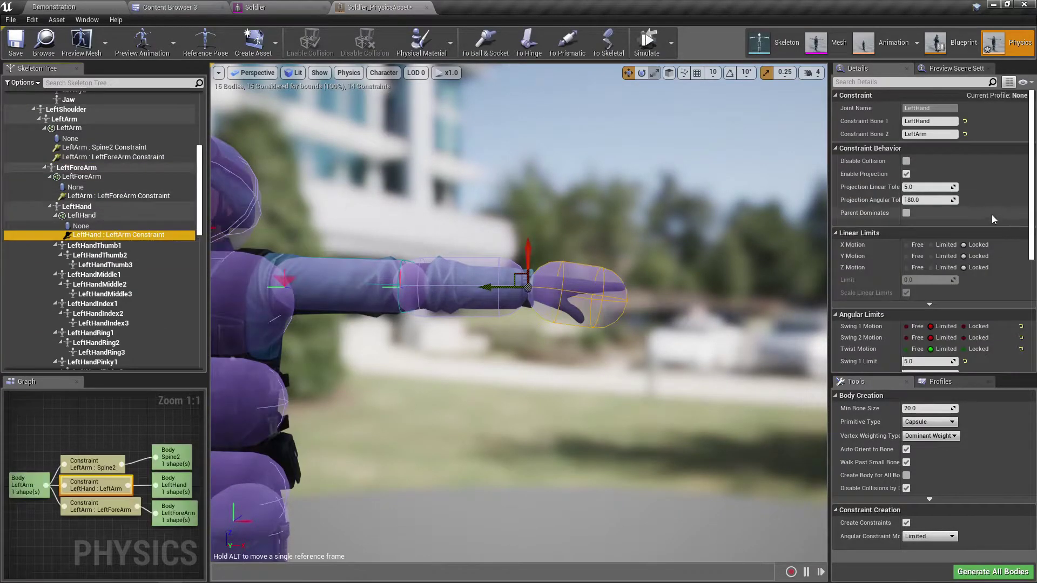
pyautogui.click(936, 134)
pyautogui.hotkey('ctrl', 'v')
pyautogui.press('Return')
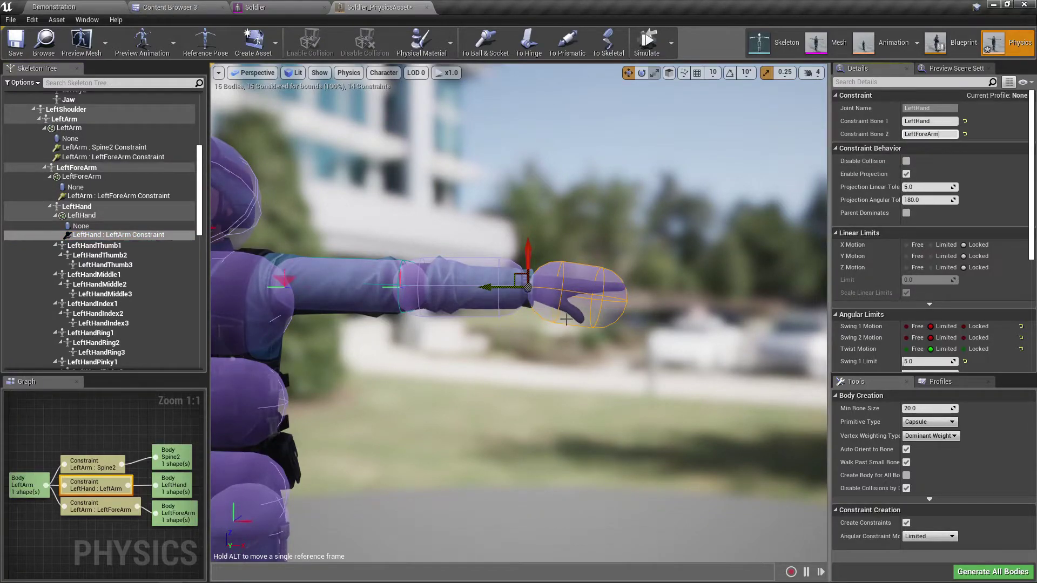
# Step: Simulate the edited hand constraint, undo the Constraint Bone 2 change, and stop the simulation
pyautogui.click(646, 44)
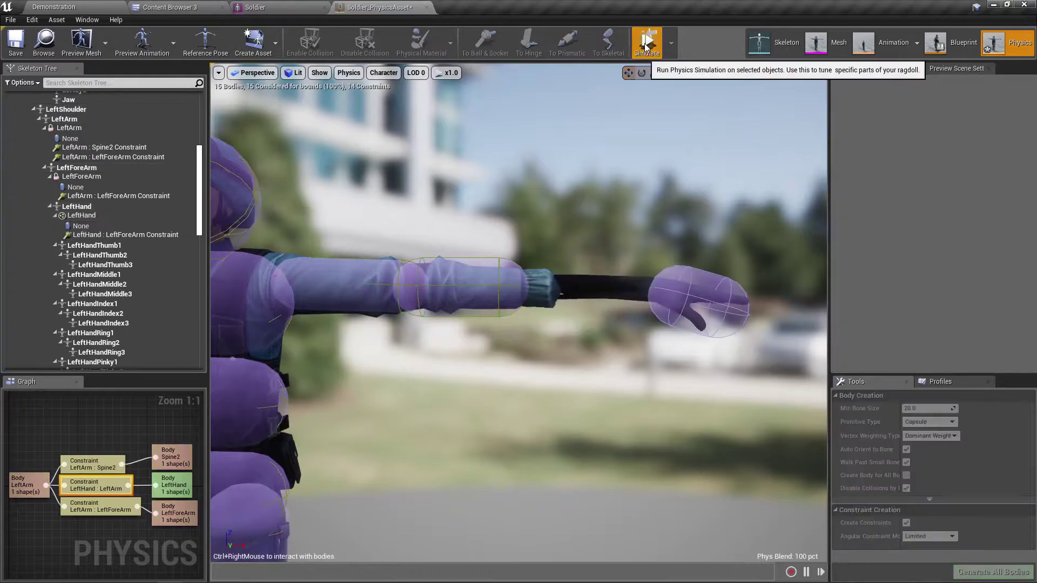
pyautogui.hotkey('ctrl', 'z')
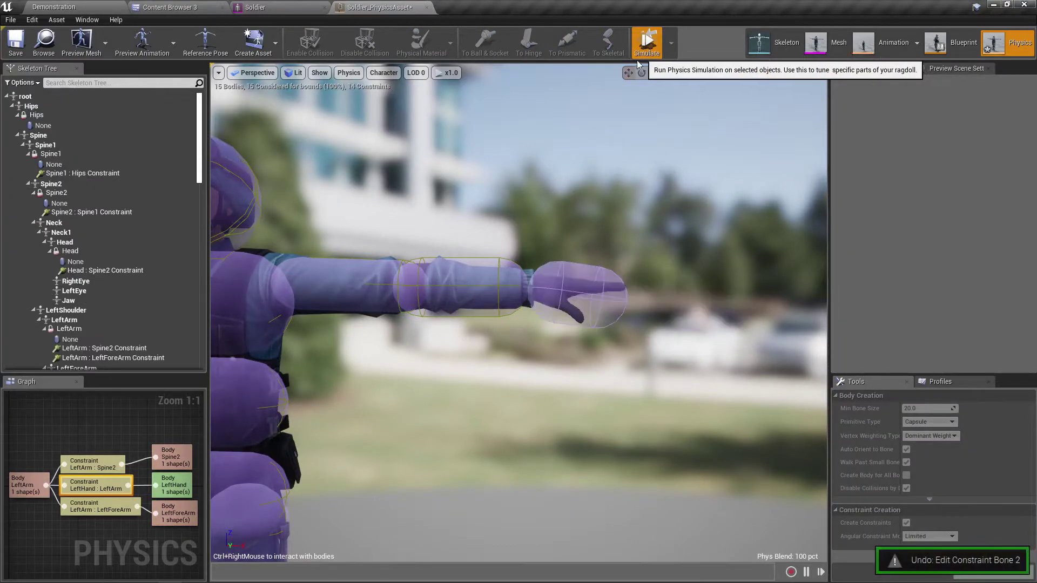
pyautogui.click(106, 270)
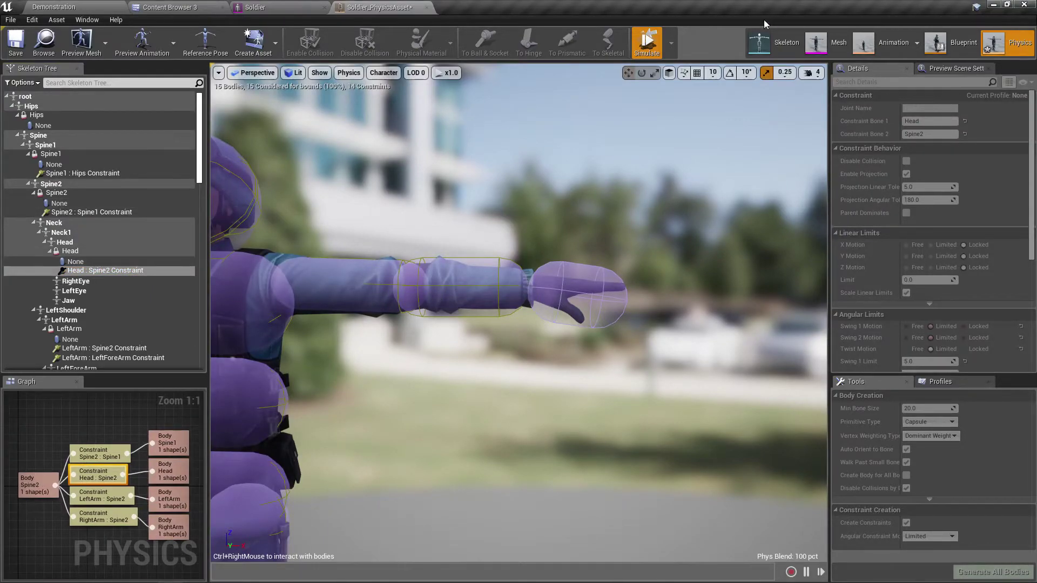
pyautogui.click(649, 43)
# Step: Select the LeftHand : LeftArm constraint at the wrist and review its linear and angular limits
pyautogui.click(524, 282)
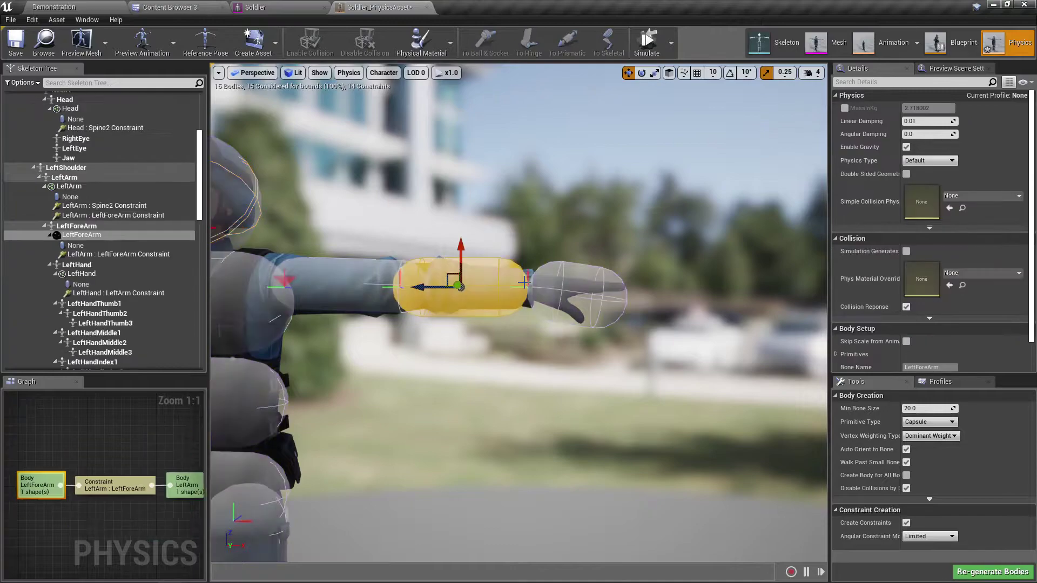
pyautogui.click(527, 287)
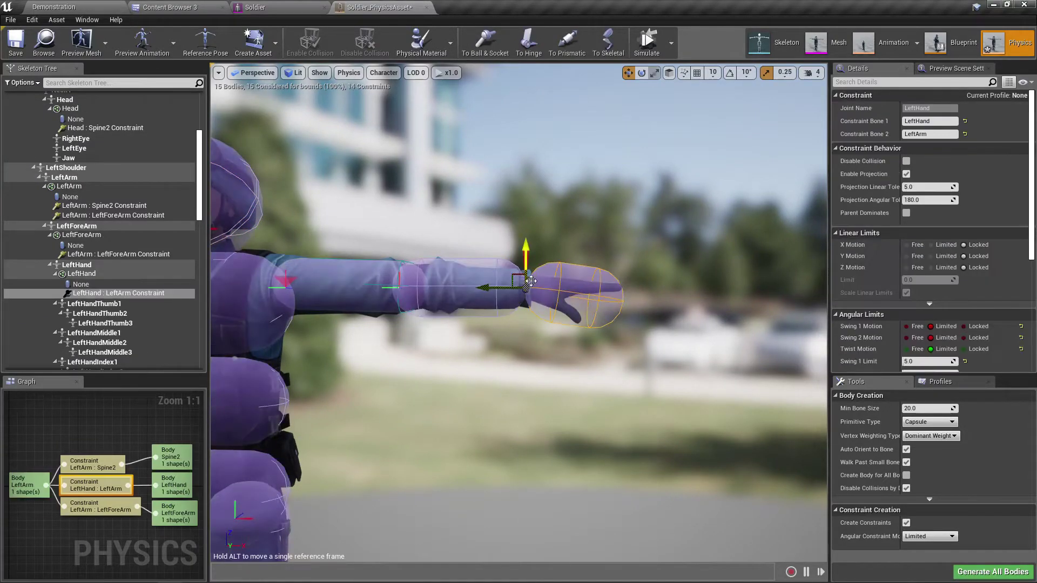
pyautogui.click(129, 293)
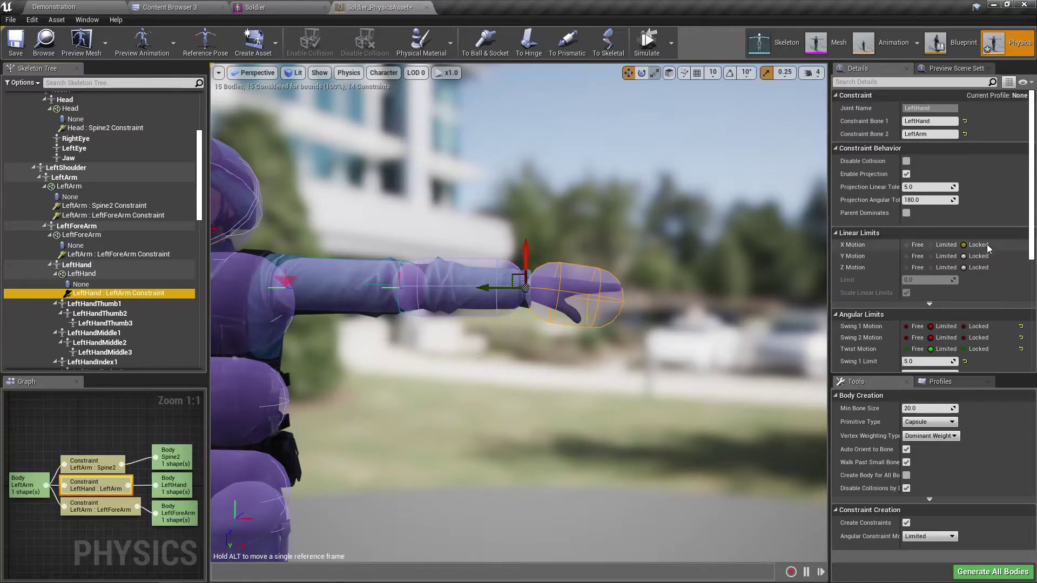
# Step: Run and stop the simulation repeatedly, with the wrist constraint and with the LeftArm body selected, to compare the arm's behavior
pyautogui.click(643, 43)
pyautogui.click(641, 41)
pyautogui.click(644, 44)
pyautogui.click(644, 45)
pyautogui.click(370, 300)
pyautogui.click(647, 36)
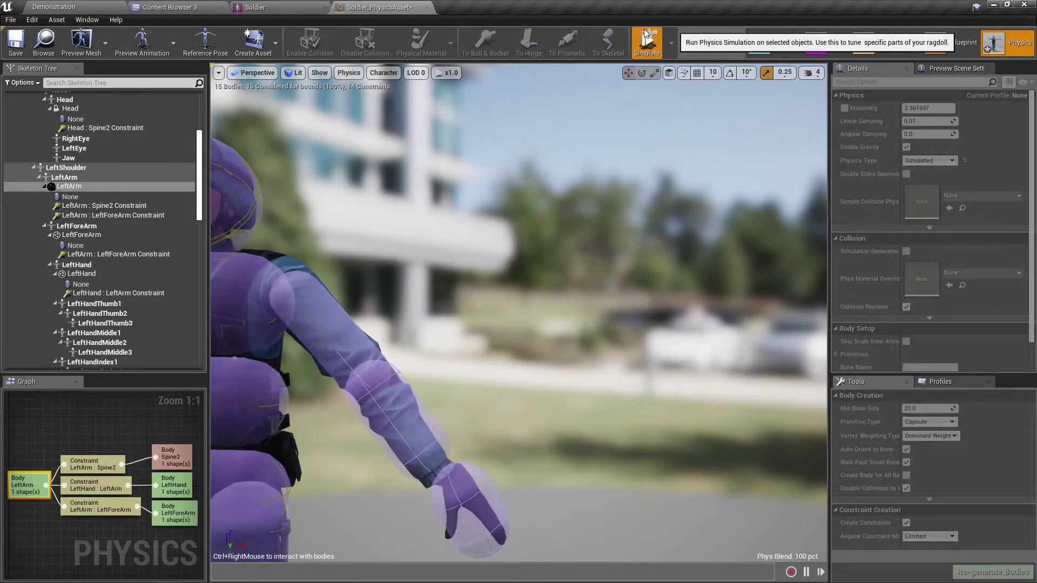
pyautogui.click(644, 36)
pyautogui.click(643, 33)
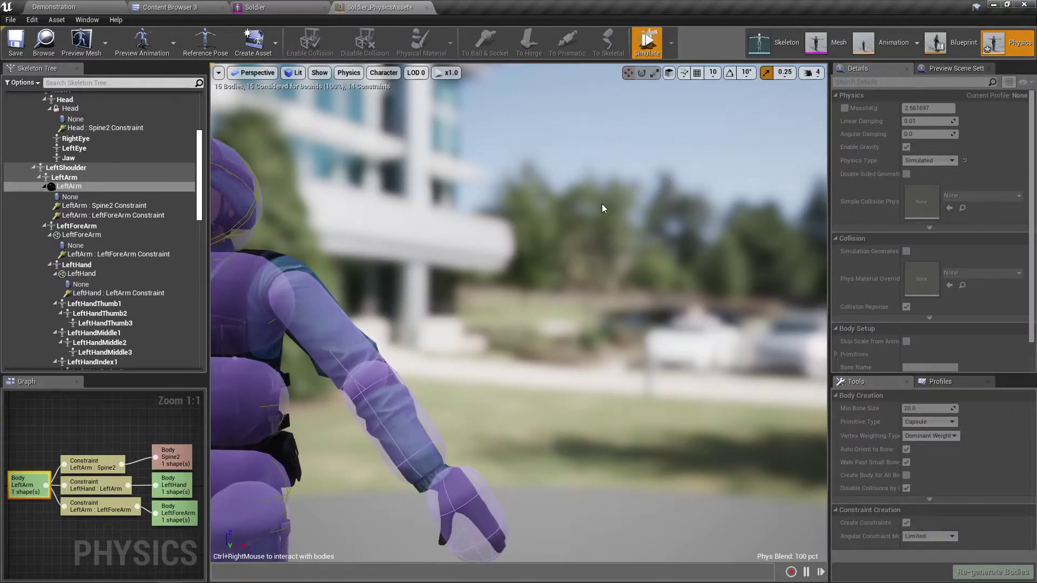
pyautogui.click(647, 41)
# Step: Shorten and thin the RightArm capsule and move it to fit only the right upper arm
pyautogui.moveTo(519, 312); pyautogui.dragTo(435, 313, button='right')
pyautogui.moveTo(576, 244)
pyautogui.mouseDown(button='right')
pyautogui.moveTo(636, 238)
pyautogui.moveTo(573, 237)
pyautogui.mouseUp(button='right')
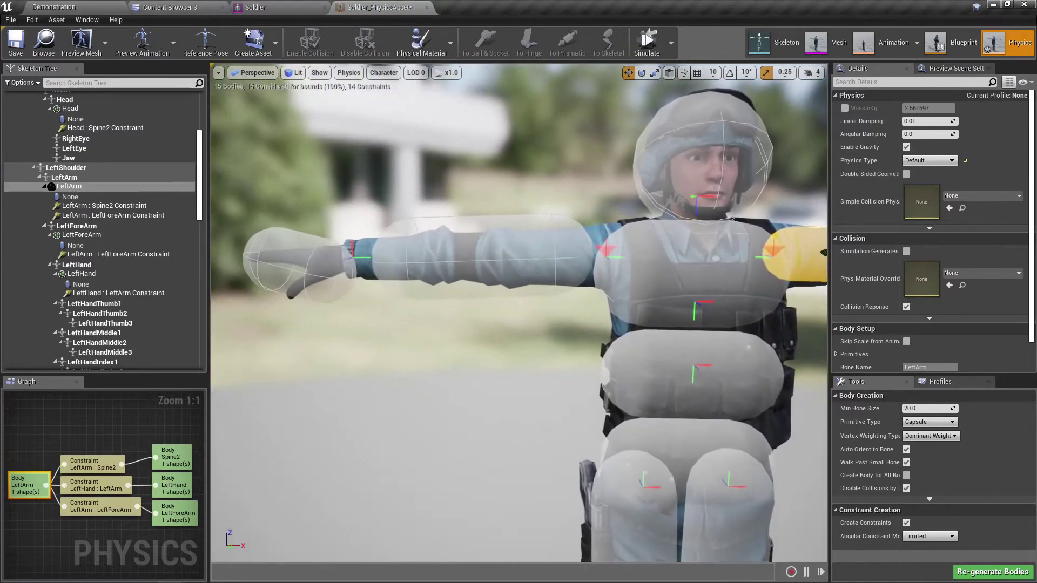
pyautogui.click(468, 257)
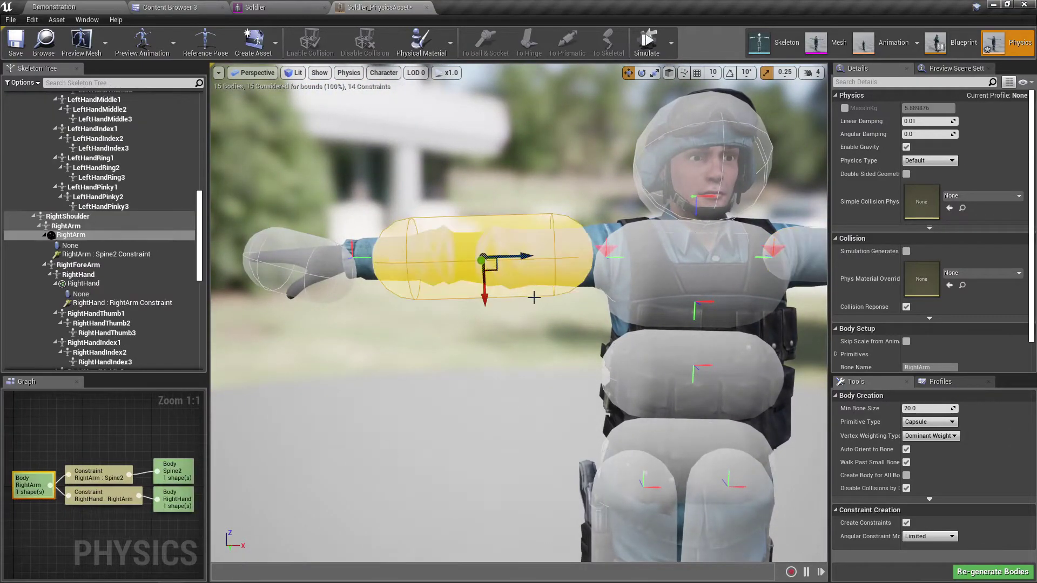
pyautogui.moveTo(518, 256); pyautogui.dragTo(538, 360)
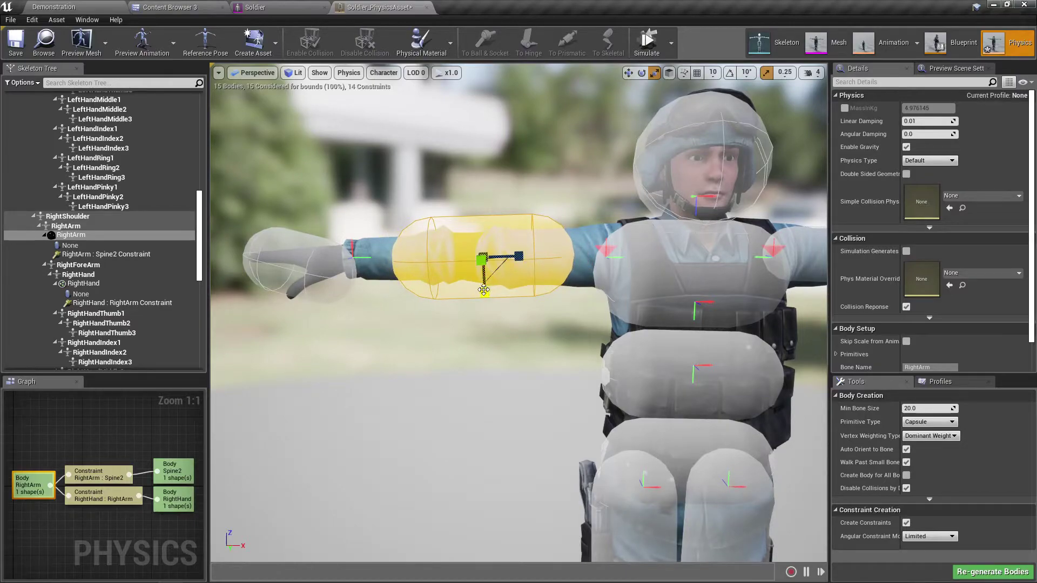
pyautogui.moveTo(484, 293); pyautogui.dragTo(581, 260)
pyautogui.scroll(1, 608, 289)
pyautogui.scroll(-3, 608, 289)
pyautogui.moveTo(576, 263); pyautogui.dragTo(530, 278, button='middle')
pyautogui.scroll(5, 577, 263)
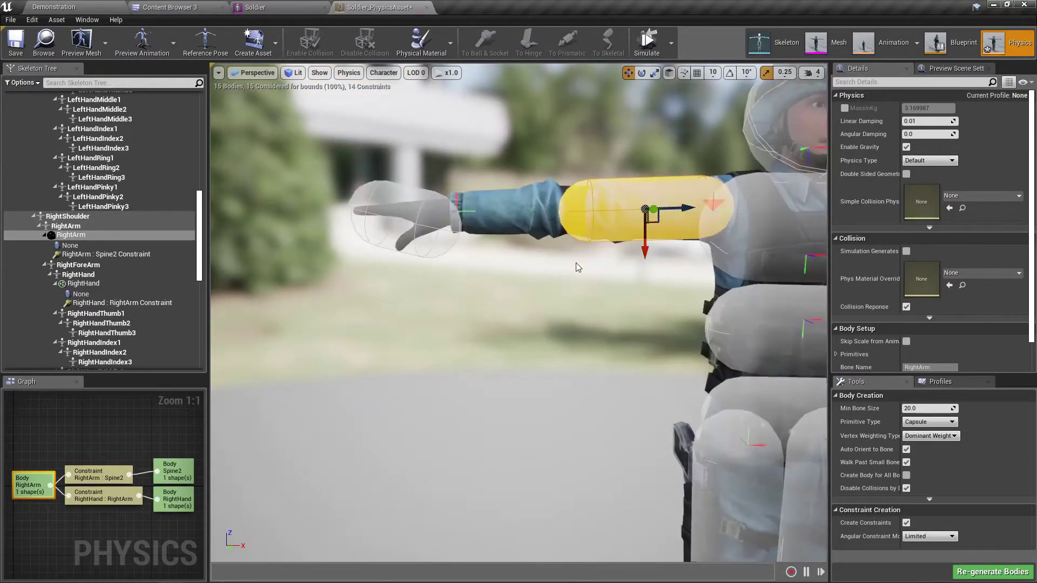
# Step: Rotate the RightHand body in the perspective view to line up with the character's right hand, and clear the selection
pyautogui.scroll(-4, 578, 267)
pyautogui.click(466, 256)
pyautogui.press('e')
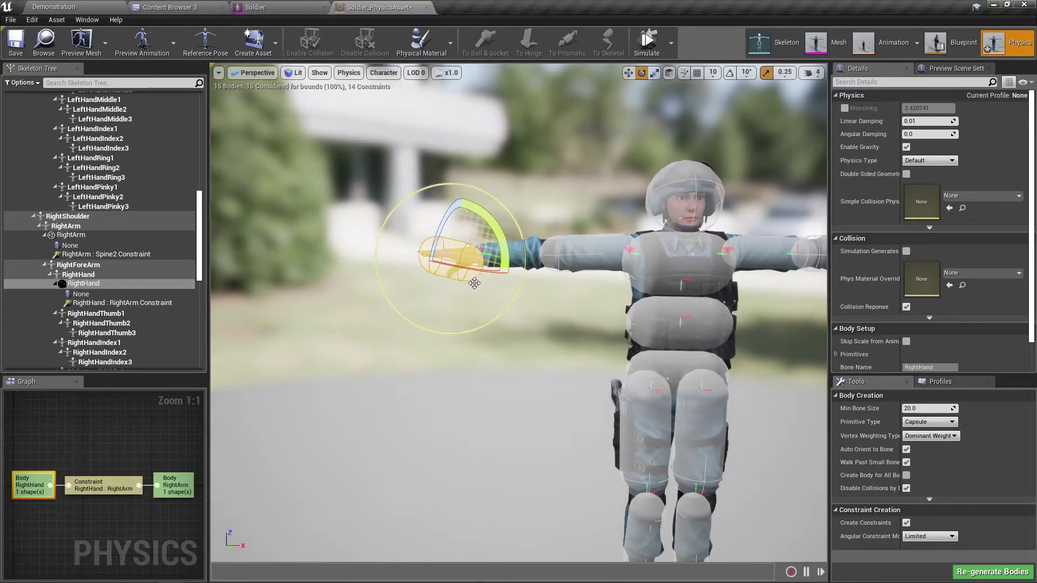
pyautogui.moveTo(487, 240); pyautogui.dragTo(511, 284)
pyautogui.scroll(3, 520, 283)
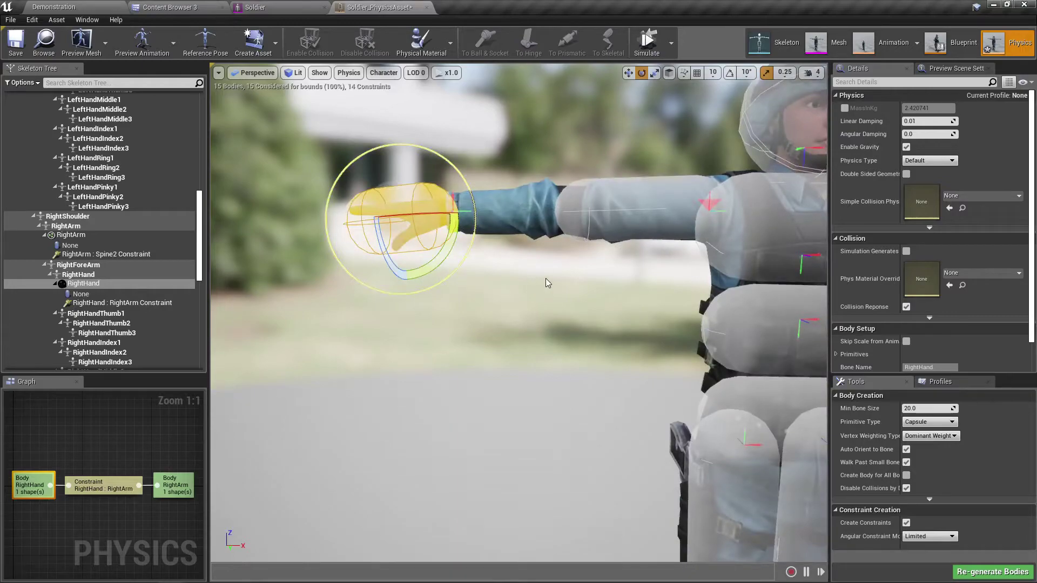
pyautogui.click(538, 272)
pyautogui.moveTo(539, 273); pyautogui.dragTo(707, 267, button='right')
pyautogui.moveTo(519, 251); pyautogui.dragTo(494, 249, button='right')
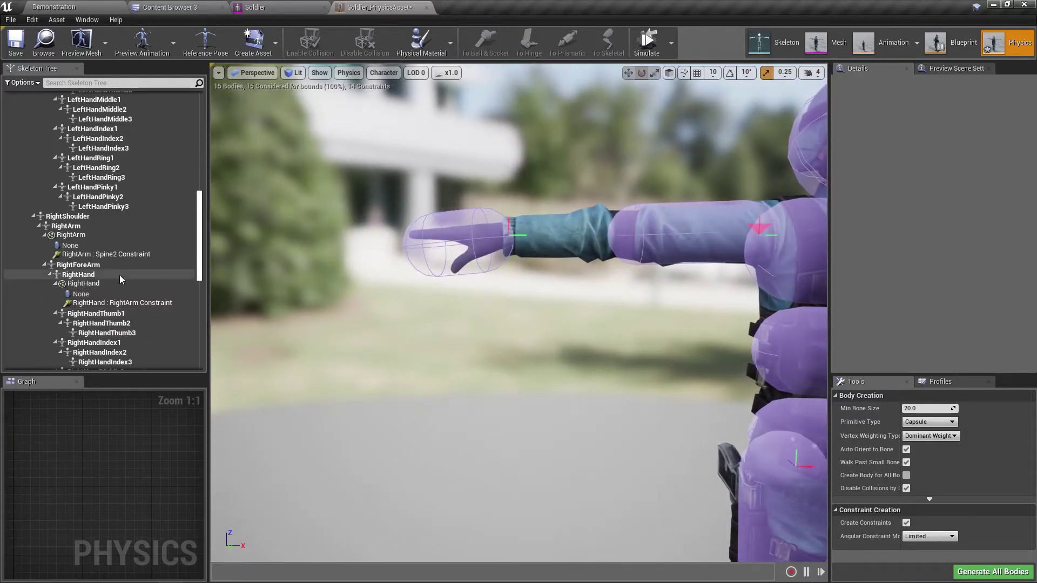
# Step: Add a capsule shape to the RightForeArm bone
pyautogui.scroll(-3, 120, 278)
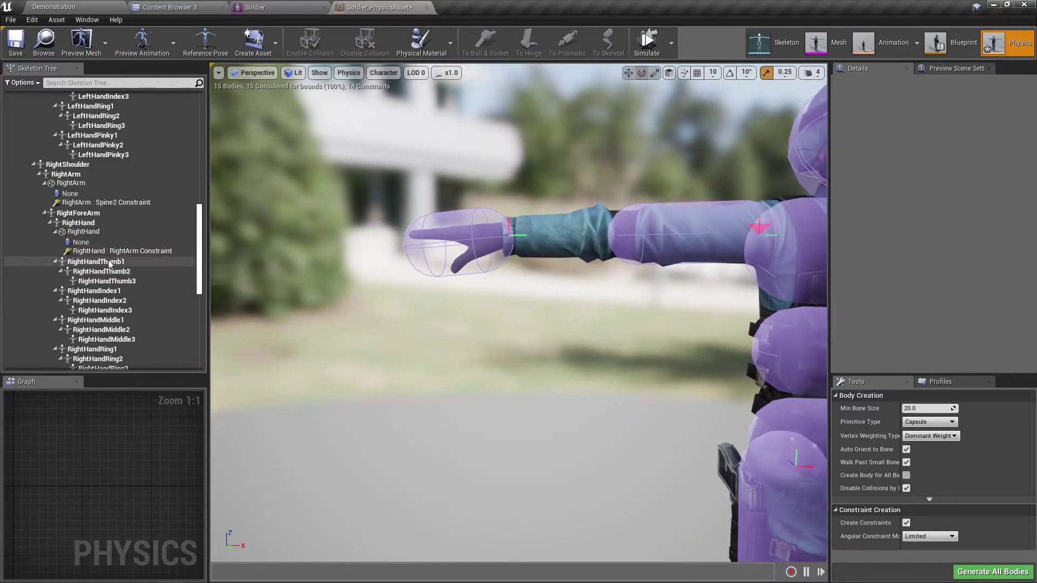
pyautogui.click(89, 215)
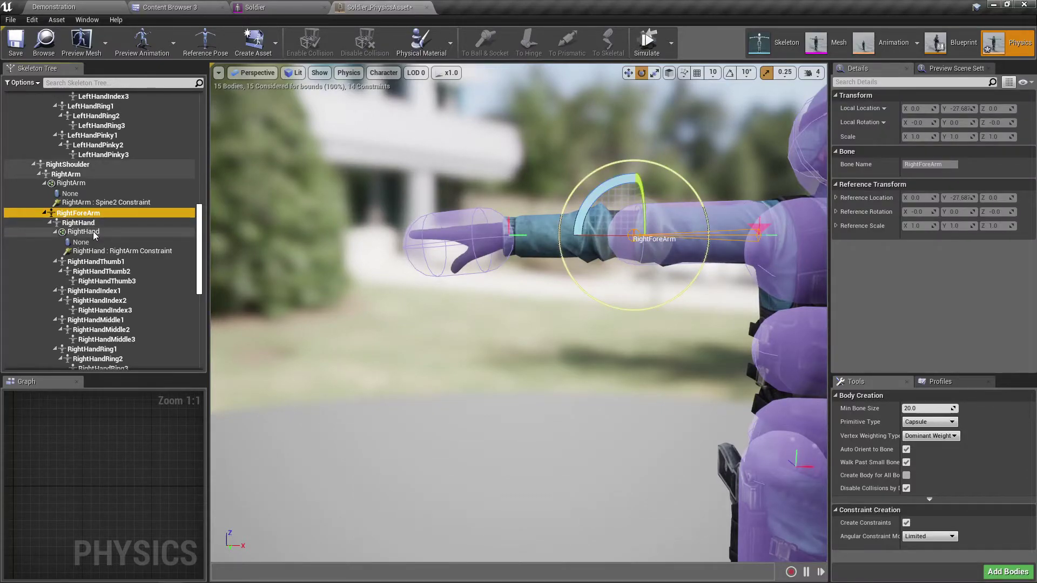
pyautogui.click(87, 224)
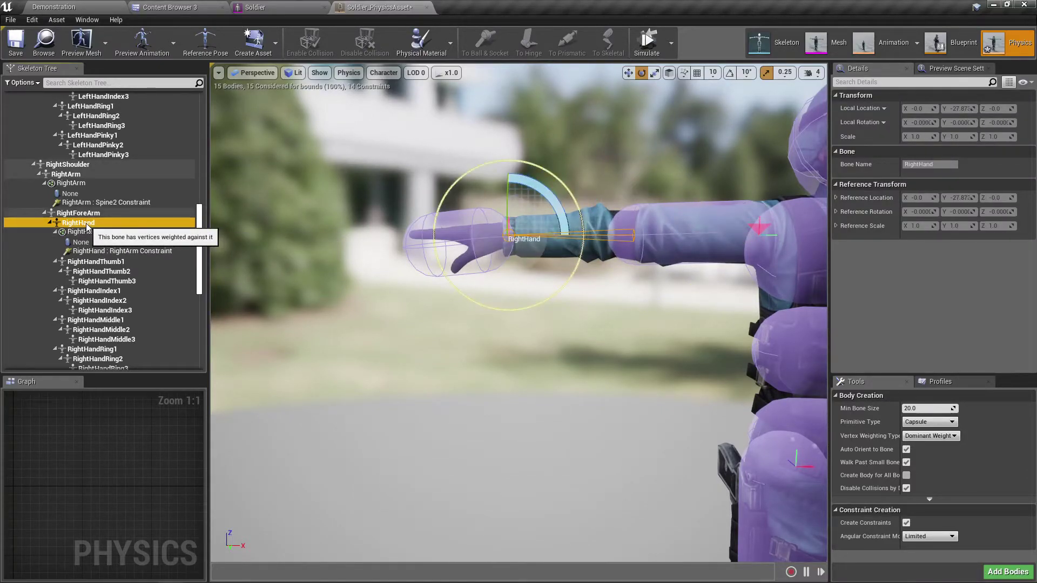
pyautogui.click(84, 214)
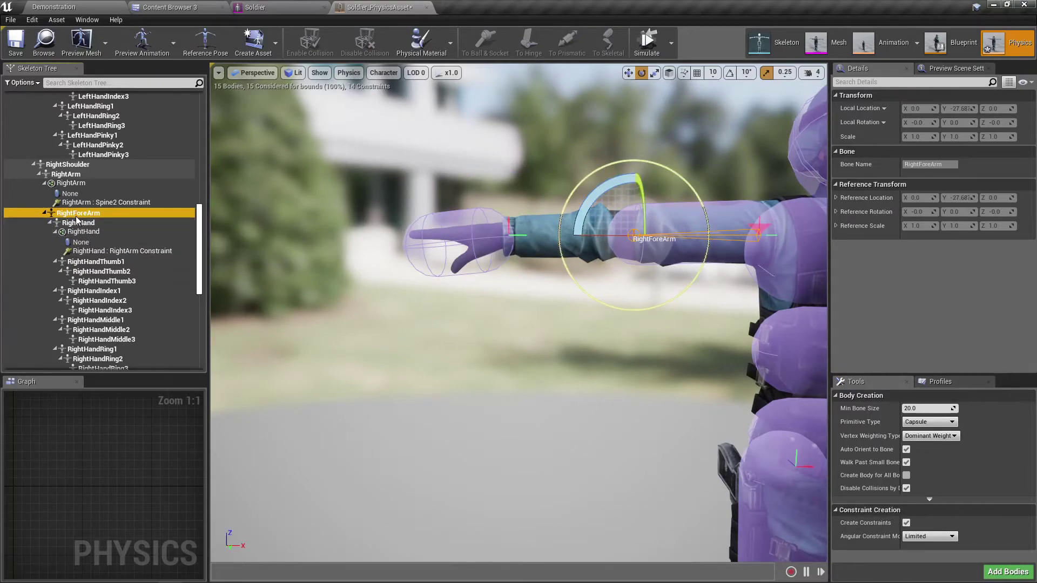
pyautogui.rightClick(76, 216)
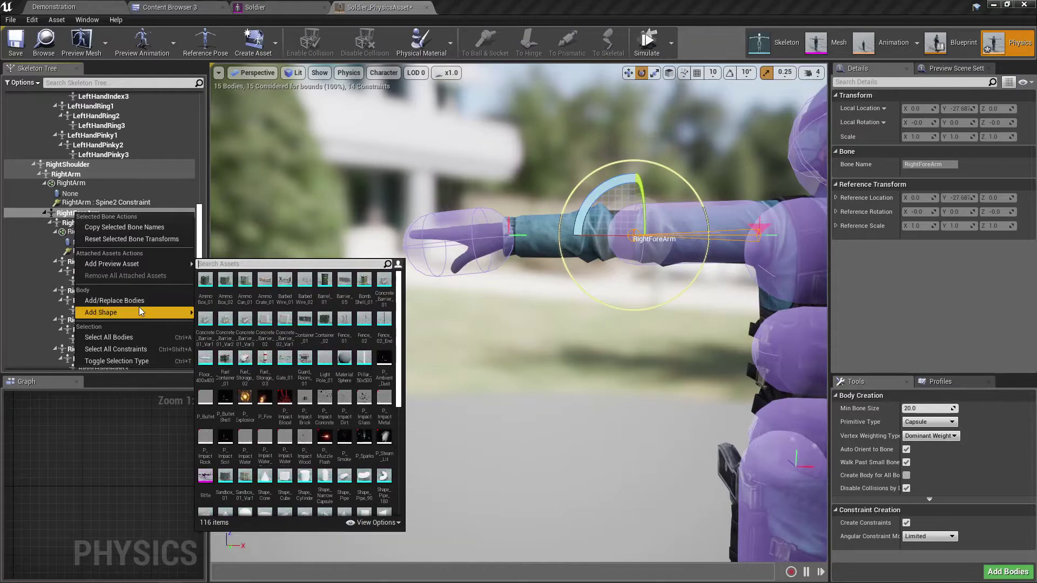
pyautogui.moveTo(138, 310)
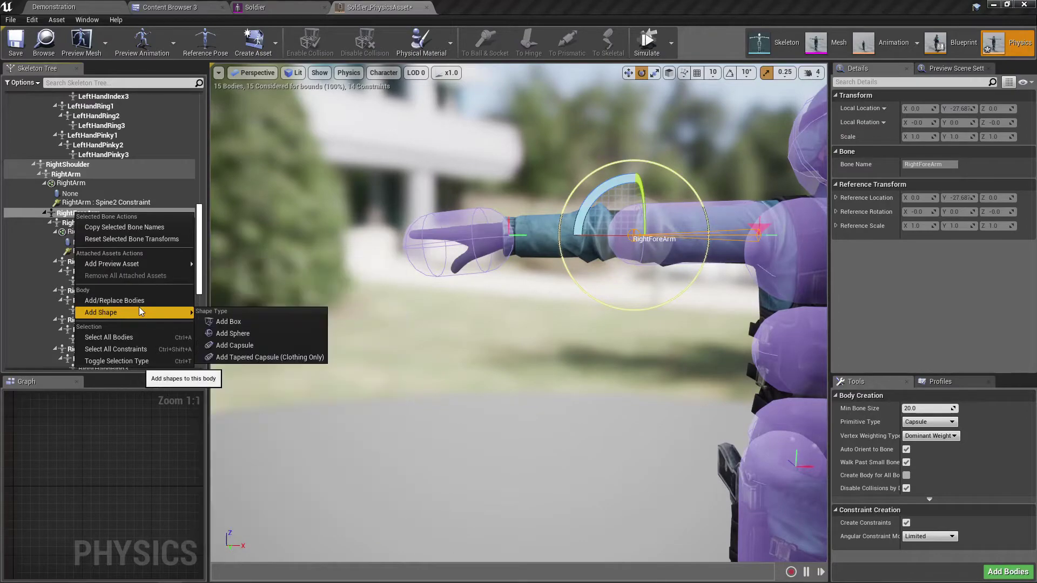
pyautogui.click(250, 345)
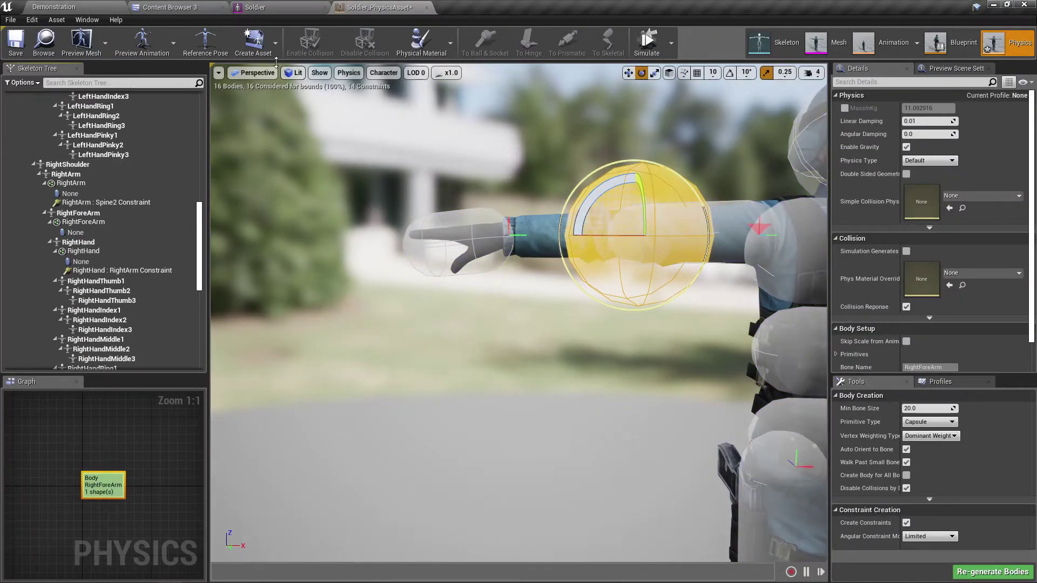
# Step: In the top wireframe view, thin the RightForeArm capsule, turn it along the arm, and move it onto the forearm
pyautogui.click(254, 73)
pyautogui.click(268, 107)
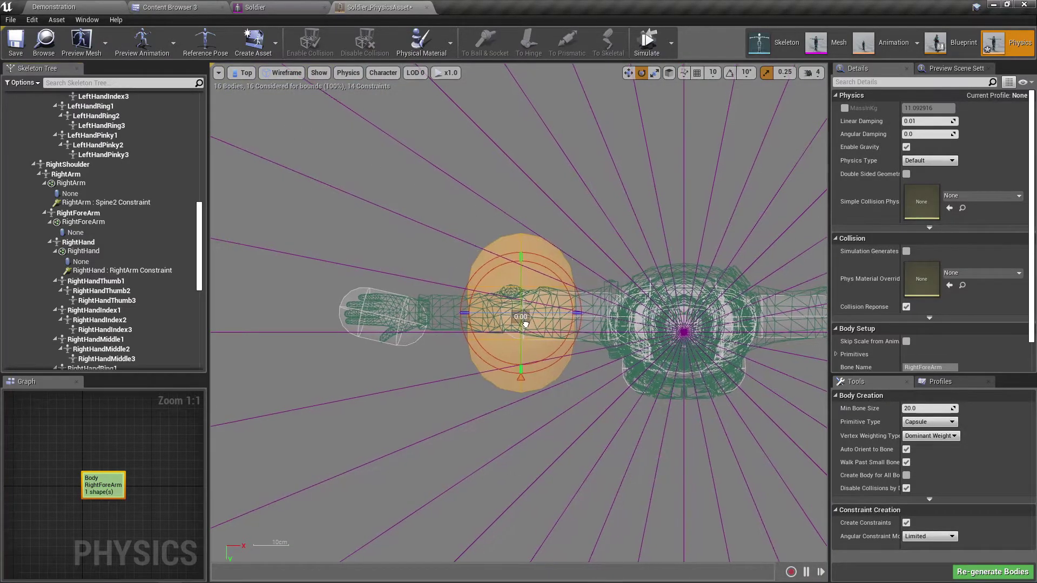
pyautogui.press('r')
pyautogui.moveTo(553, 315); pyautogui.dragTo(521, 316)
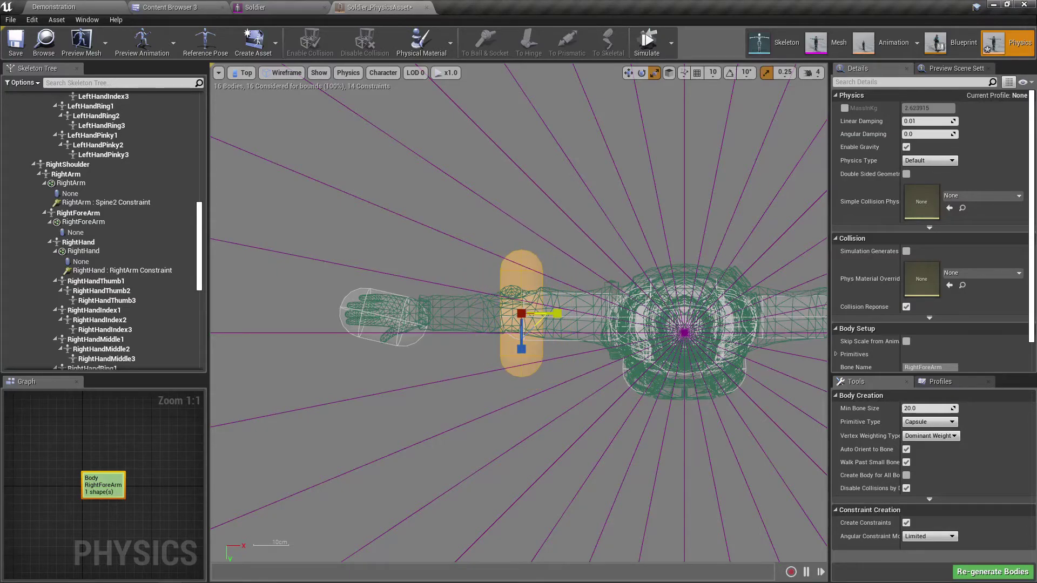
pyautogui.press('e')
pyautogui.moveTo(522, 372); pyautogui.dragTo(566, 360)
pyautogui.press('w')
pyautogui.moveTo(561, 312); pyautogui.dragTo(508, 319)
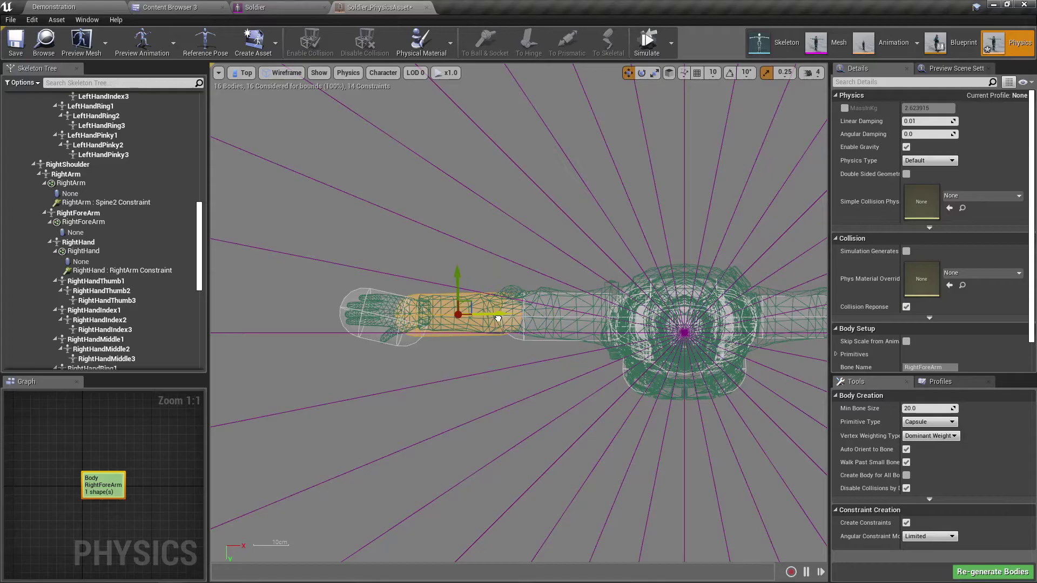
# Step: Shorten and slim the RightForeArm capsule to fit the forearm between the wrist and the elbow
pyautogui.scroll(5, 497, 318)
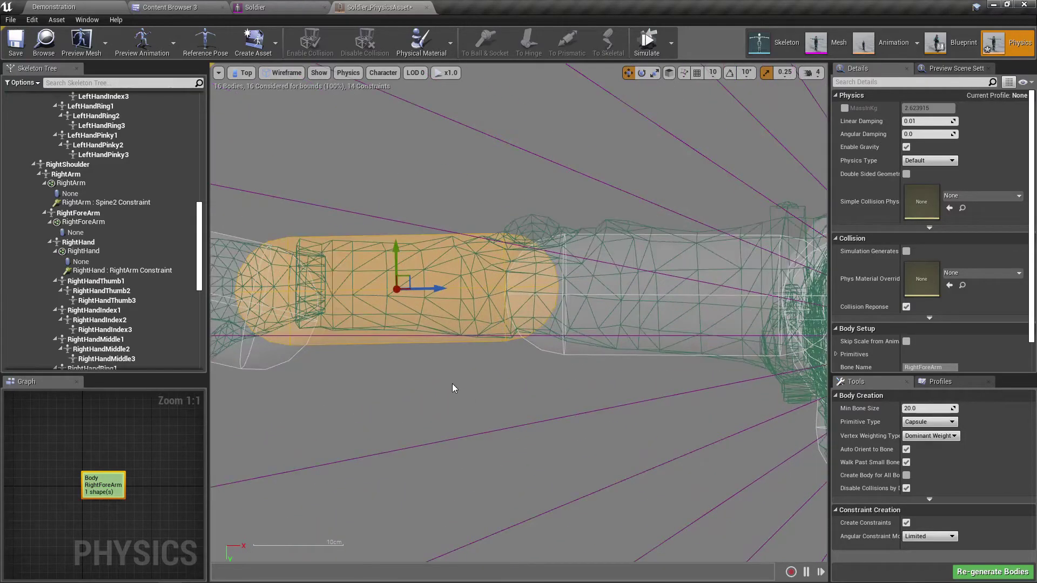
pyautogui.moveTo(432, 288); pyautogui.dragTo(387, 289)
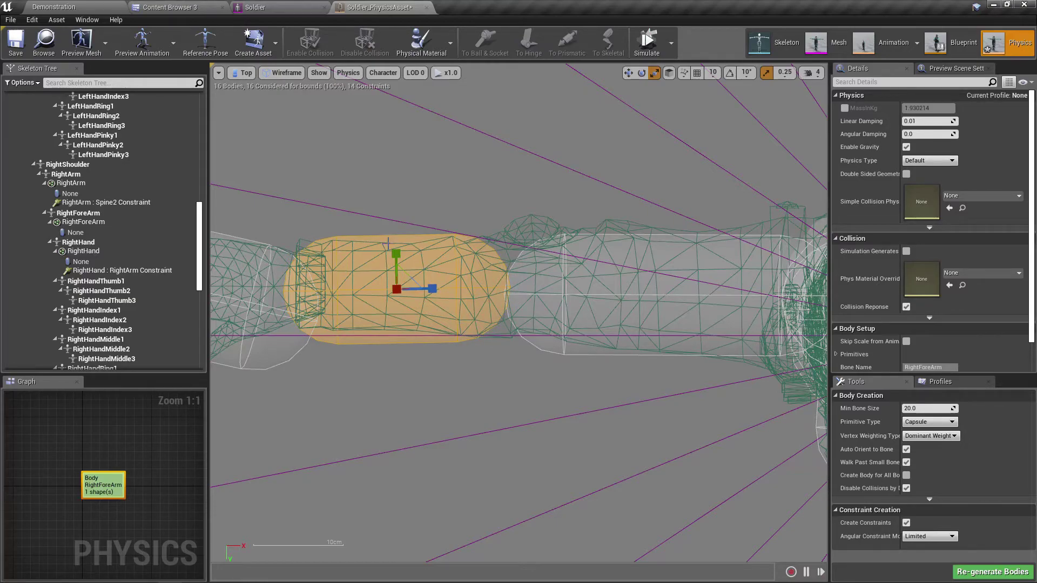
pyautogui.moveTo(396, 256); pyautogui.dragTo(396, 264)
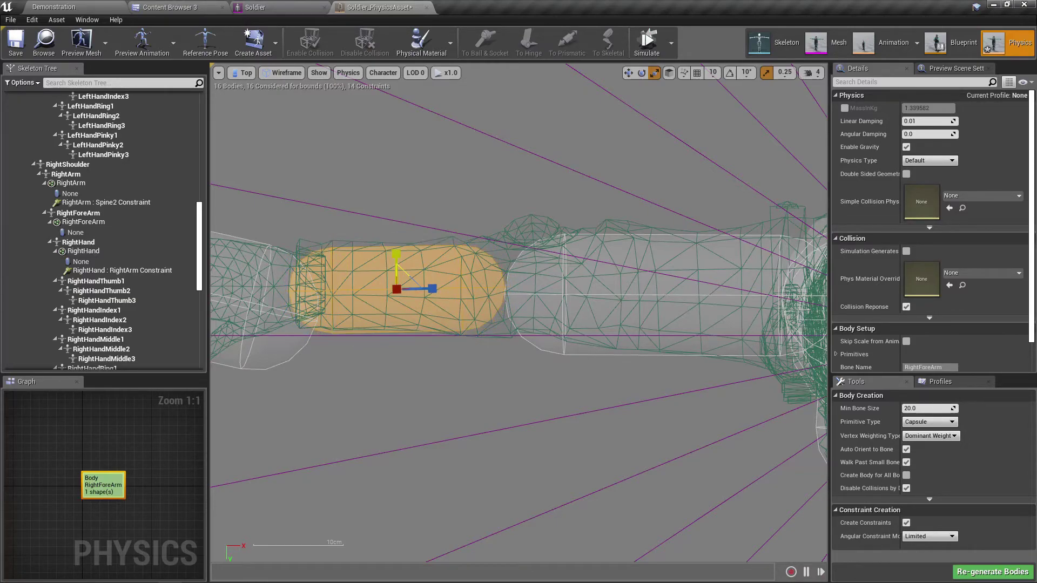
# Step: Rotate the RightHand body in the top view to align it with the hand and forearm
pyautogui.scroll(-2, 426, 401)
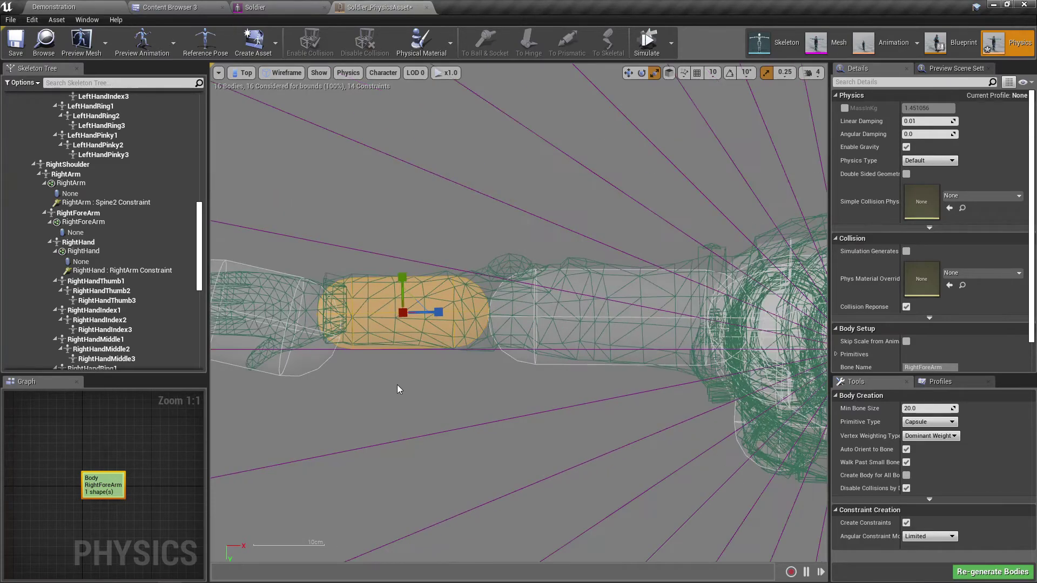
pyautogui.moveTo(353, 361); pyautogui.dragTo(435, 360, button='right')
pyautogui.click(366, 354)
pyautogui.press('e')
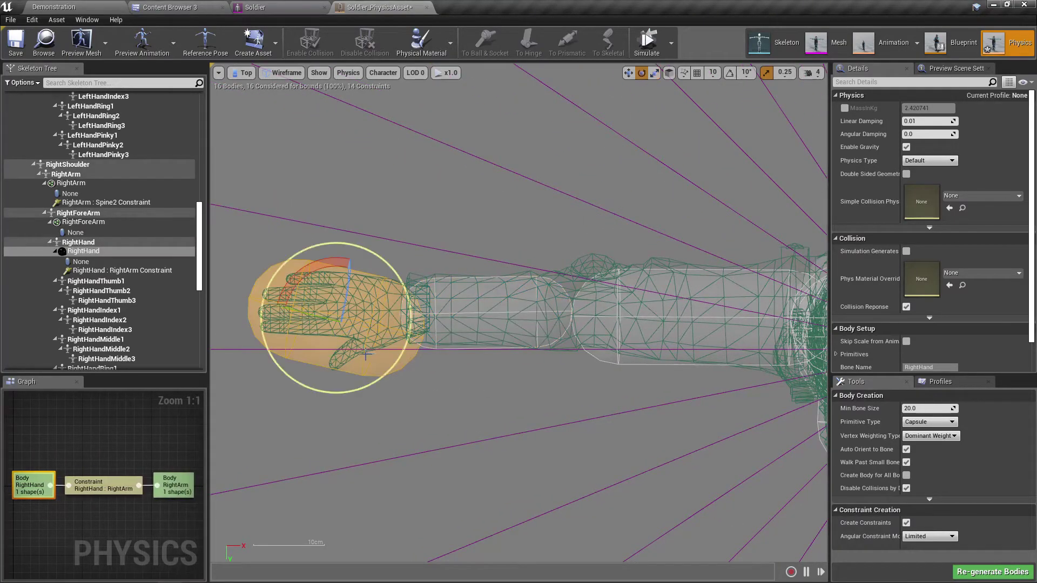
pyautogui.moveTo(321, 268); pyautogui.dragTo(343, 322)
pyautogui.press('w')
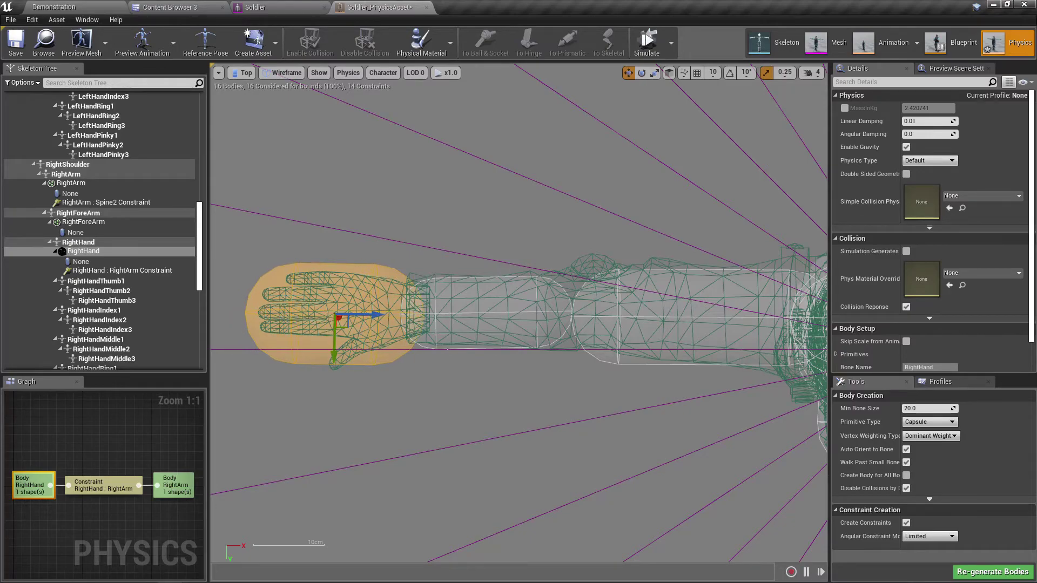
pyautogui.scroll(-5, 474, 360)
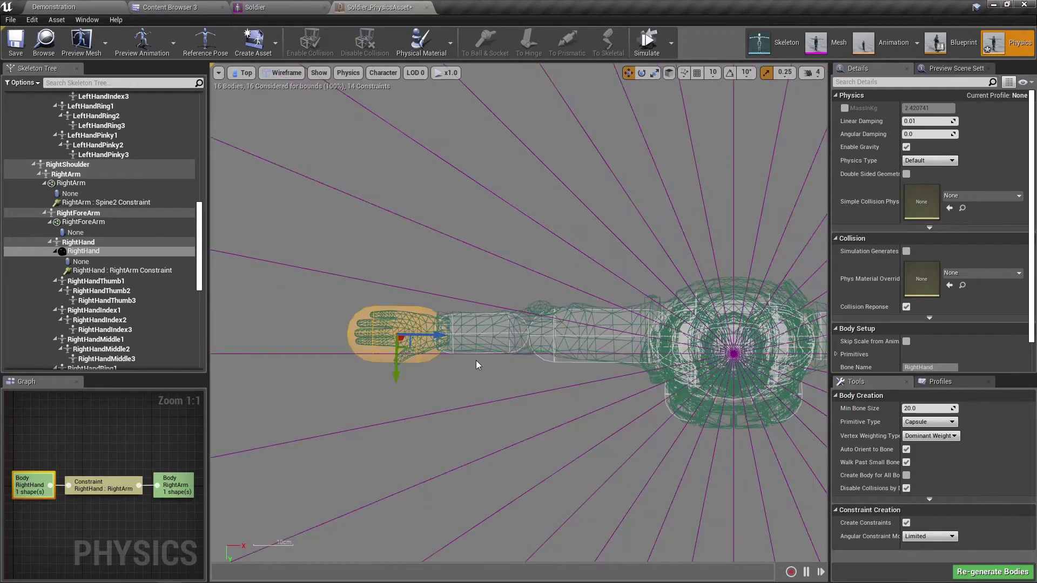
# Step: Create a constraint between the RightForeArm body and the RightArm body
pyautogui.click(435, 319)
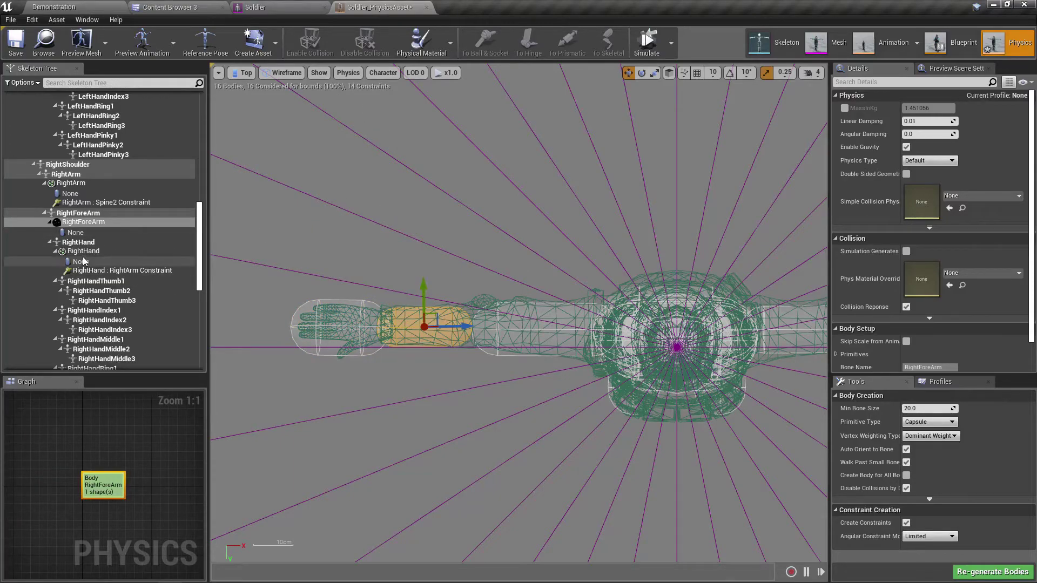
pyautogui.rightClick(85, 222)
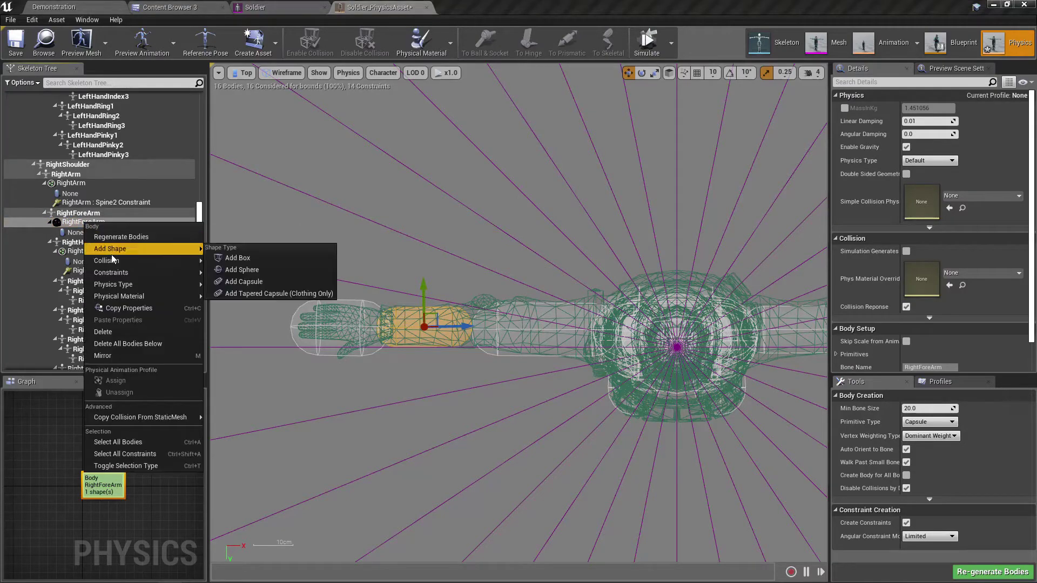
pyautogui.moveTo(136, 275)
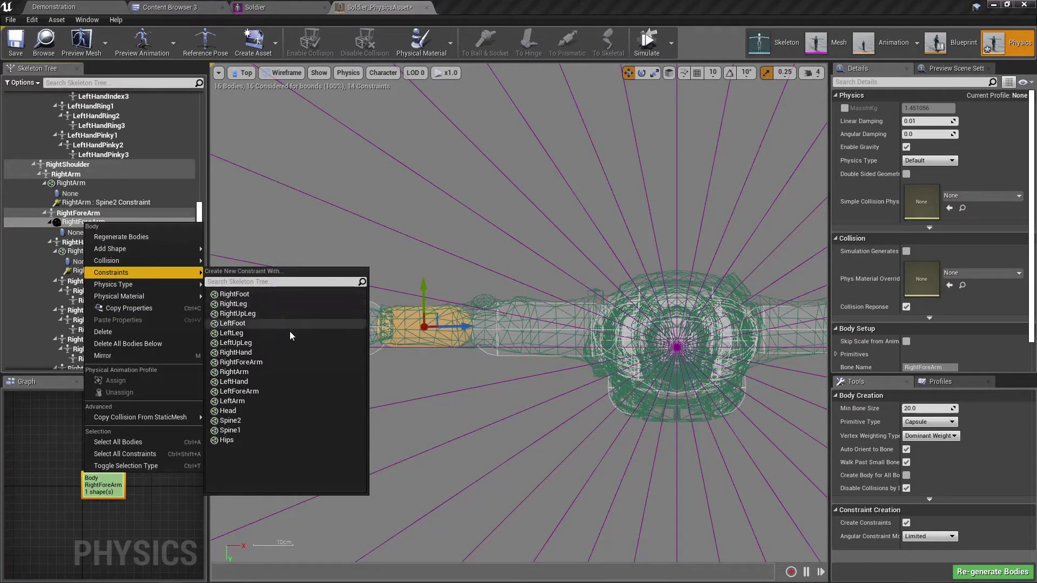
pyautogui.click(252, 368)
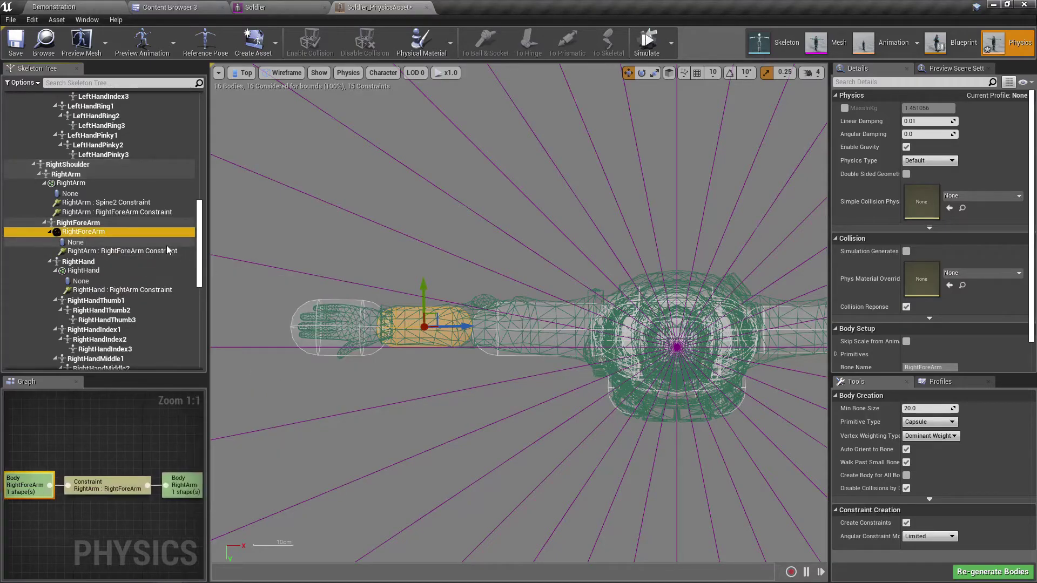
# Step: Move the RightArm : RightForeArm constraint from the shoulder to the right elbow
pyautogui.scroll(2, 455, 317)
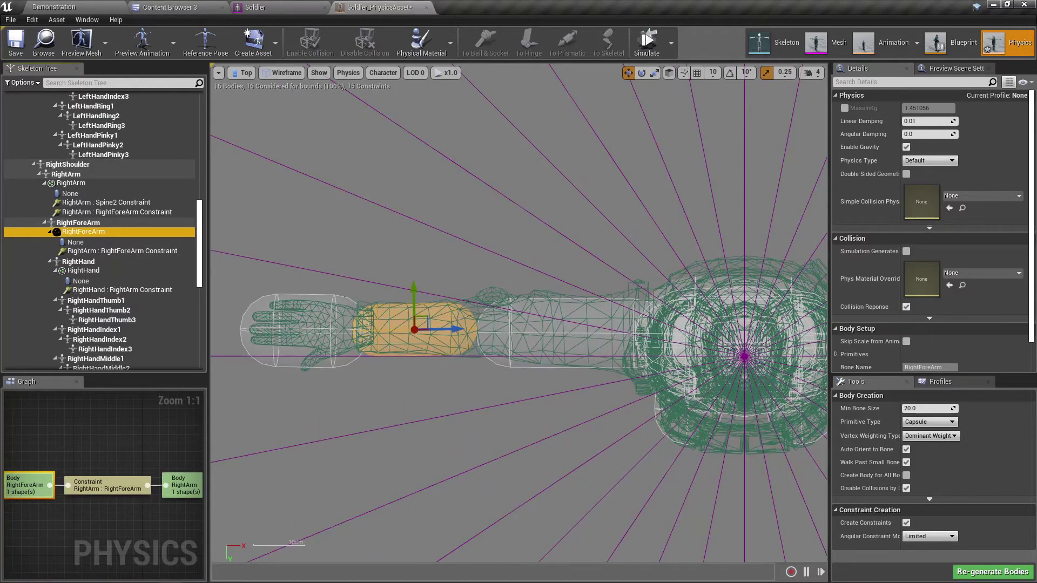
pyautogui.click(106, 250)
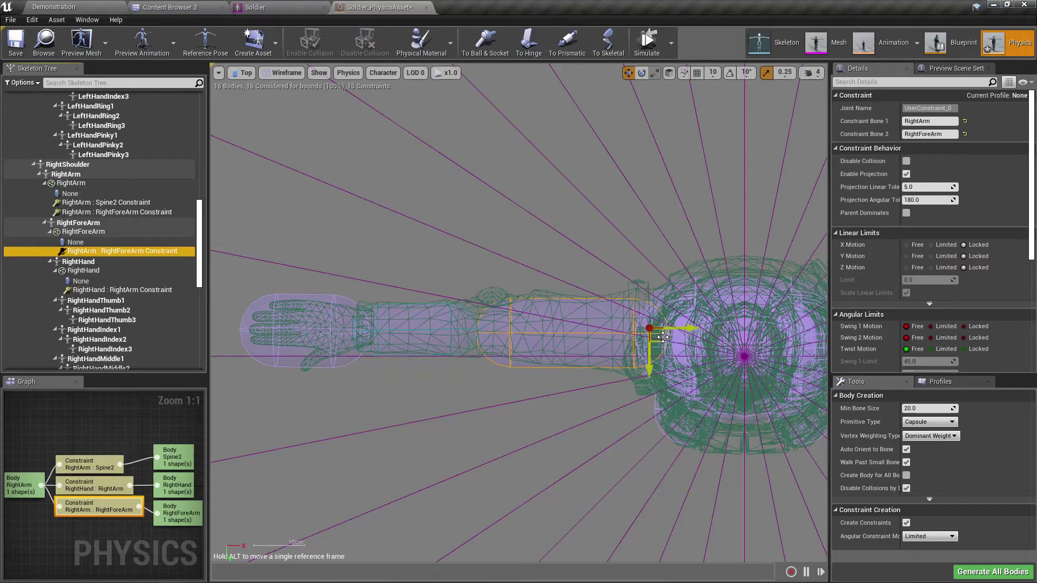
pyautogui.click(108, 252)
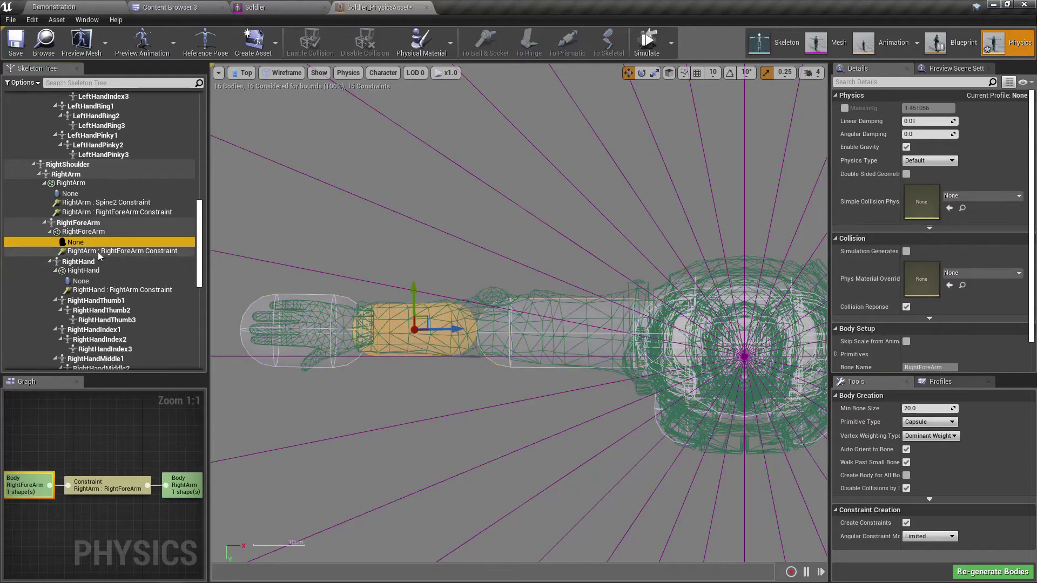
pyautogui.click(110, 252)
pyautogui.moveTo(685, 328); pyautogui.dragTo(548, 328)
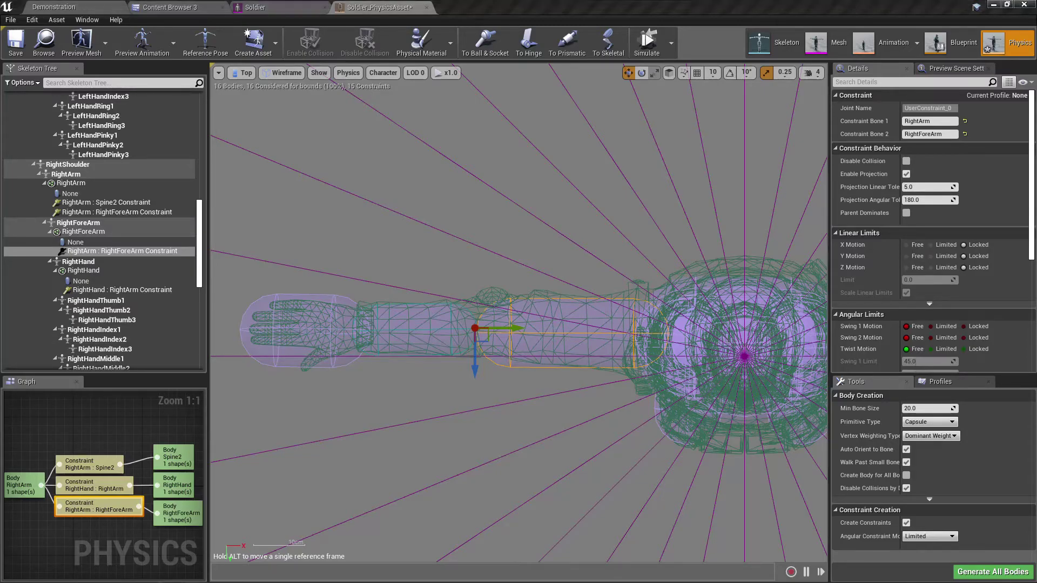
# Step: Set the elbow constraint's Swing 1, Swing 2 and Twist motions to Limited, with each limit at 5.0
pyautogui.click(930, 326)
pyautogui.click(930, 337)
pyautogui.click(930, 349)
pyautogui.scroll(-2, 934, 360)
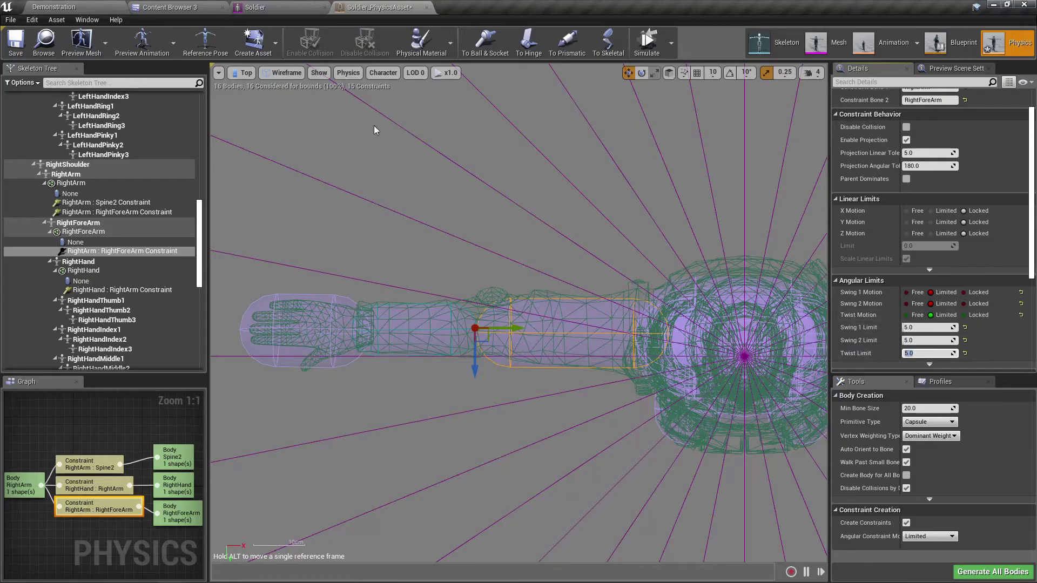
# Step: Return to the perspective view, deselect everything, and briefly run and stop the physics simulation on the whole soldier
pyautogui.click(243, 73)
pyautogui.click(253, 86)
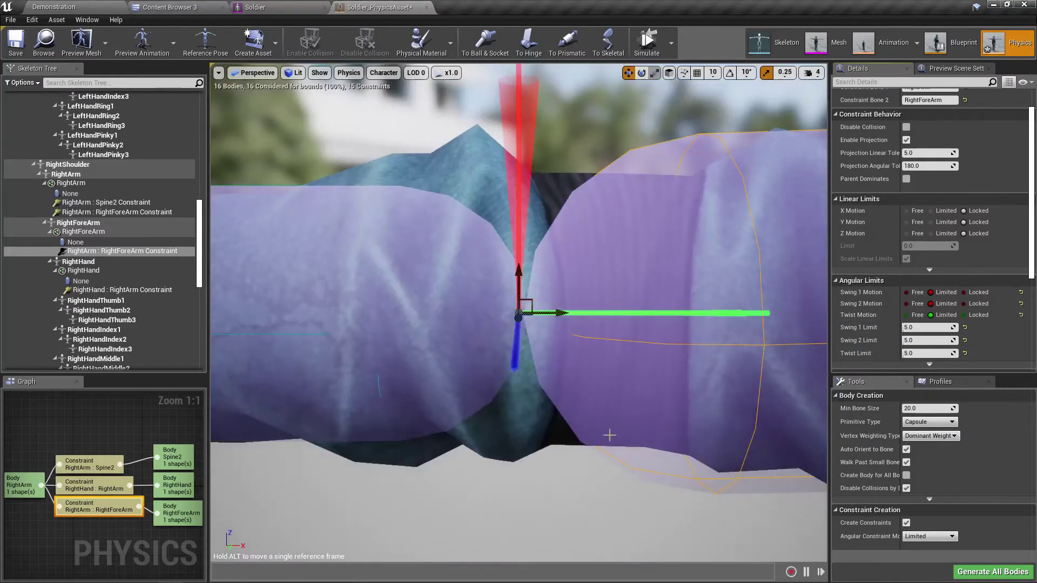
pyautogui.scroll(-10, 600, 421)
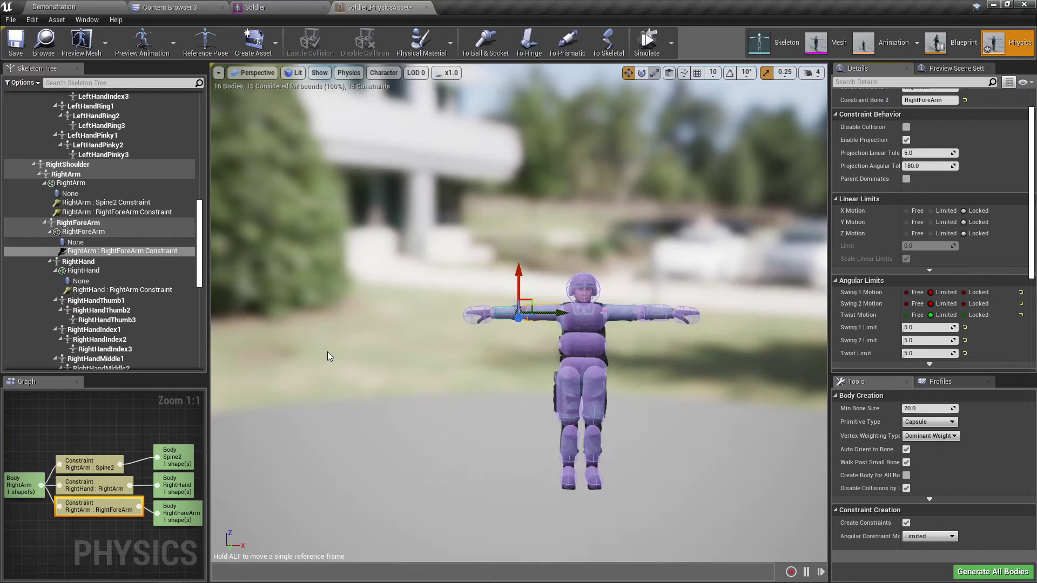
pyautogui.moveTo(308, 332); pyautogui.dragTo(368, 338, button='right')
pyautogui.scroll(2, 375, 335)
pyautogui.moveTo(375, 333); pyautogui.dragTo(354, 384, button='middle')
pyautogui.moveTo(355, 384); pyautogui.dragTo(319, 368)
pyautogui.click(319, 368)
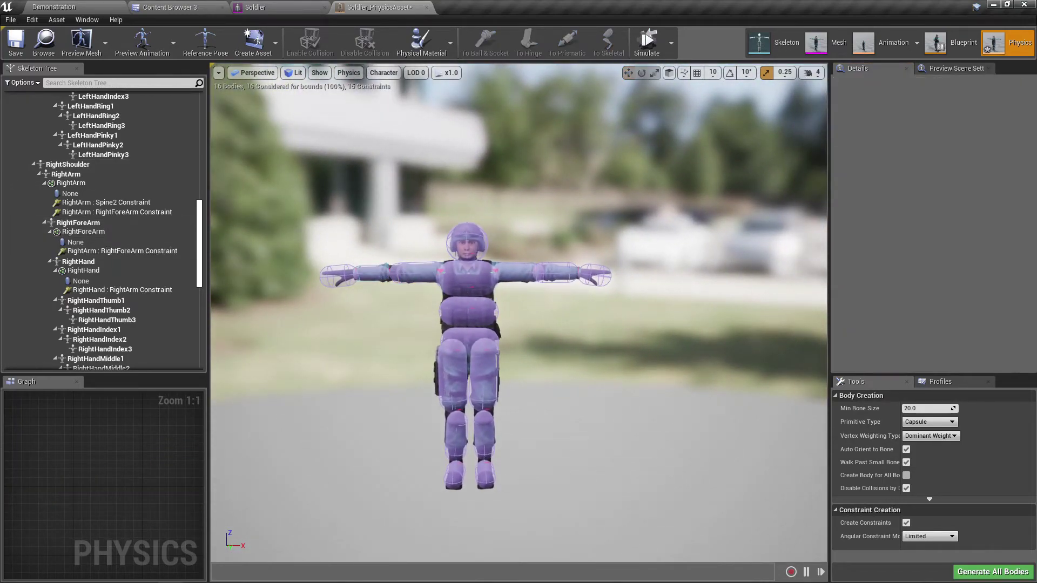
pyautogui.click(647, 44)
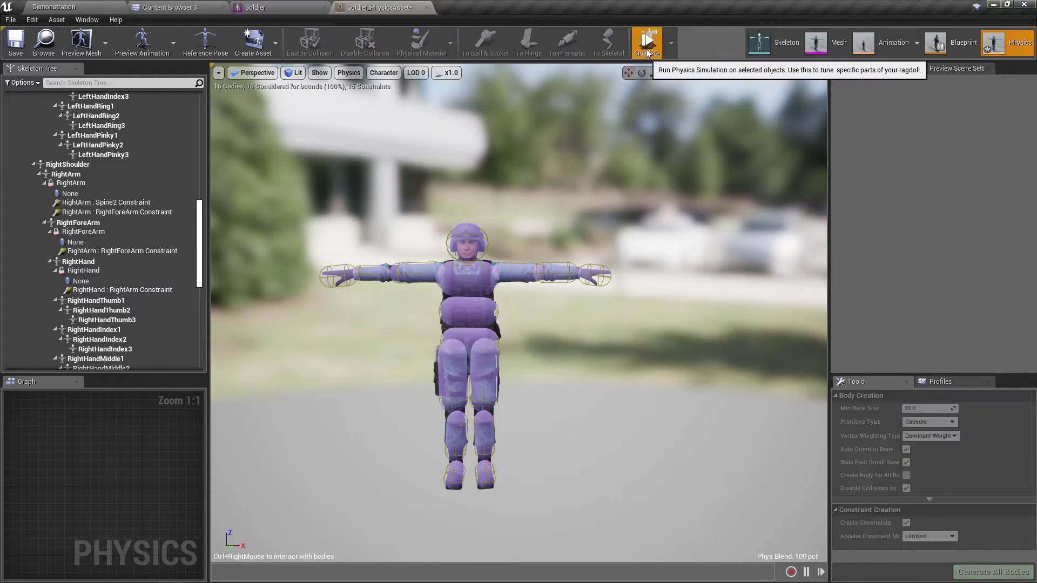
pyautogui.click(646, 43)
# Step: Select the Spine1 body at the waist and simulate it to check how both arms fall
pyautogui.scroll(4, 549, 304)
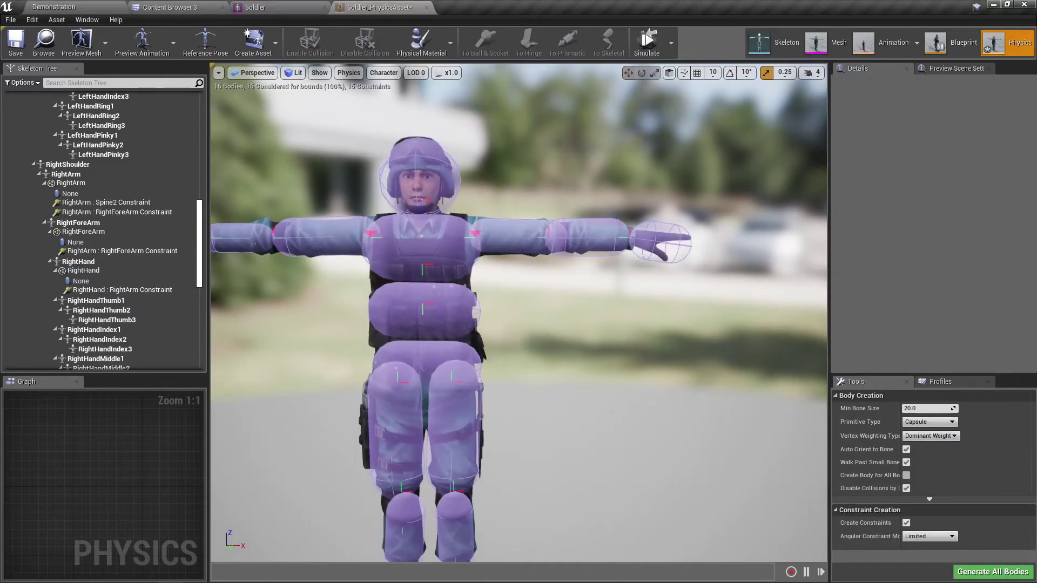
pyautogui.click(424, 310)
pyautogui.click(640, 40)
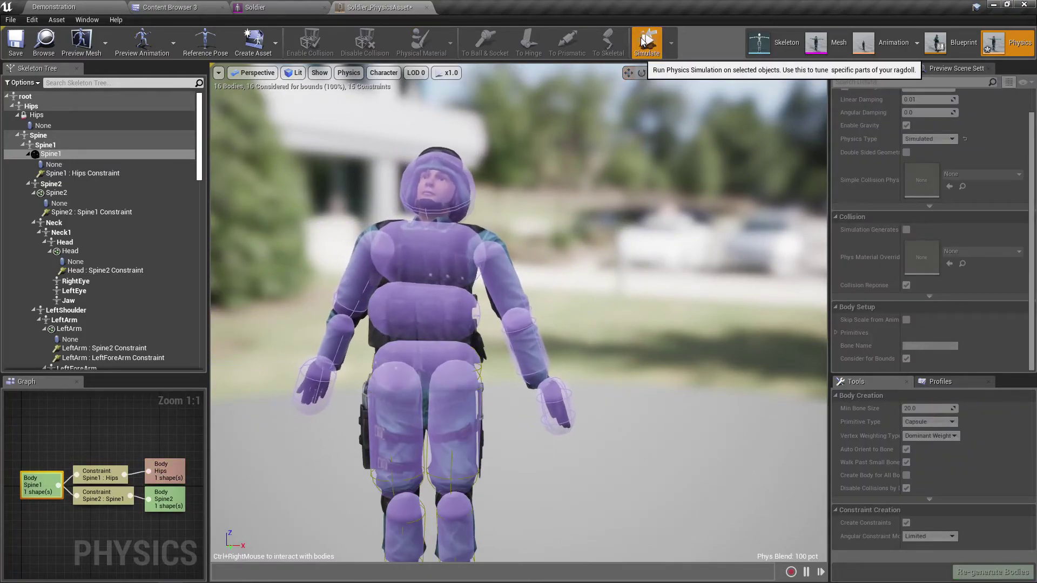
# Step: Stop the selected-body simulation, switch the simulation mode to all bodies, and watch the soldier ragdoll fall to the ground
pyautogui.click(641, 38)
pyautogui.click(671, 44)
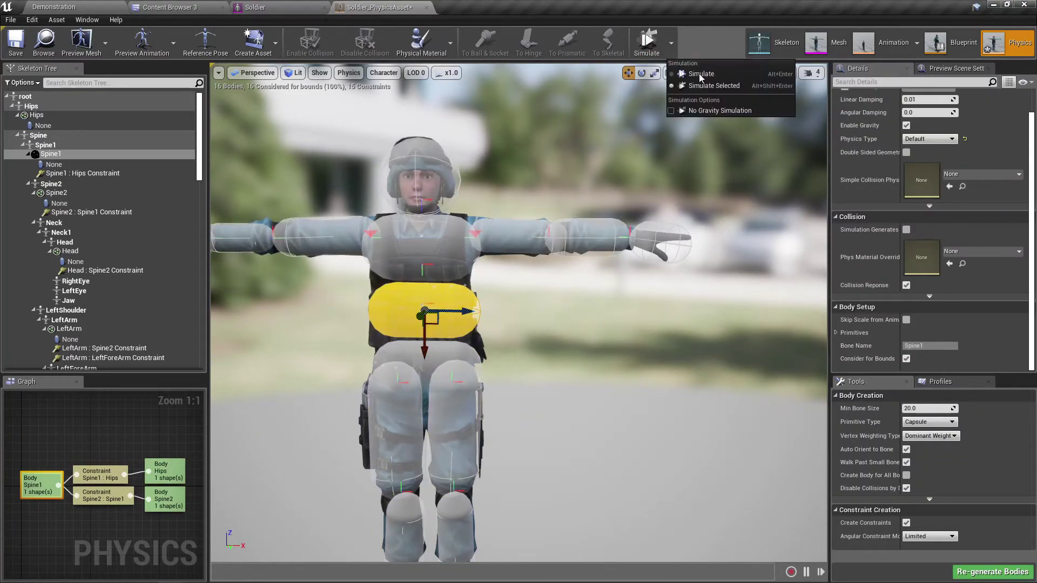
pyautogui.click(703, 76)
pyautogui.scroll(-5, 593, 241)
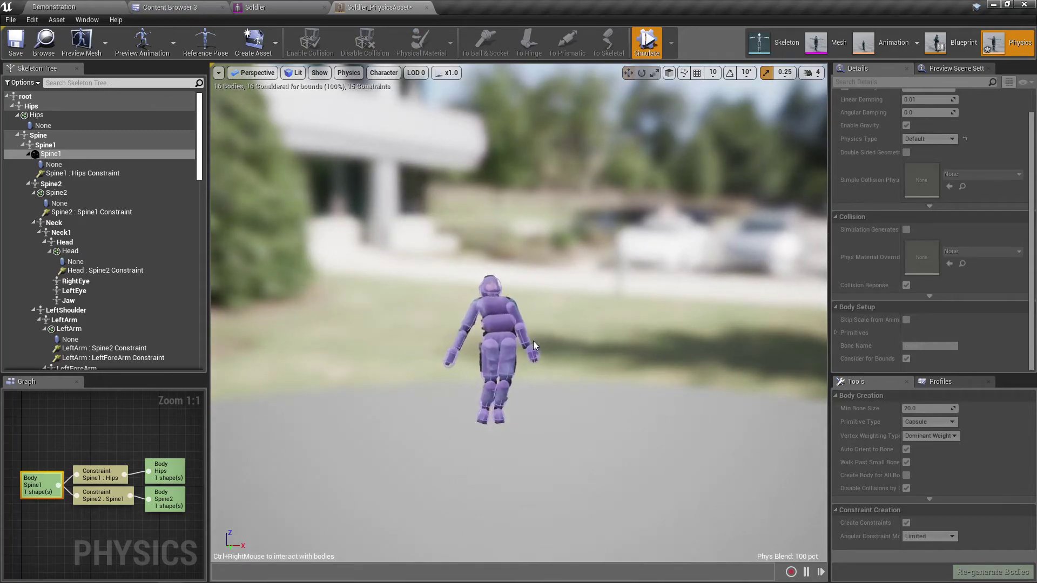
pyautogui.keyDown('ctrl'); pyautogui.moveTo(535, 340); pyautogui.dragTo(560, 381, button='right'); pyautogui.keyUp('ctrl')
pyautogui.scroll(5, 547, 349)
pyautogui.moveTo(541, 332); pyautogui.dragTo(512, 308, button='middle')
pyautogui.moveTo(543, 336); pyautogui.dragTo(576, 349, button='right')
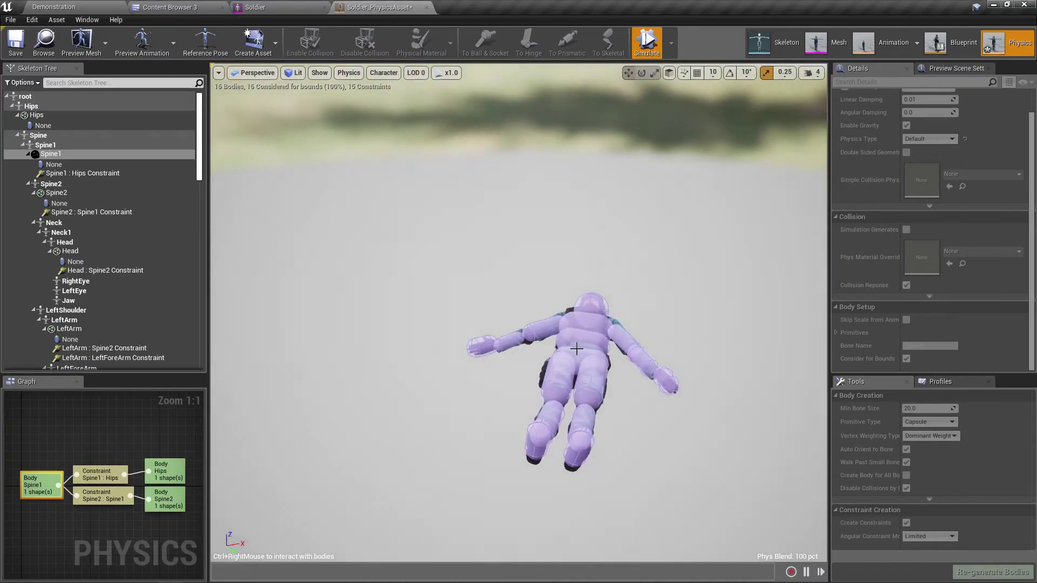
# Step: Restart the full-body simulation repeatedly to compare how the soldier lands, then stop it
pyautogui.click(645, 45)
pyautogui.click(646, 39)
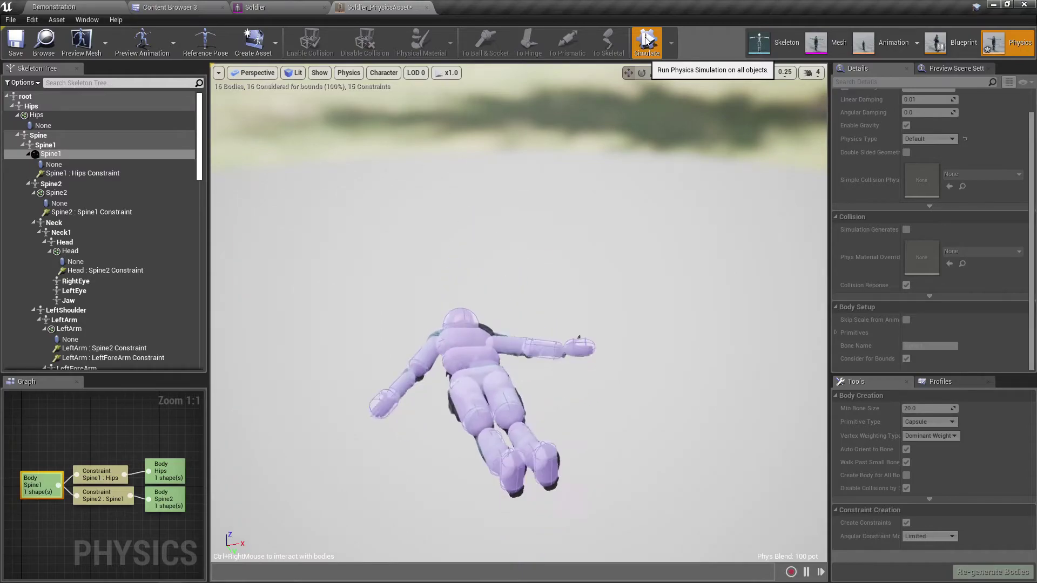
pyautogui.click(646, 42)
pyautogui.click(646, 42)
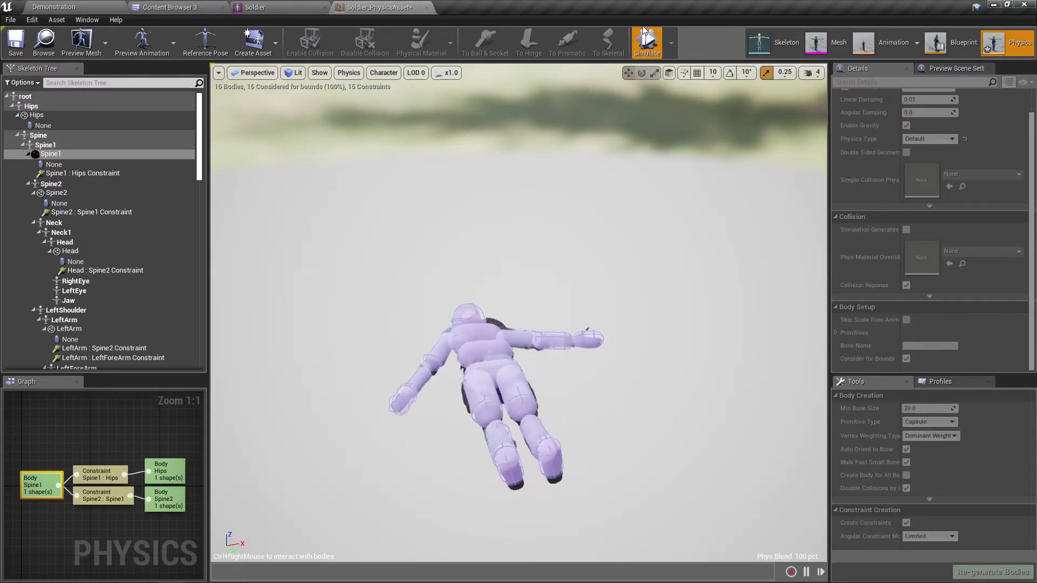
pyautogui.click(645, 37)
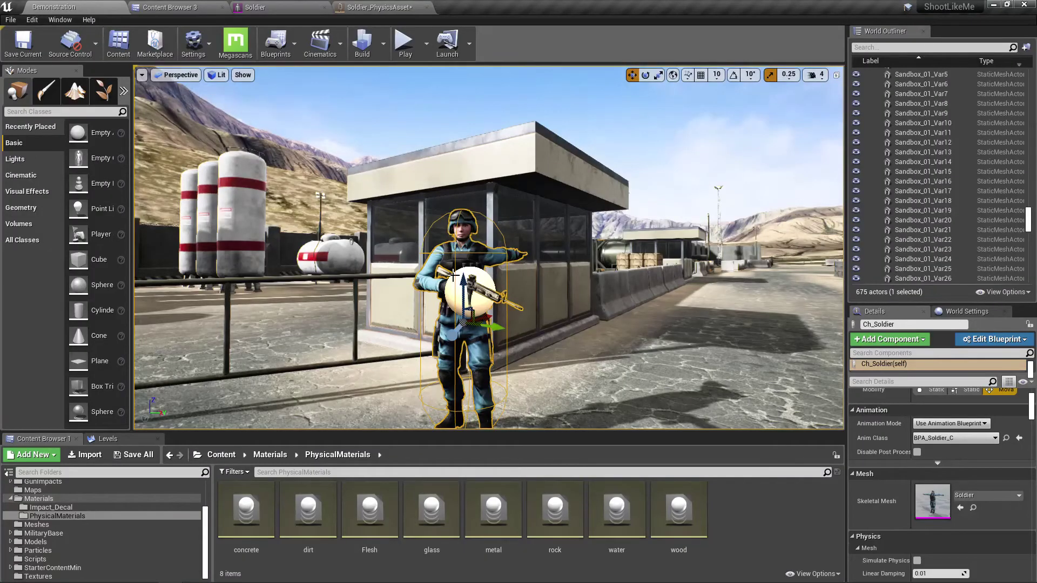
# Step: In the Demonstration level, back the camera away from the soldier and start a full-screen play test
pyautogui.press('s')
pyautogui.moveTo(453, 276); pyautogui.dragTo(431, 330, button='right')
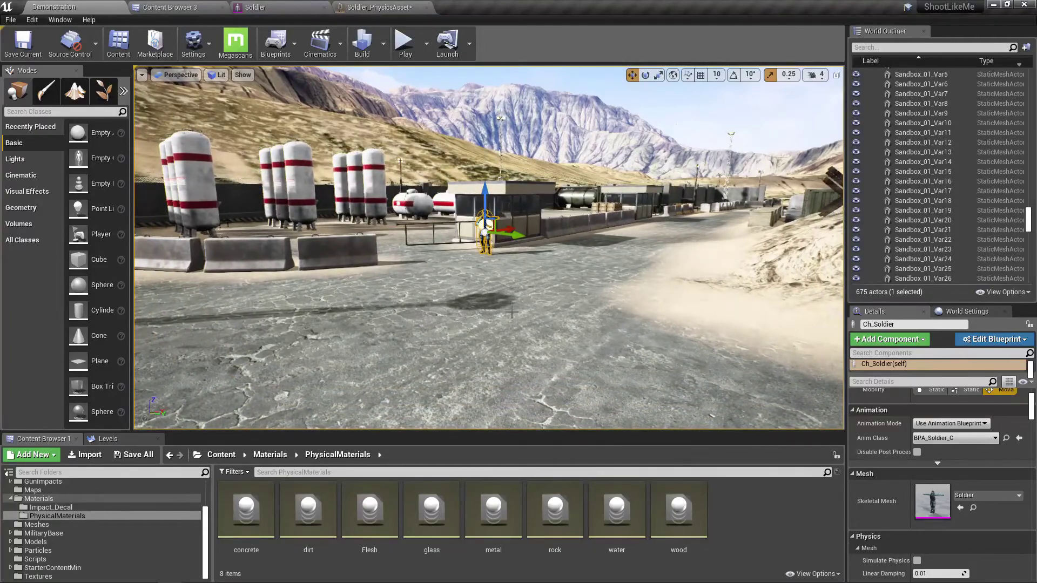
pyautogui.press('F11')
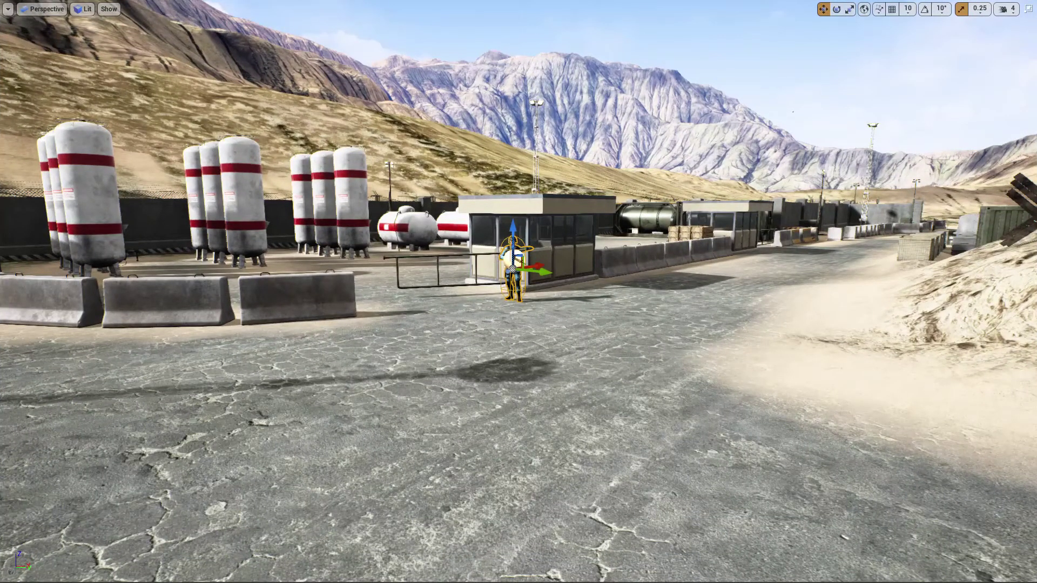
pyautogui.hotkey('alt', 'p')
# Step: Run up to the soldier by the gate, aim, and shoot him to trigger his ragdoll
pyautogui.rightClick(518, 291)
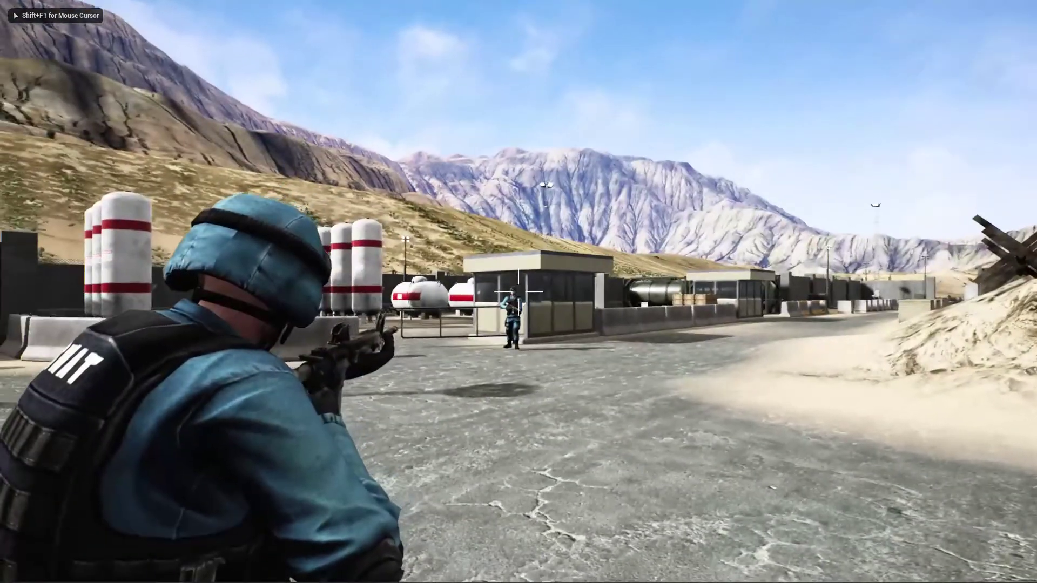
pyautogui.press('w')
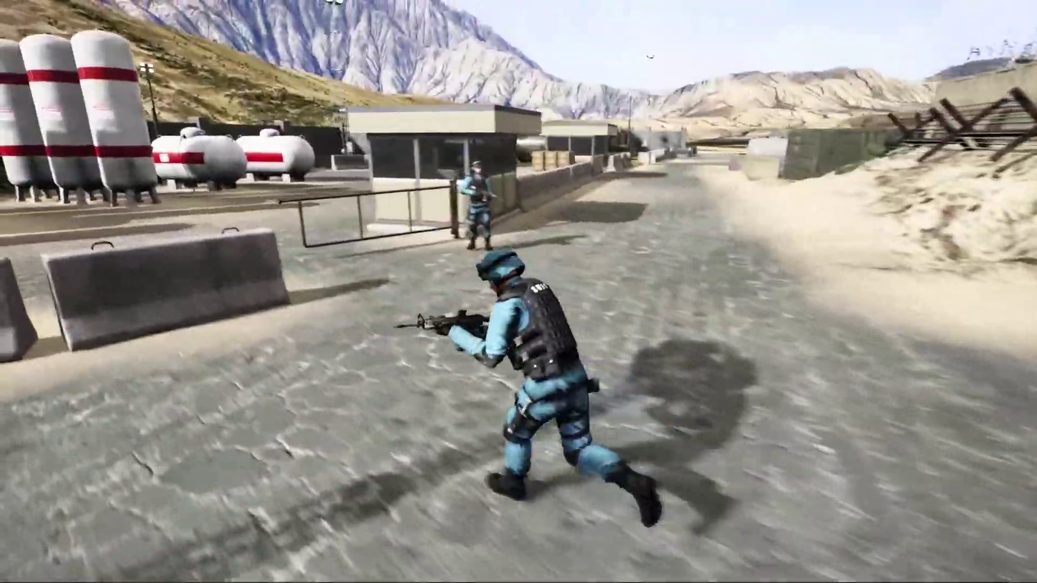
pyautogui.rightClick(519, 291)
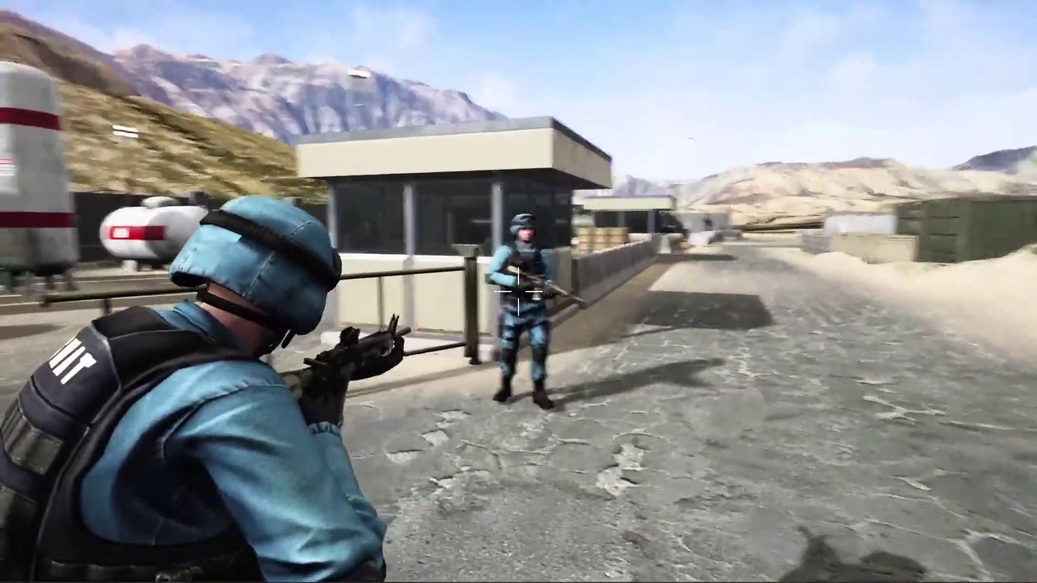
pyautogui.click(518, 292)
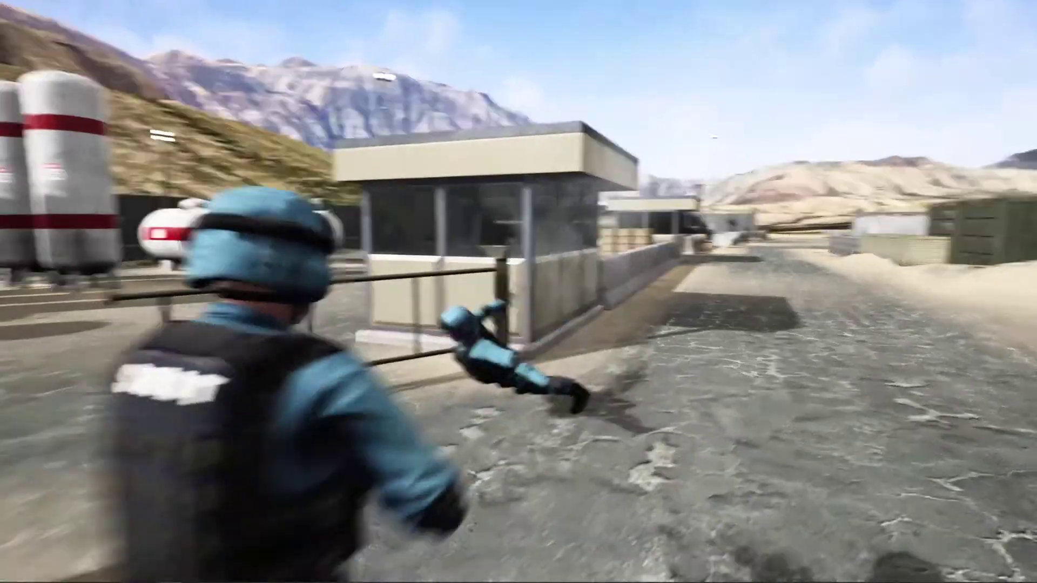
# Step: Walk around the fallen soldier to examine the ragdoll's pose, aim at the body, and end the play test
pyautogui.press('d')
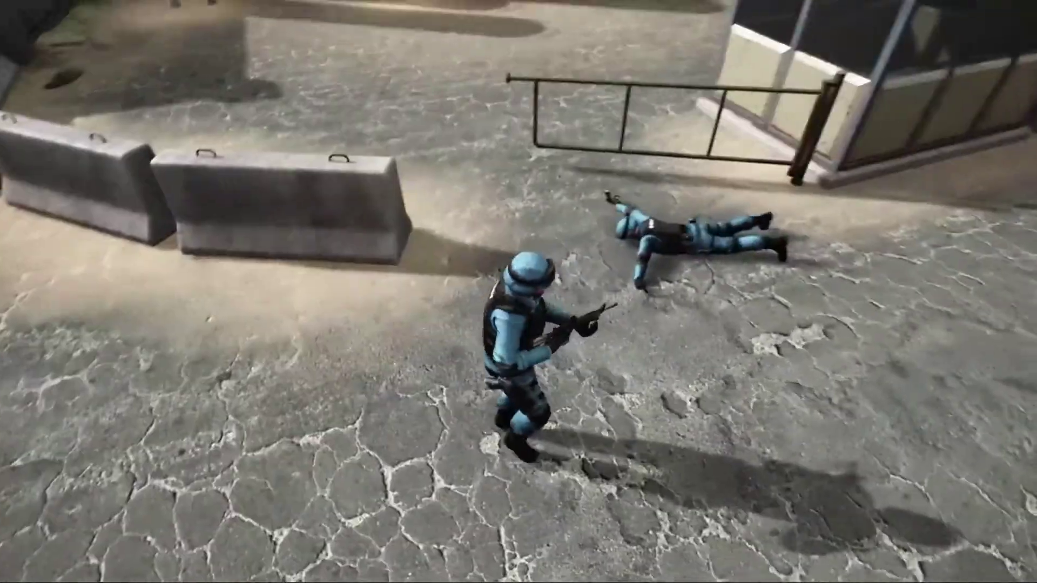
pyautogui.press('w')
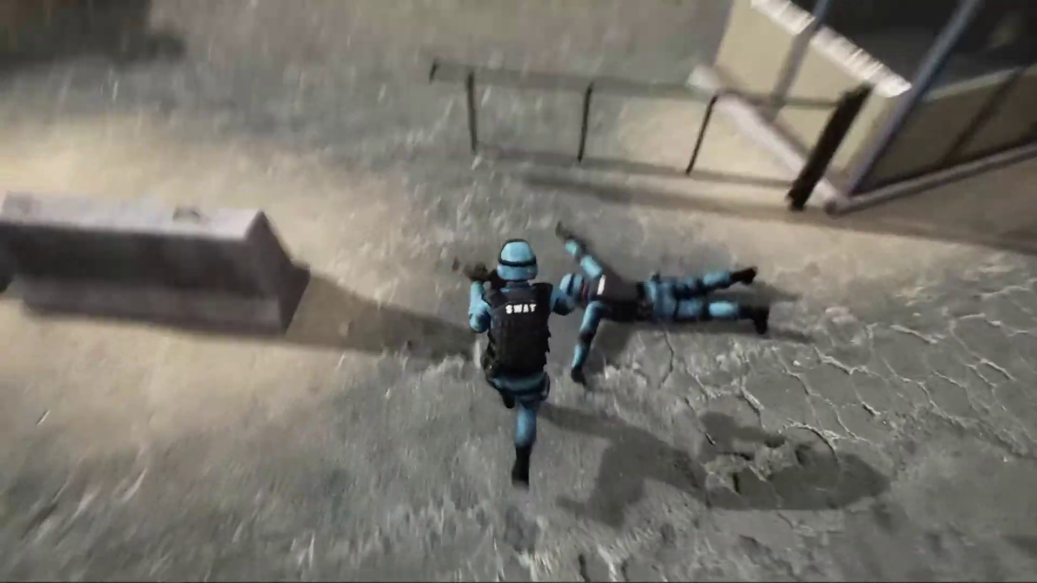
pyautogui.press('s')
pyautogui.press('a')
pyautogui.press('w')
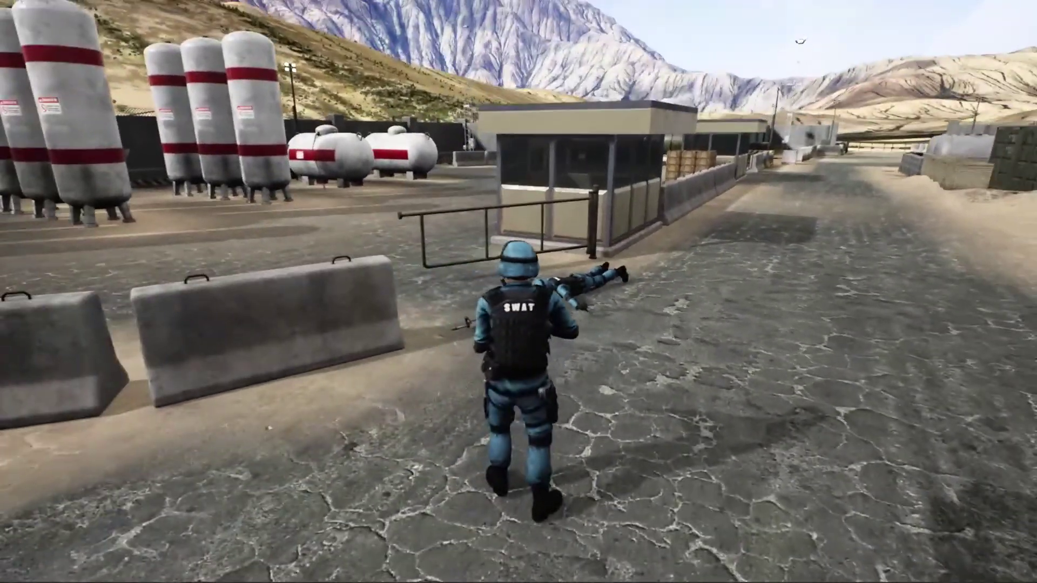
pyautogui.rightClick(518, 292)
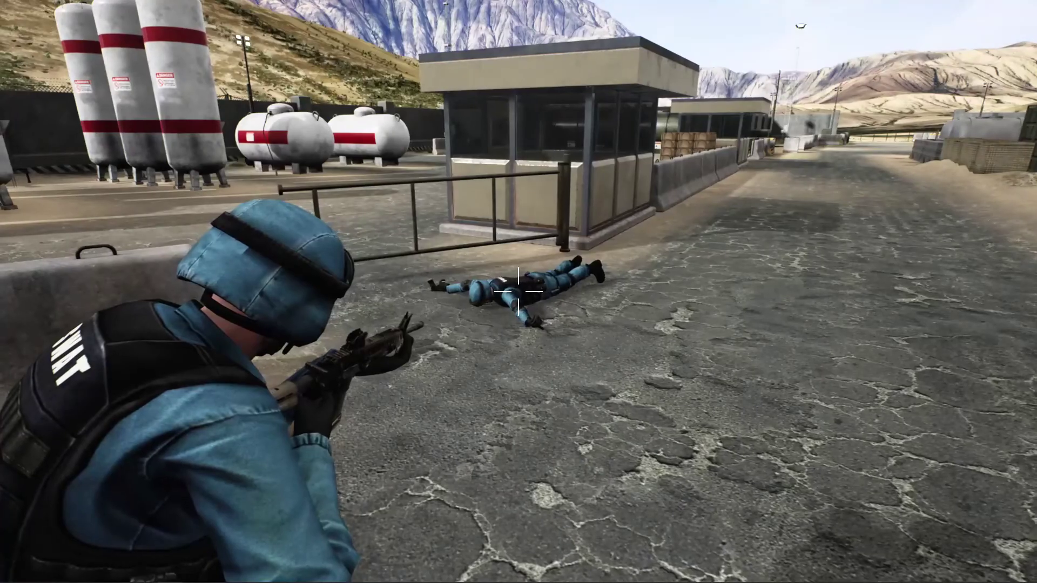
pyautogui.rightClick(625, 386)
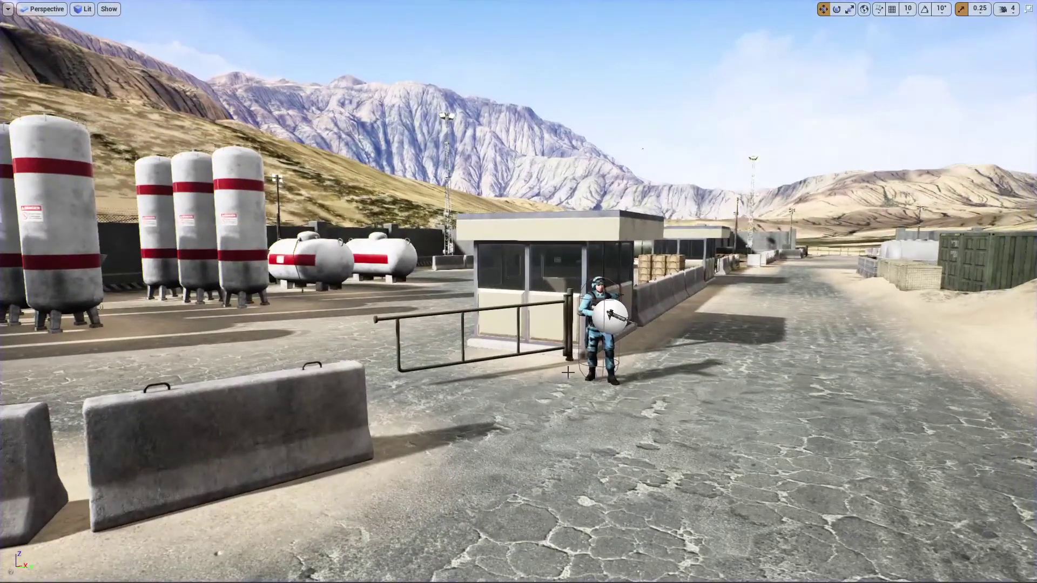
# Step: Leave the full-screen view, return to Soldier_PhysicsAsset, and select the RightArm : Spine2 constraint at the shoulder
pyautogui.press('F11')
pyautogui.click(382, 7)
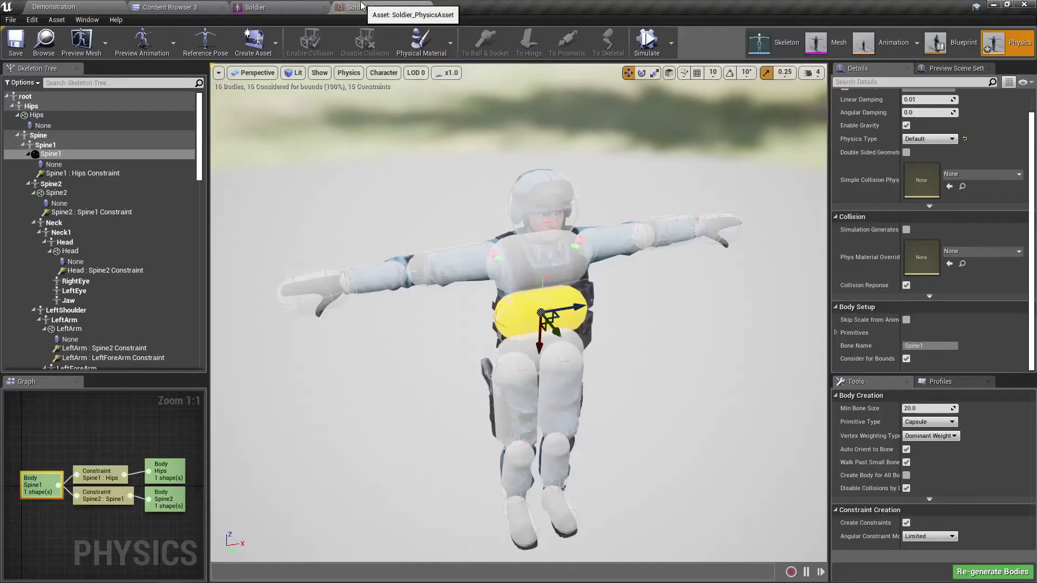
pyautogui.scroll(3, 518, 319)
pyautogui.moveTo(574, 390)
pyautogui.mouseDown(button='right')
pyautogui.moveTo(486, 378)
pyautogui.moveTo(540, 410)
pyautogui.moveTo(574, 391)
pyautogui.mouseUp(button='right')
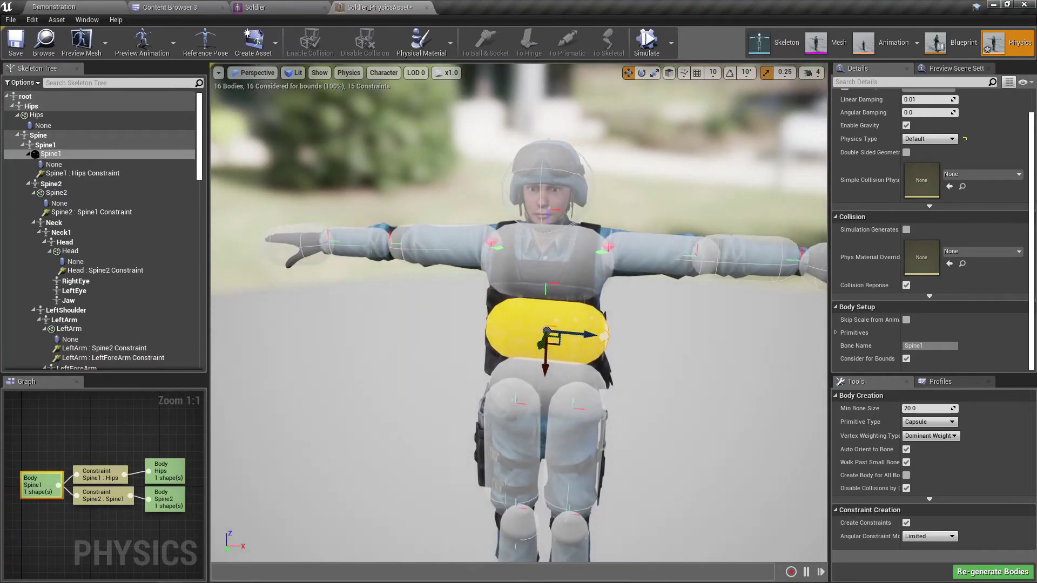
pyautogui.click(491, 243)
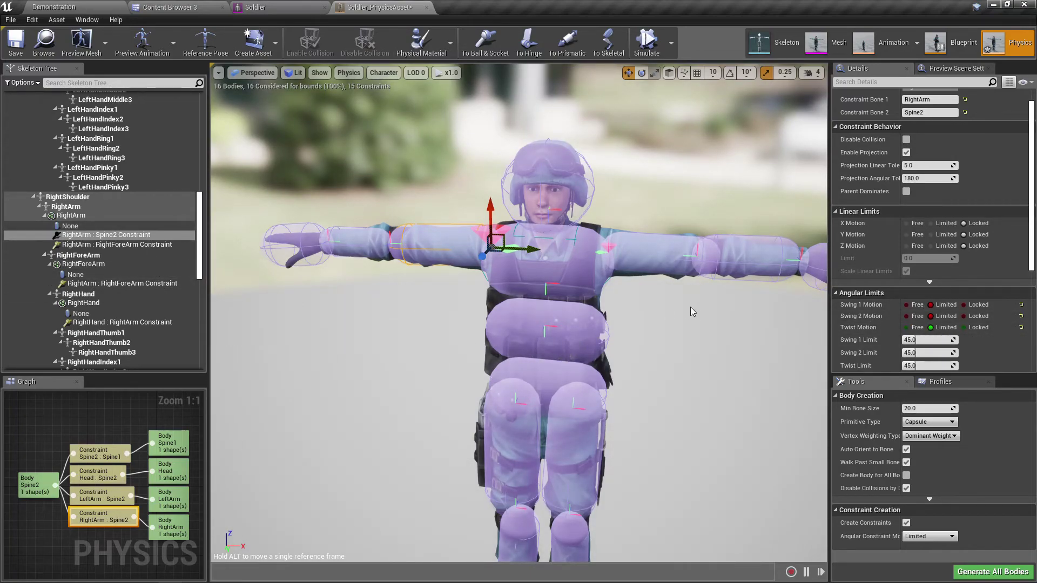
# Step: Examine the soldier's leg, foot, torso and arm bodies and their constraints from the front and the side
pyautogui.scroll(-3, 691, 306)
pyautogui.scroll(3, 691, 307)
pyautogui.moveTo(691, 307); pyautogui.dragTo(661, 364, button='middle')
pyautogui.moveTo(546, 178); pyautogui.dragTo(546, 394, button='middle')
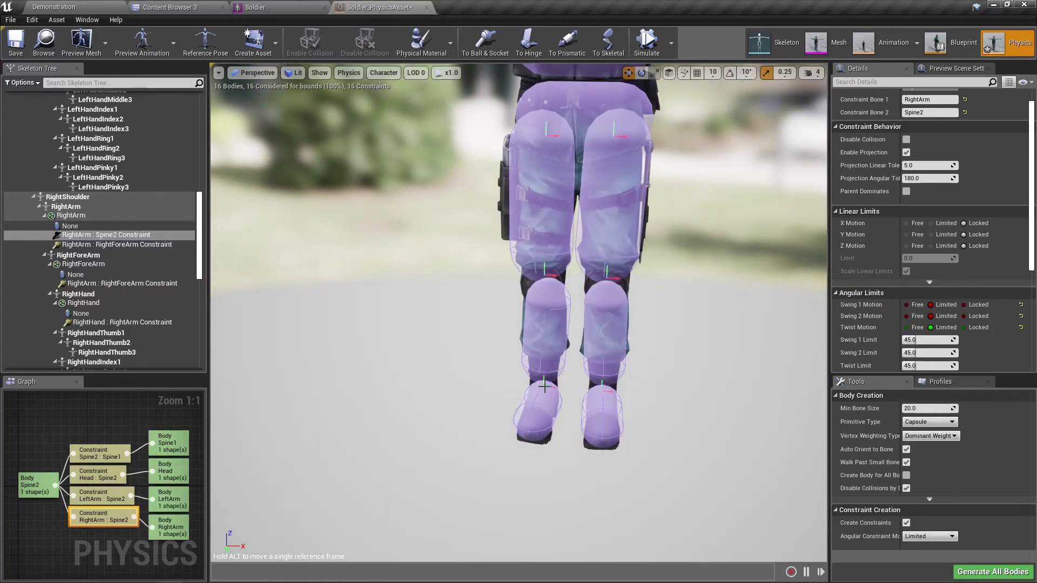
pyautogui.press('f')
pyautogui.press('d')
pyautogui.moveTo(584, 388); pyautogui.dragTo(376, 277, button='right')
pyautogui.press('w')
pyautogui.press('q')
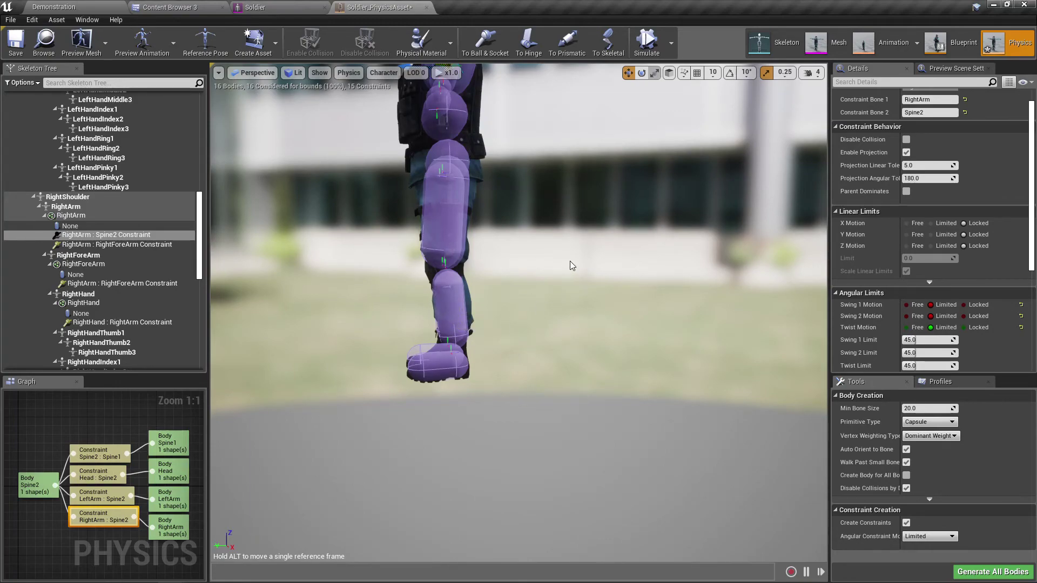
pyautogui.moveTo(571, 354); pyautogui.dragTo(718, 367, button='right')
pyautogui.press('s')
pyautogui.press('a')
pyautogui.moveTo(562, 295); pyautogui.dragTo(542, 329, button='right')
pyautogui.press('w')
pyautogui.press('e')
pyautogui.press('a')
pyautogui.press('s')
pyautogui.press('a')
pyautogui.press('e')
pyautogui.press('q')
pyautogui.press('d')
pyautogui.press('d')
pyautogui.press('q')
pyautogui.press('q')
pyautogui.press('q')
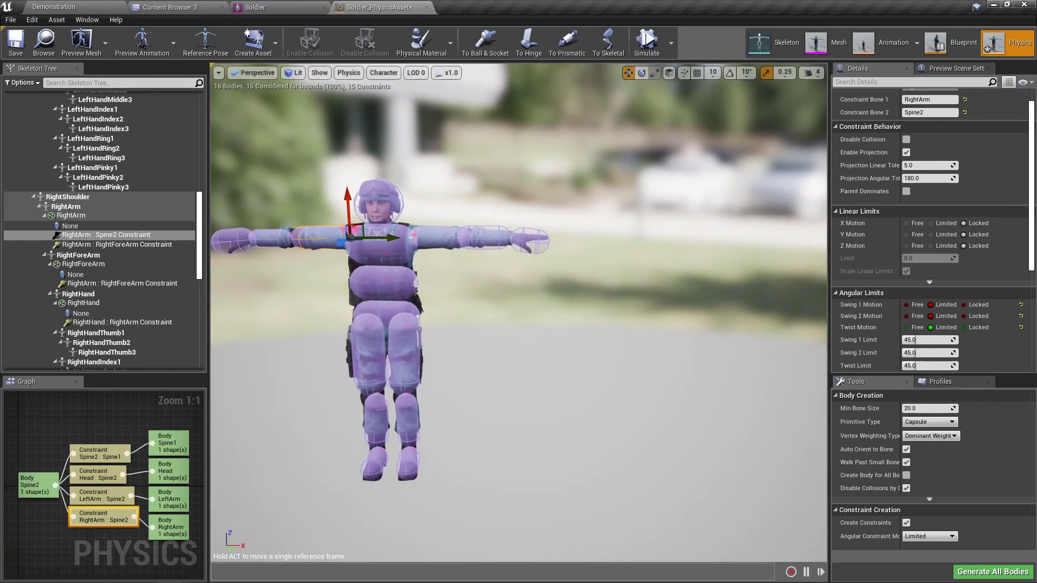